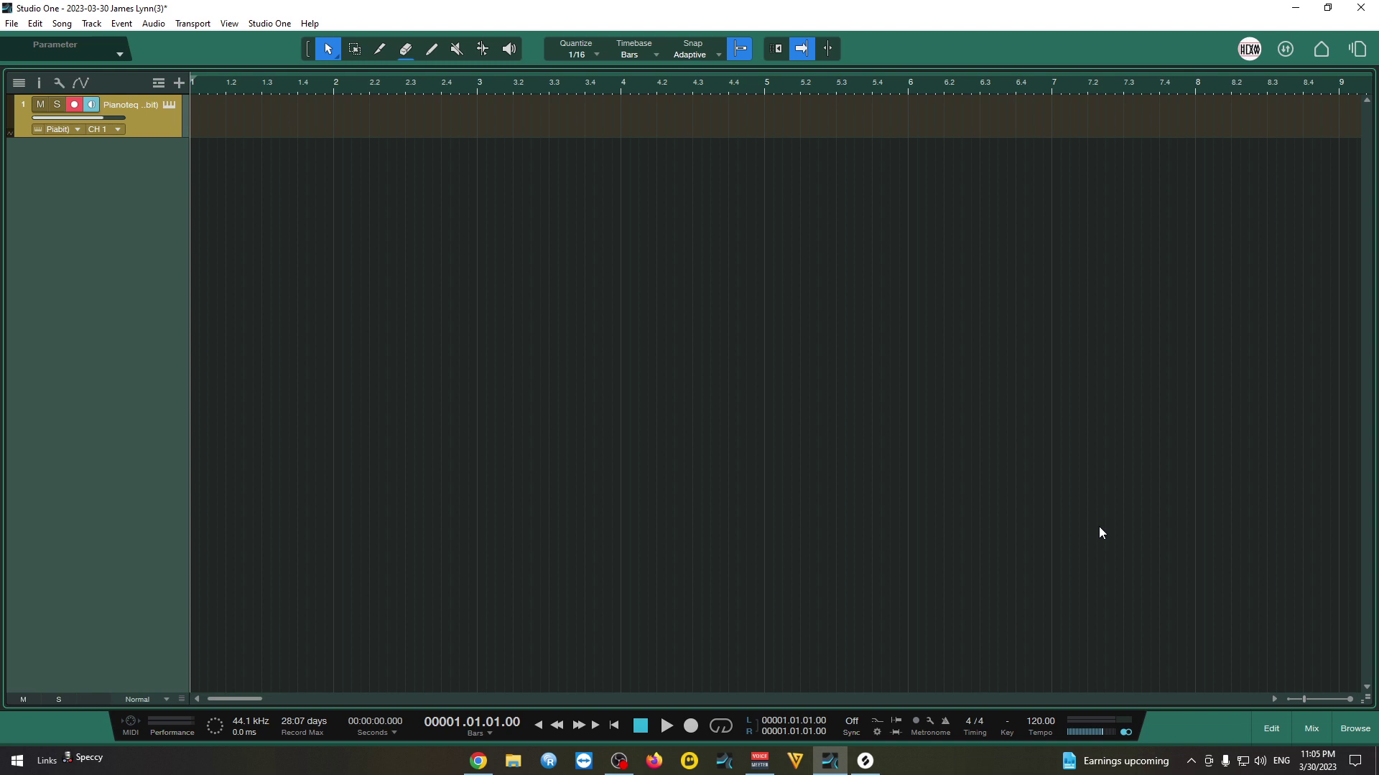
Show the ruler track types (Ruler, Marker, Chords, Arranger, and more) for the empty song
left_click(160, 83)
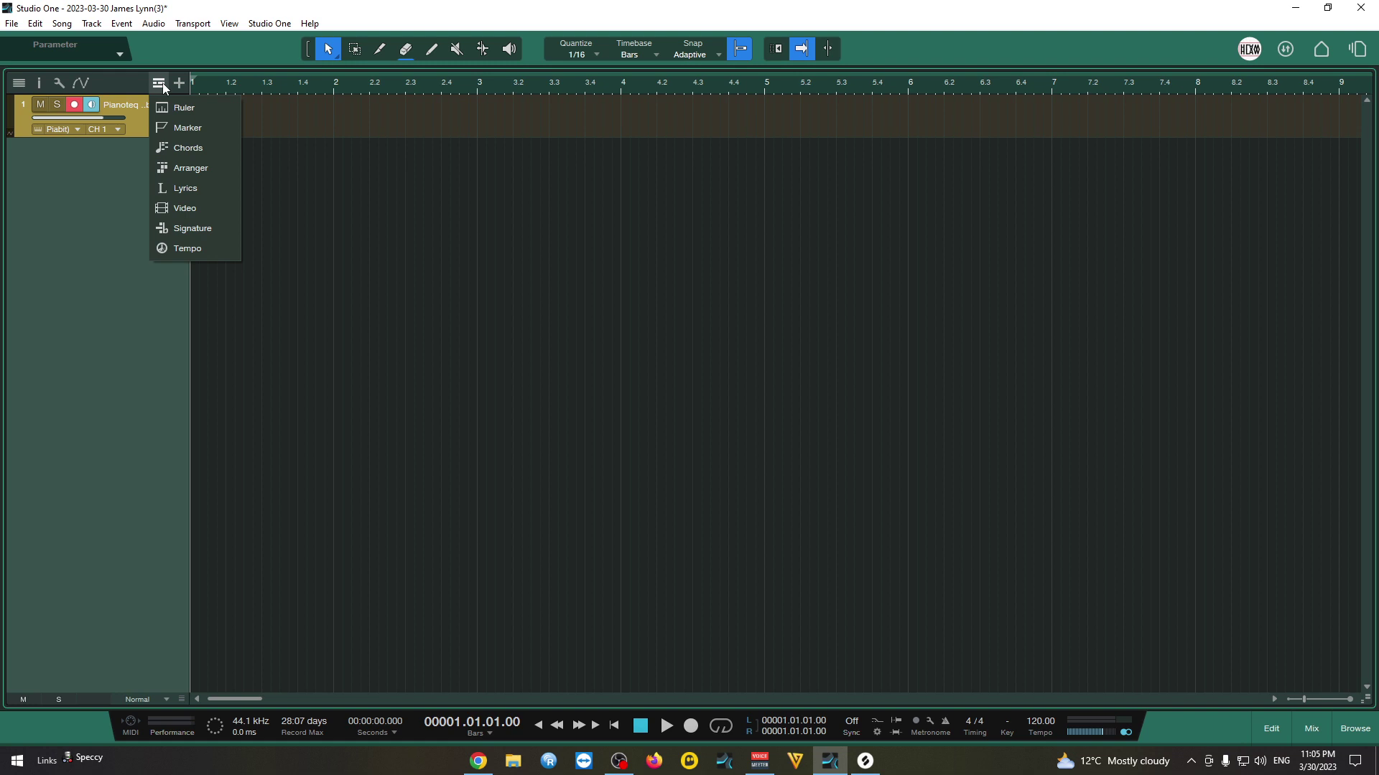
Add a Chords track above the Pianoteq track and create a chord in bar 1
left_click(187, 148)
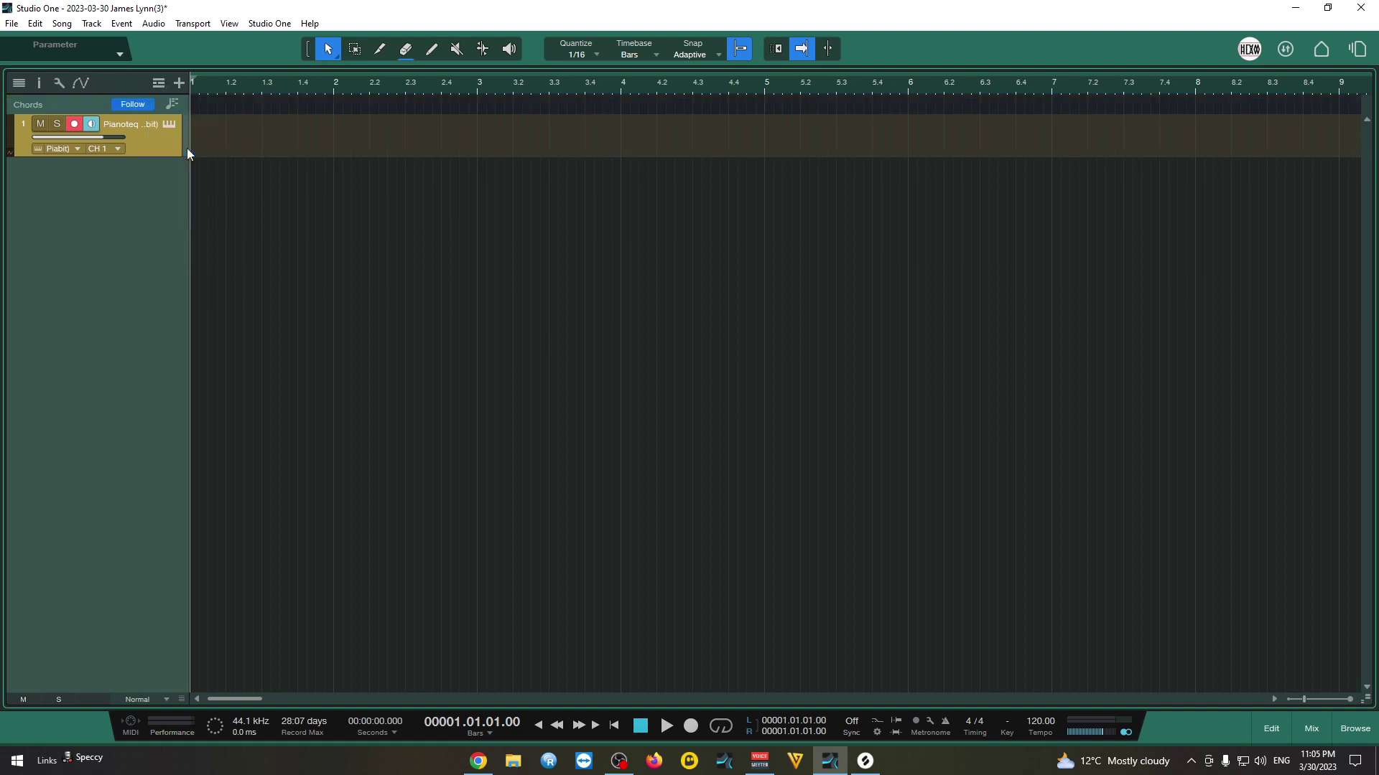
double_click(219, 110)
double_click(225, 109)
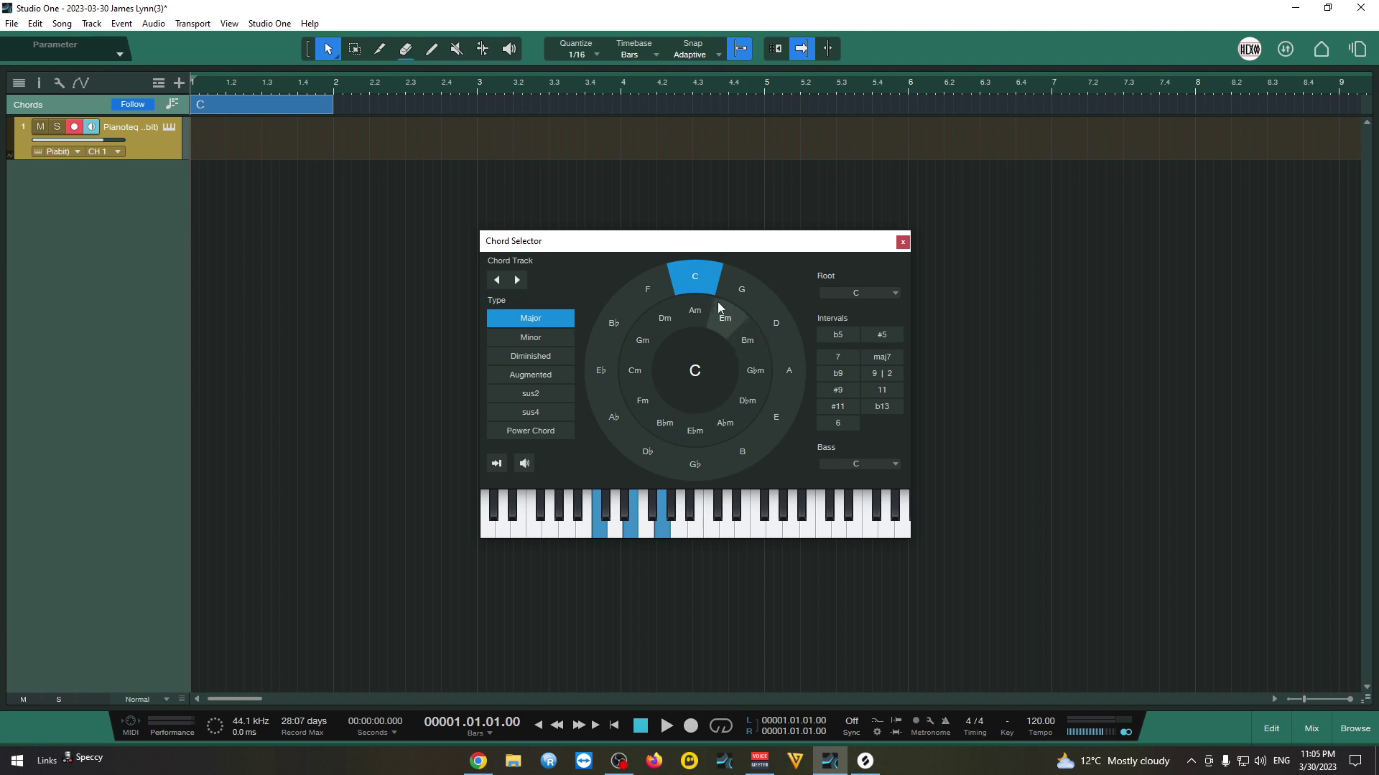
Build a trial F#m7/C chord in the Chord Selector, then discard it
left_click(872, 294)
left_click(867, 291)
left_click(862, 291)
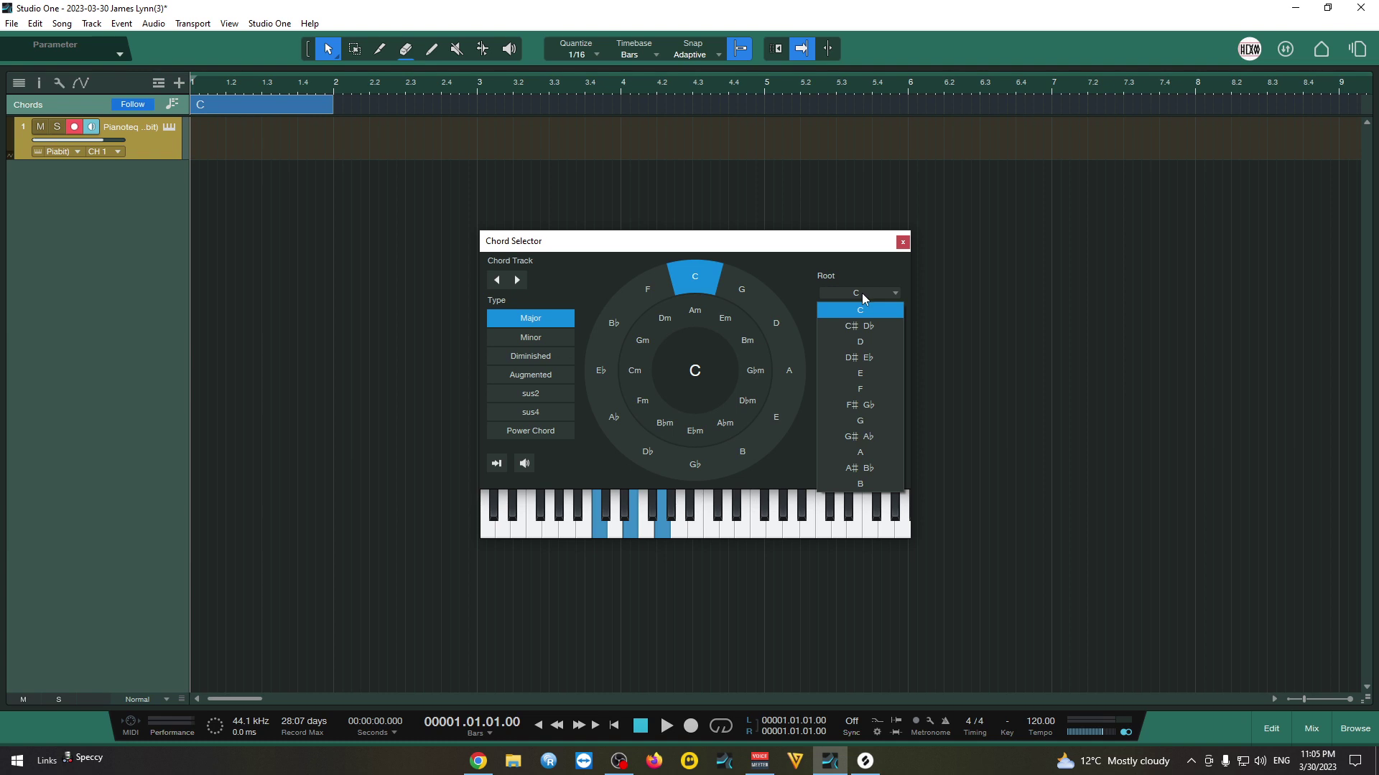
left_click(851, 404)
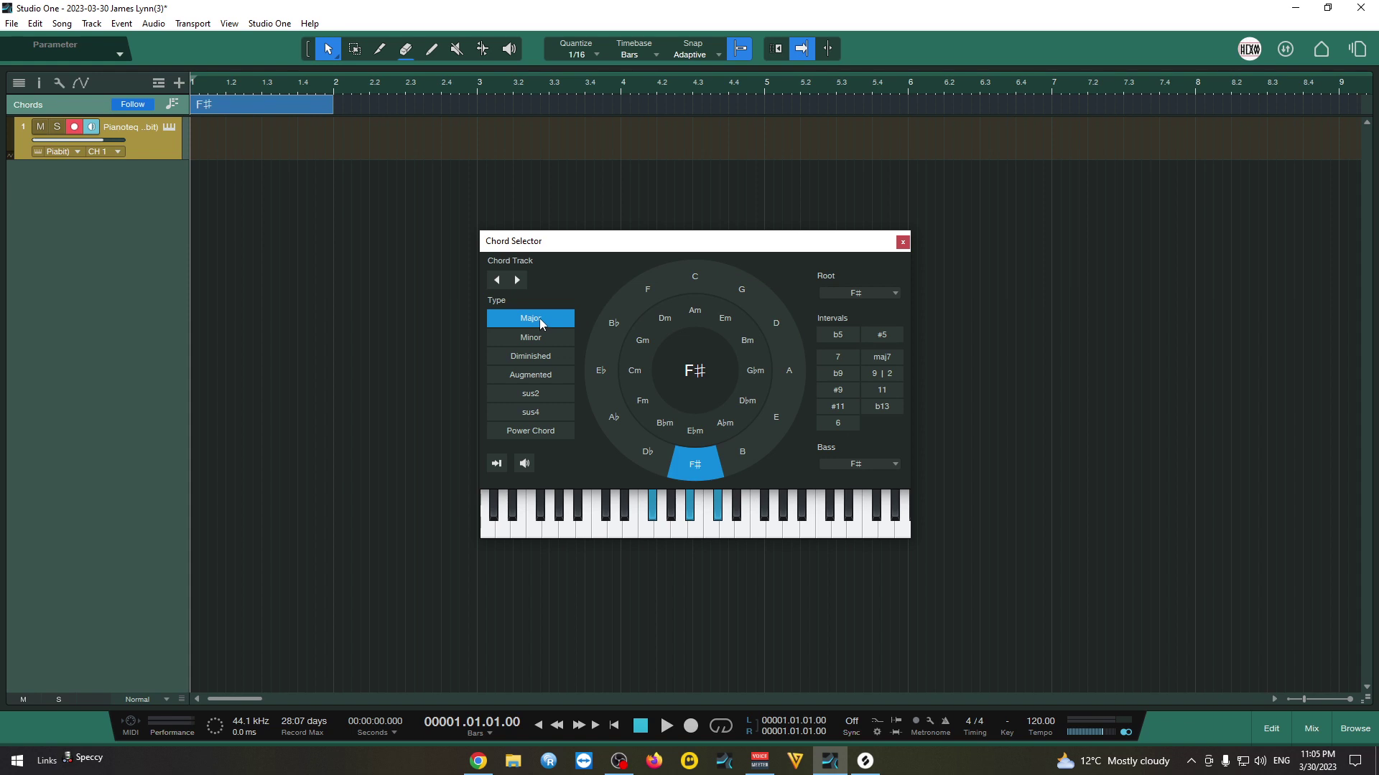
left_click(539, 338)
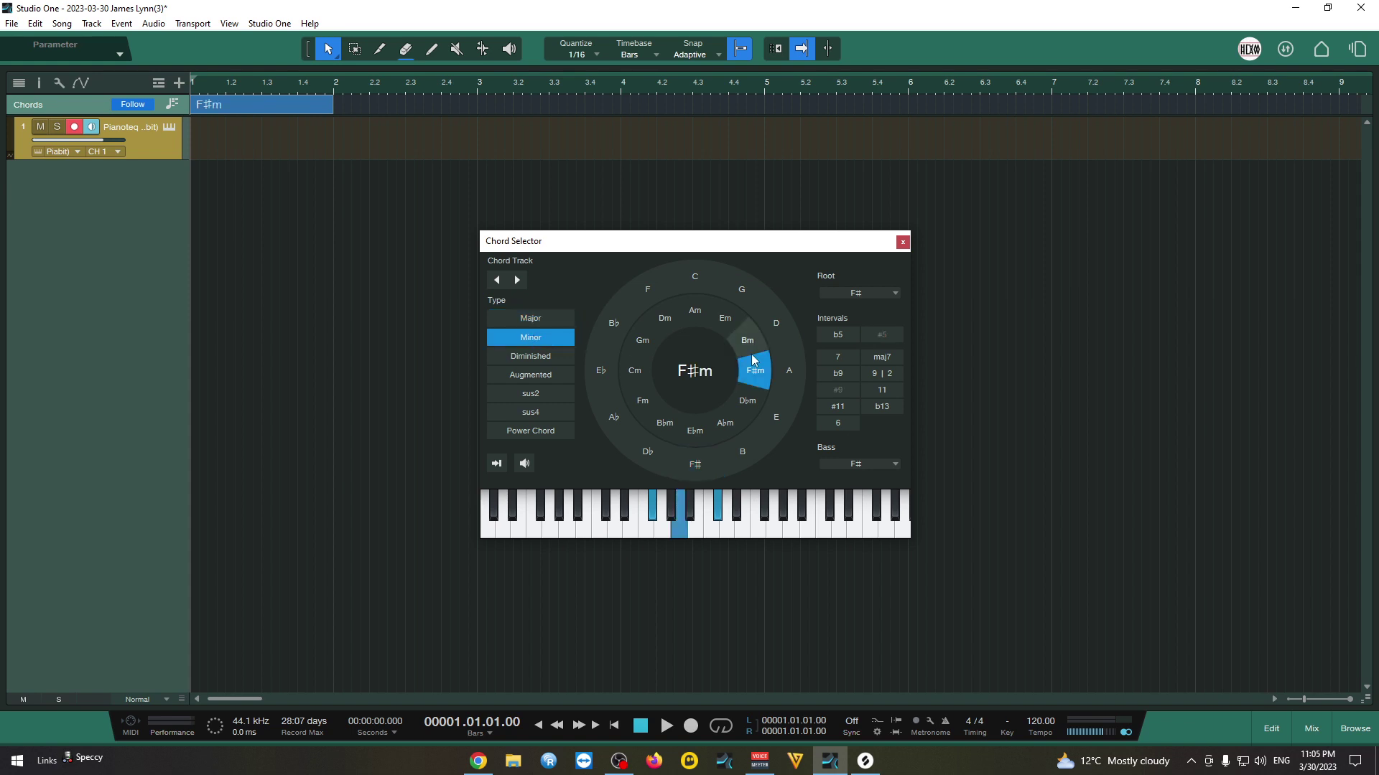
left_click(838, 356)
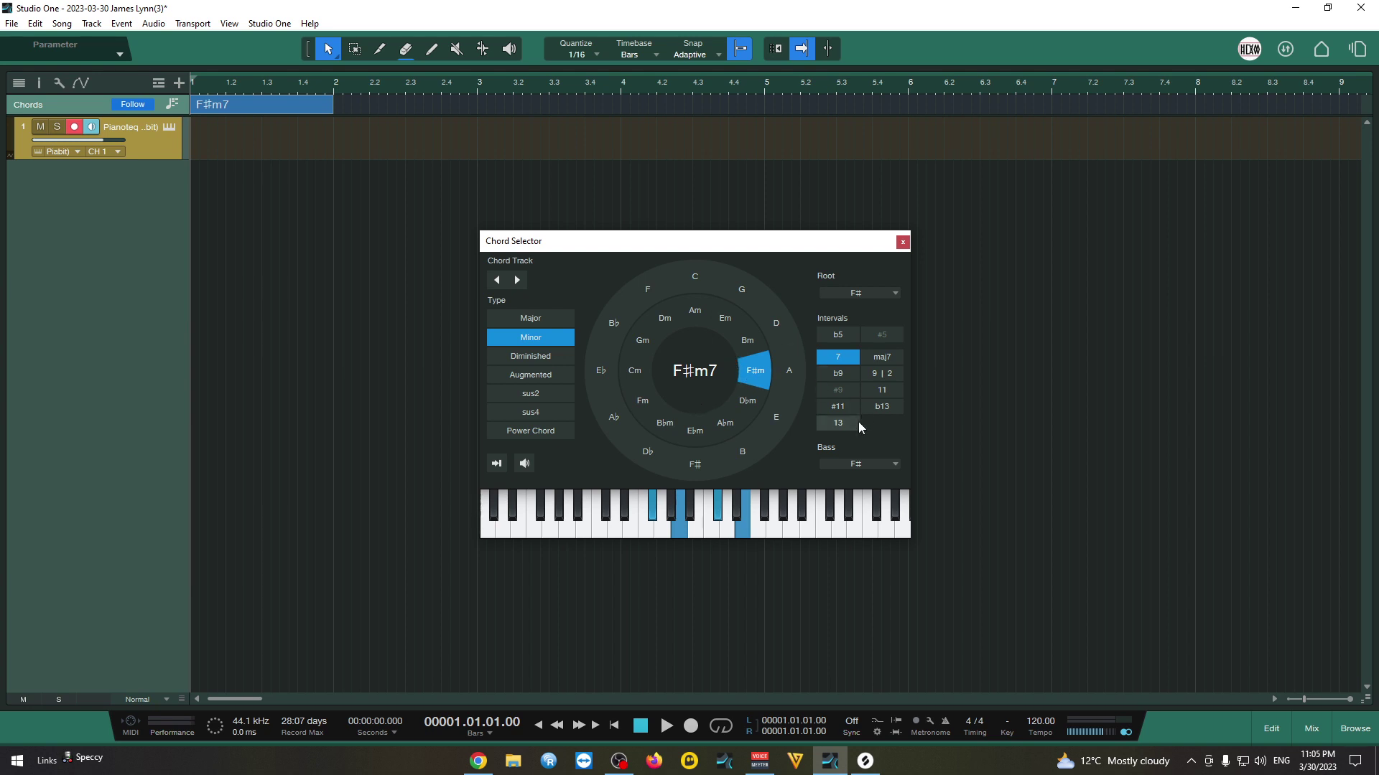
left_click(887, 464)
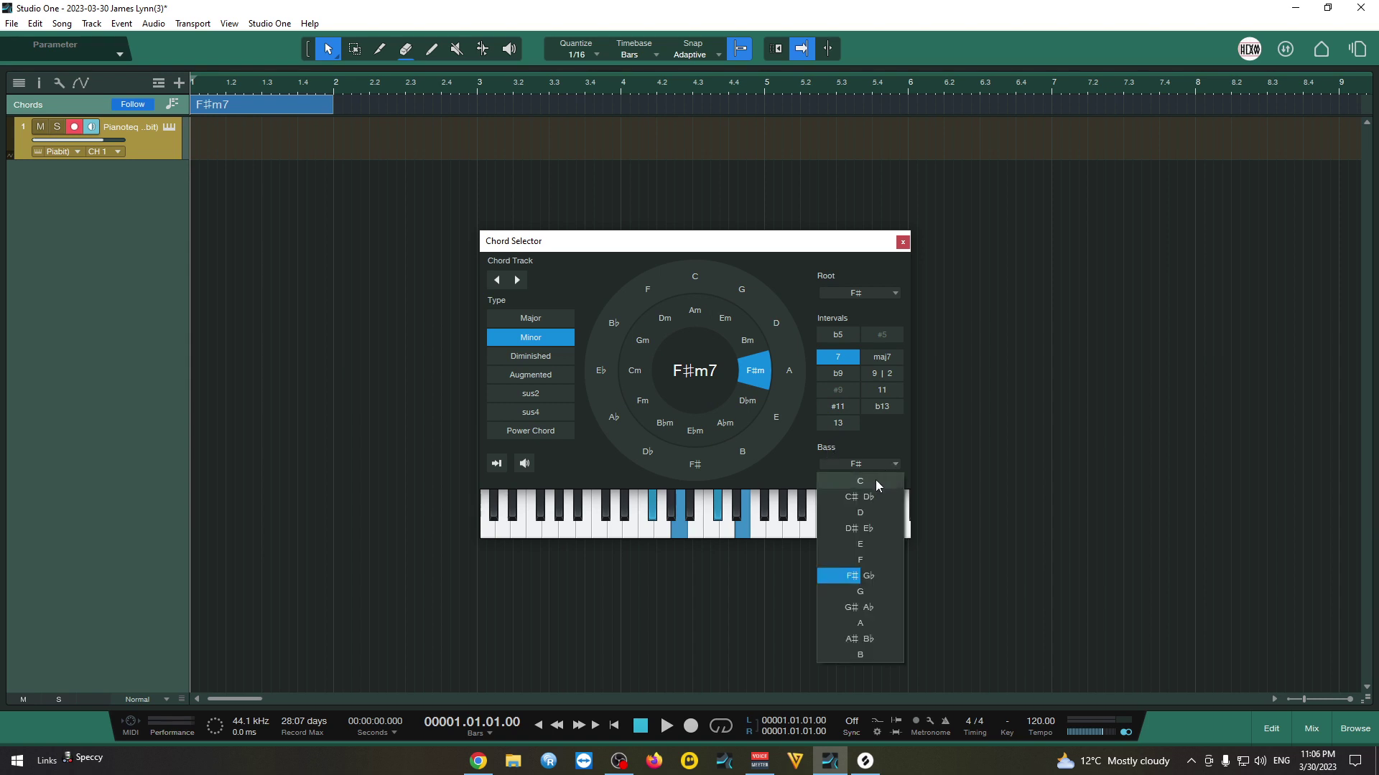
left_click(876, 479)
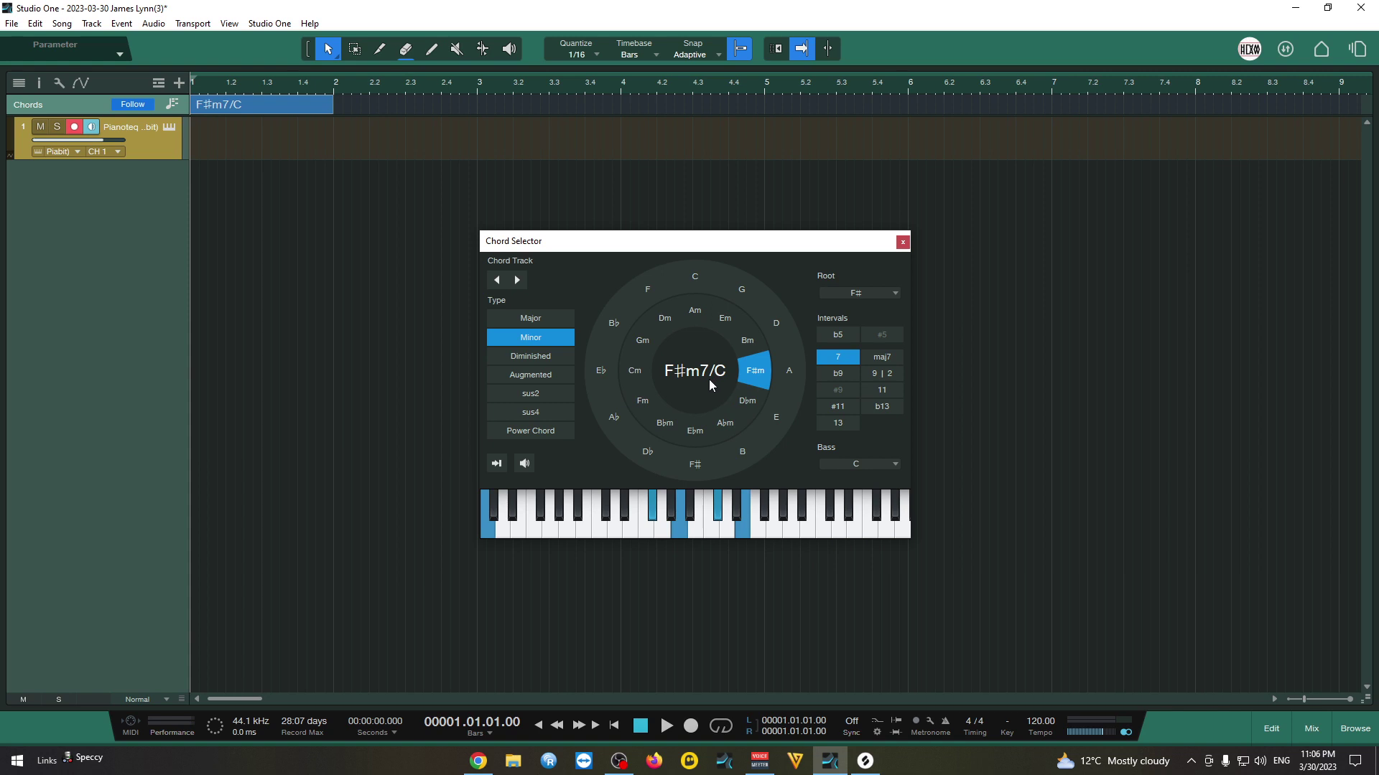
left_click(903, 241)
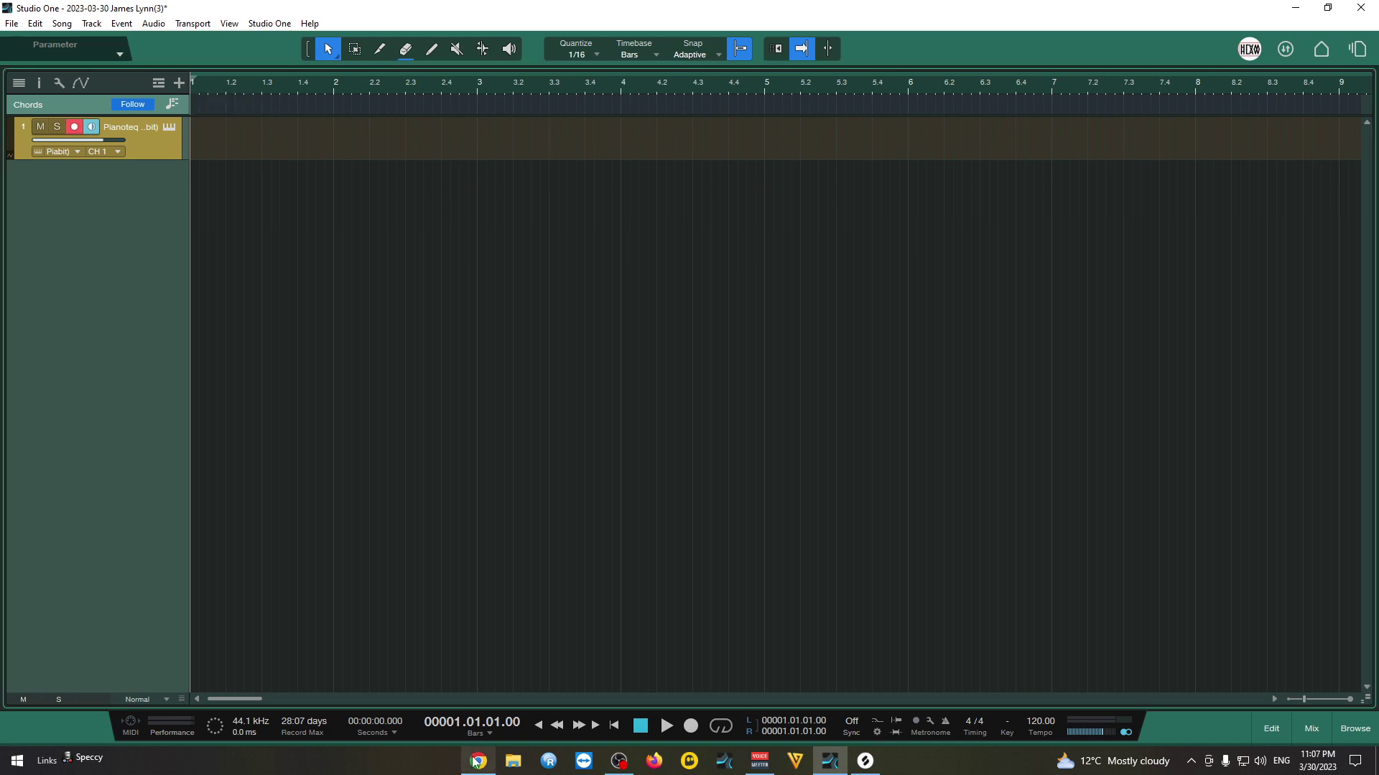
Ask ChatGPT for a Latin chord progression and highlight the suggested C - F - G - F line
left_click(477, 761)
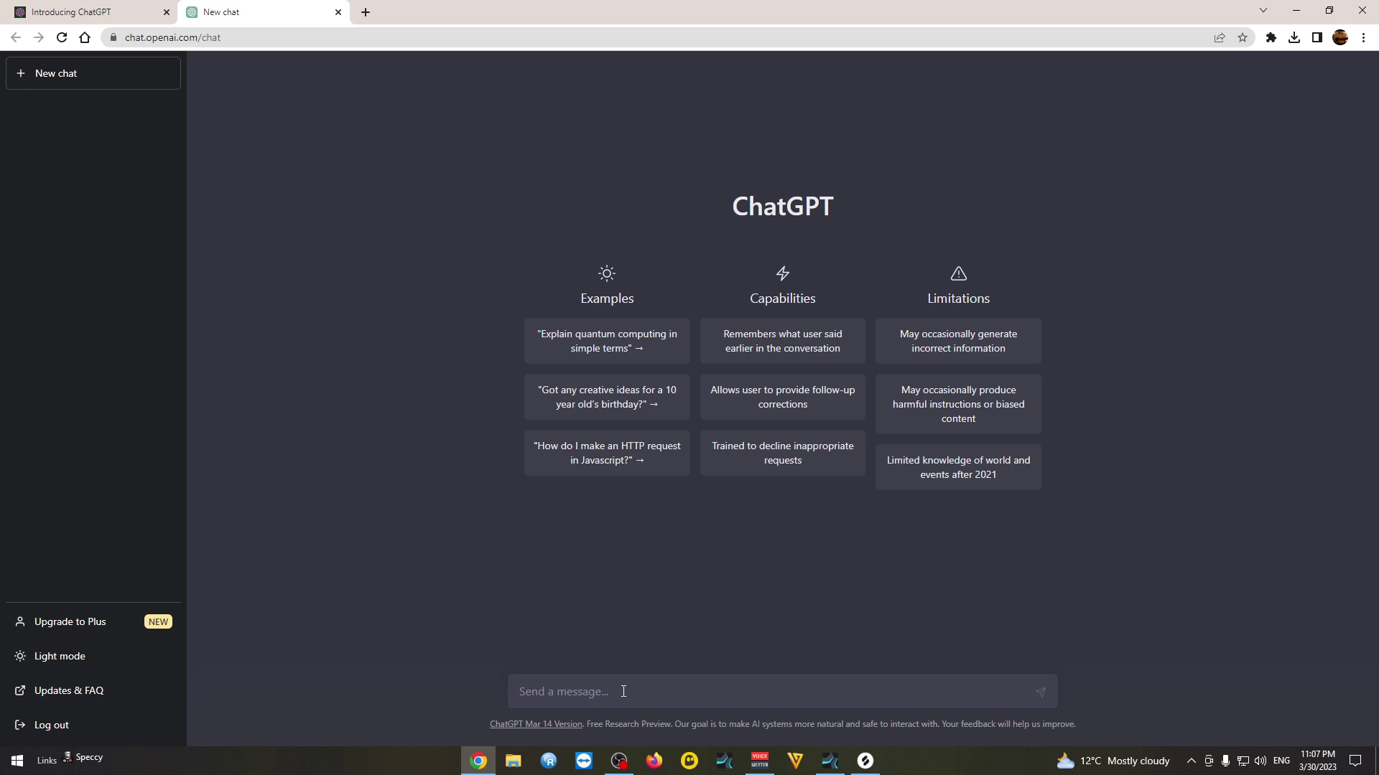
left_click(623, 690)
type("can you give me a lasin chord prog")
key("Return")
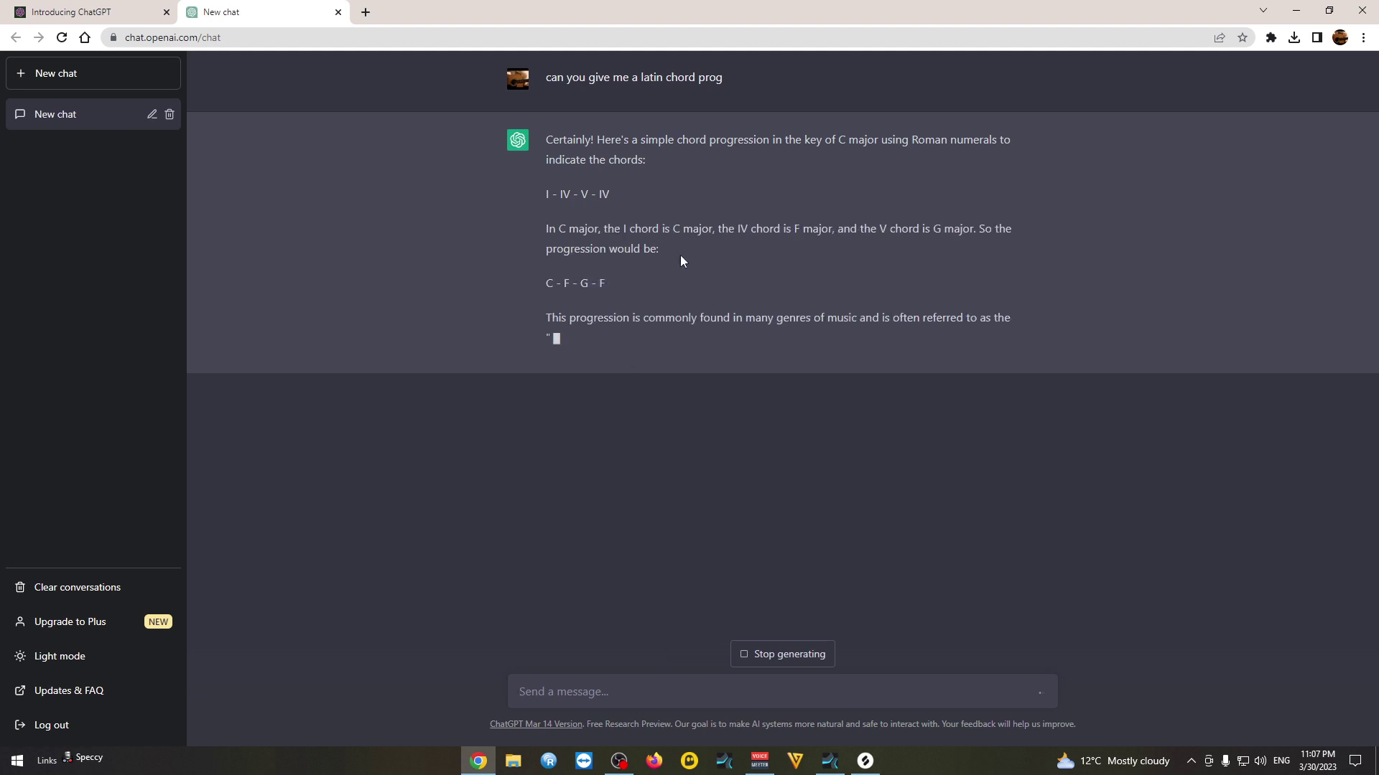
left_click_drag(545, 285, 645, 279)
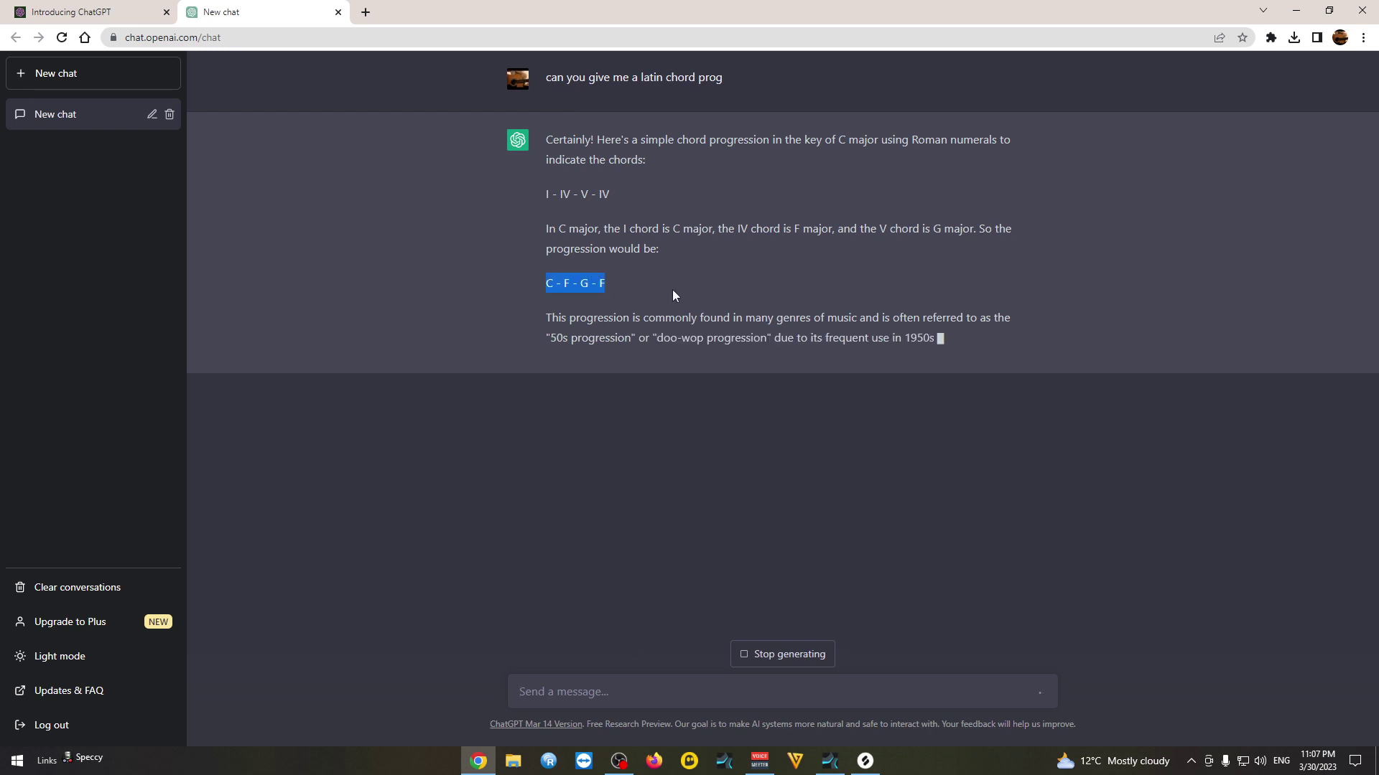
left_click(643, 693)
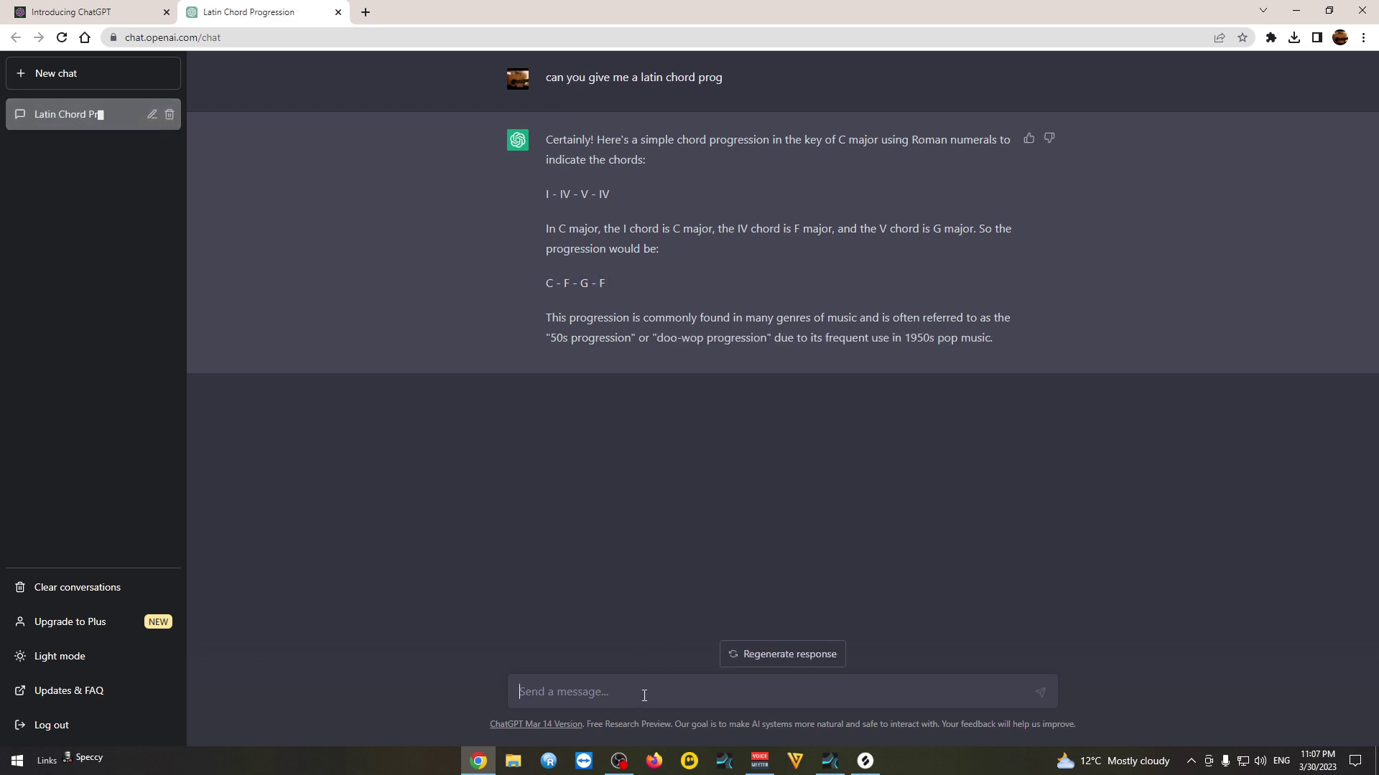
Ask ChatGPT for more progressions and a Juice Wrld one, highlighting Am - C - G - F
type("can ")
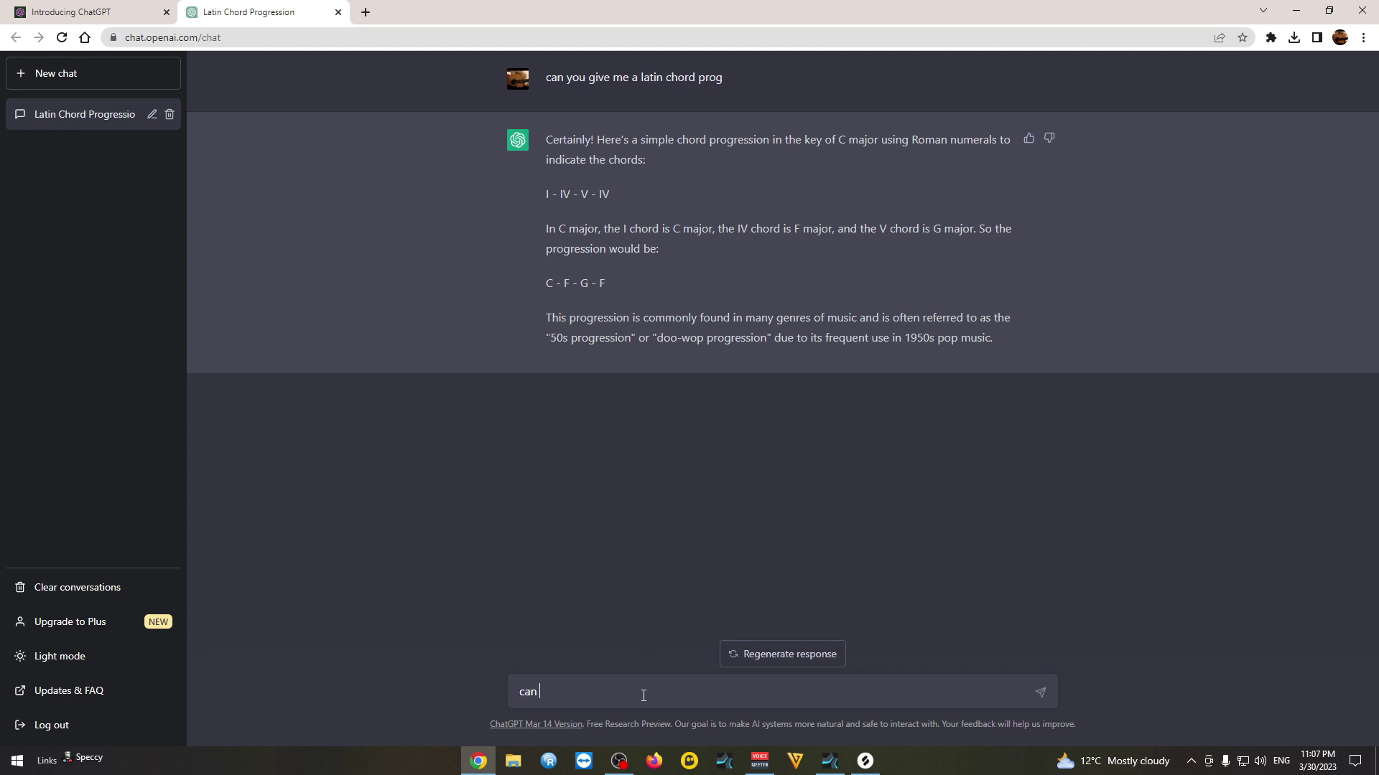
type("i have some more")
key("Return")
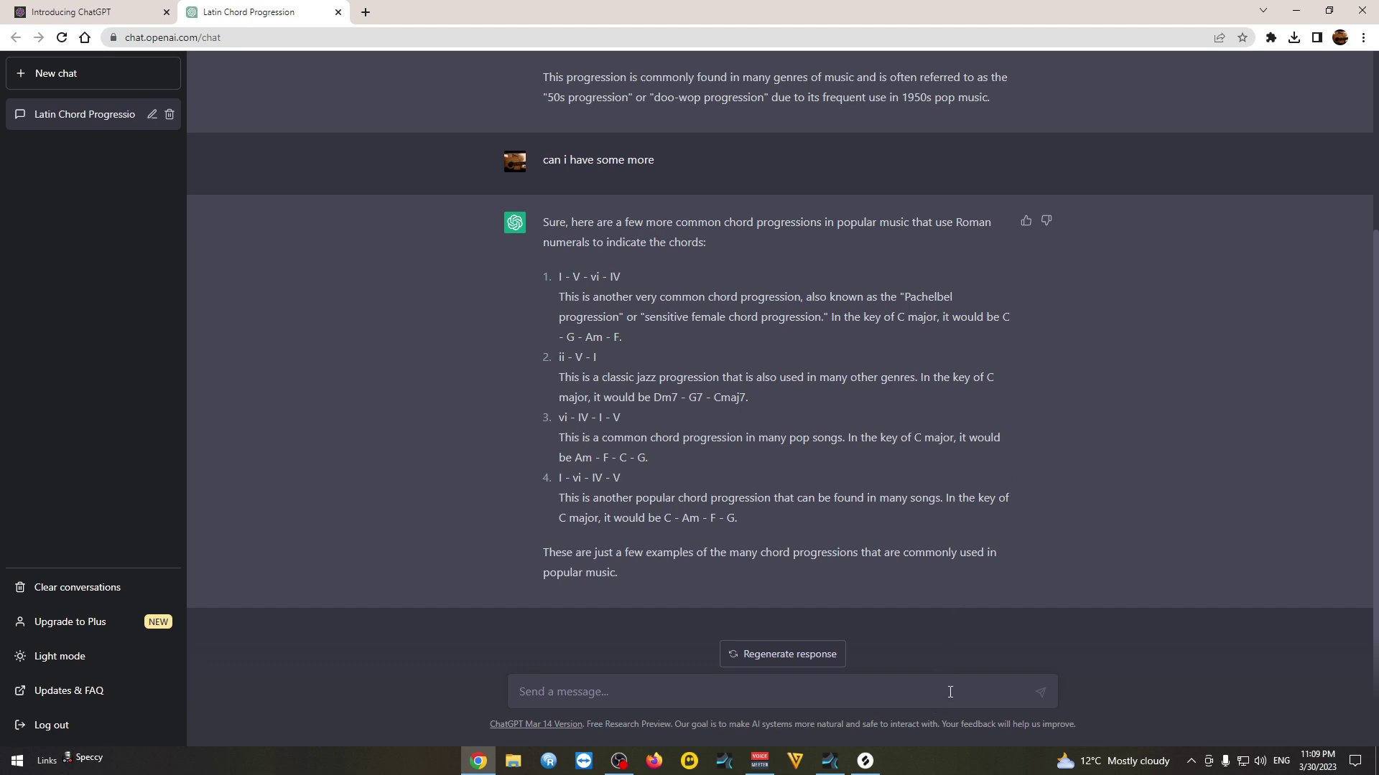
type("can I have a Juice wrld chord prog")
key("Return")
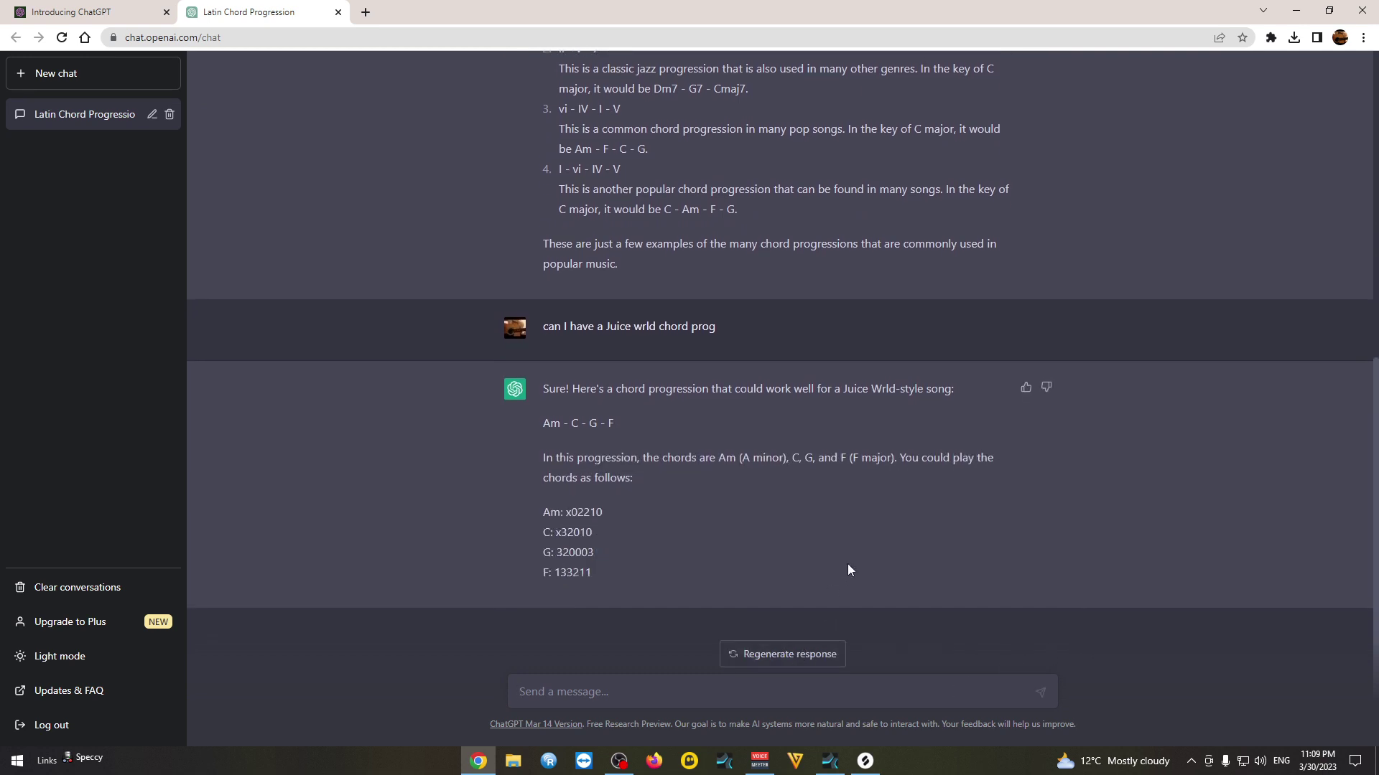
left_click_drag(544, 423, 631, 424)
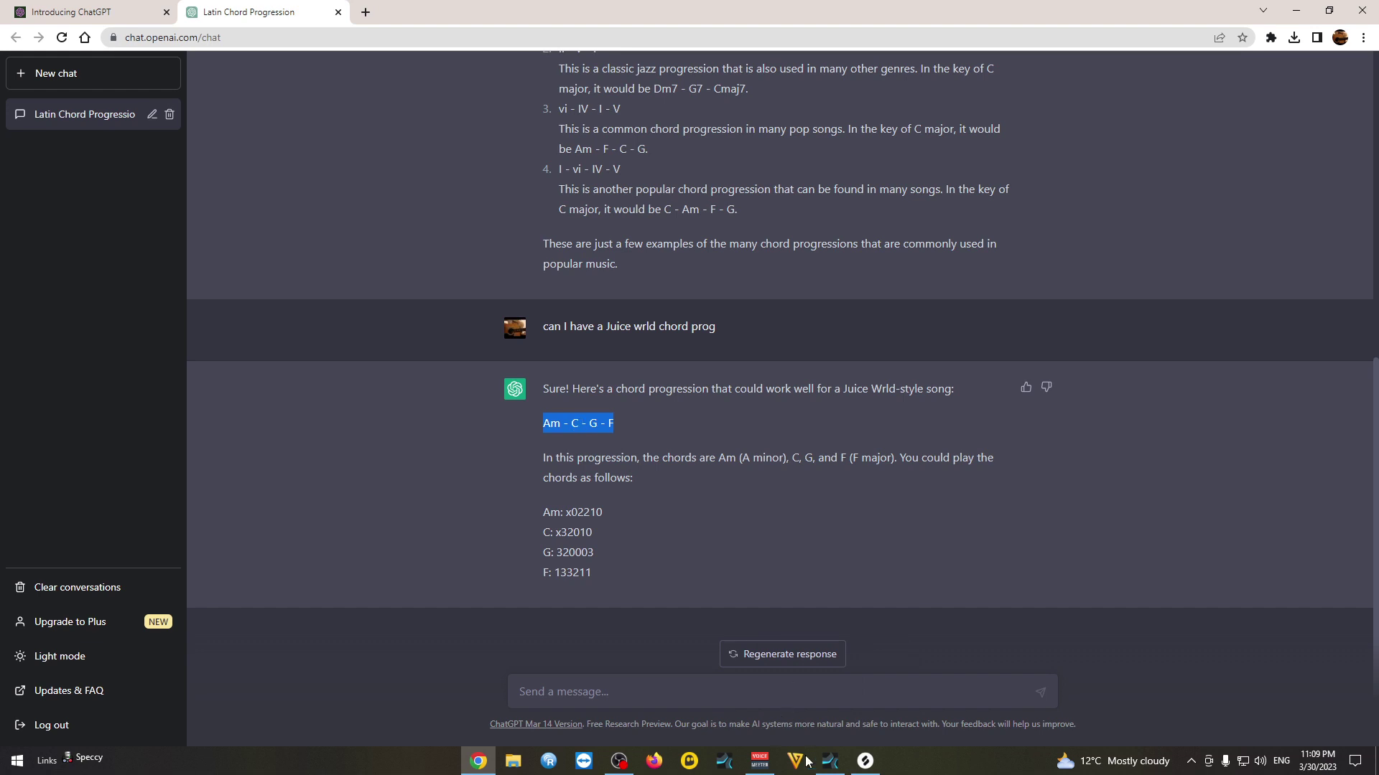
Draw a one-bar chord on the Chords track and duplicate it across bars 2–4
left_click(829, 760)
left_click_drag(218, 109, 363, 108)
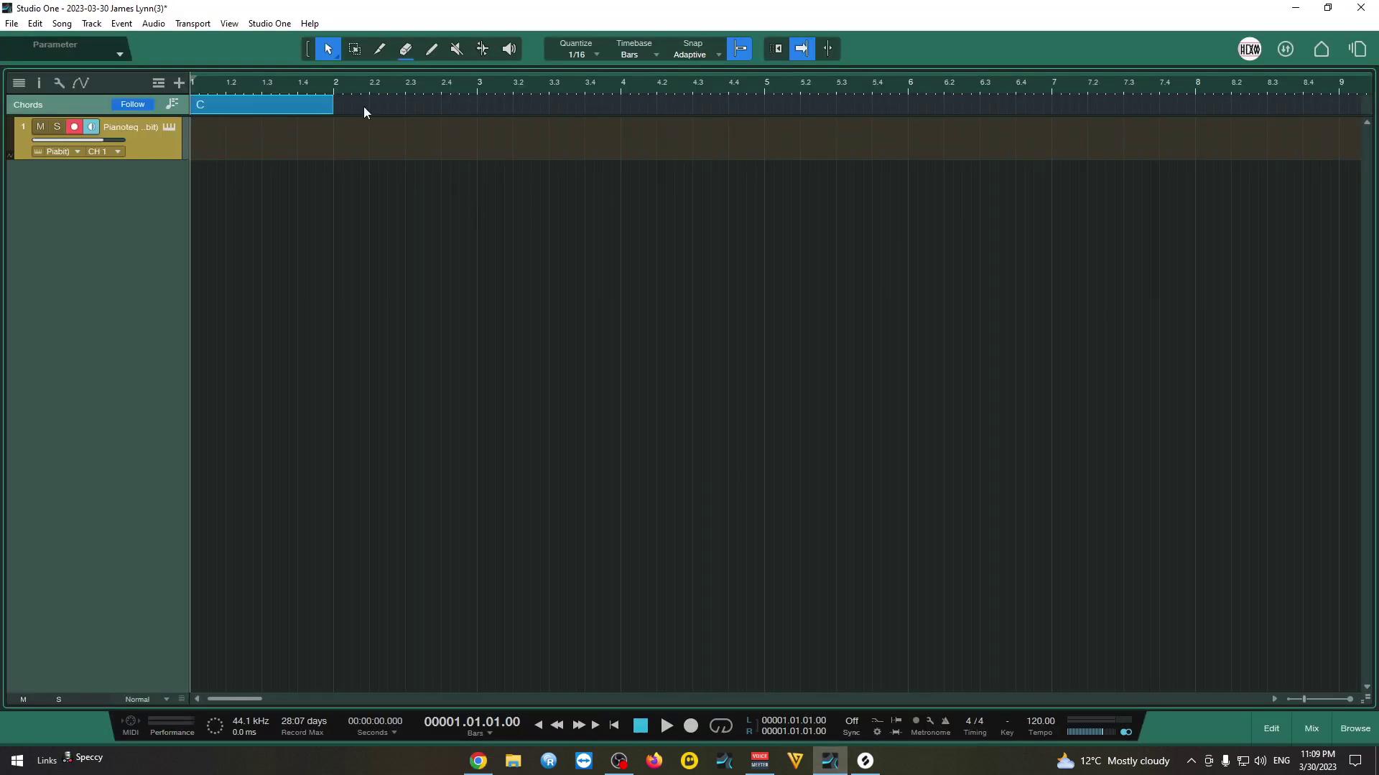
key("d")
key("d")
key("d")
Set the four chords to Am, C, G, F and turn them into Pianoteq parts
double_click(270, 104)
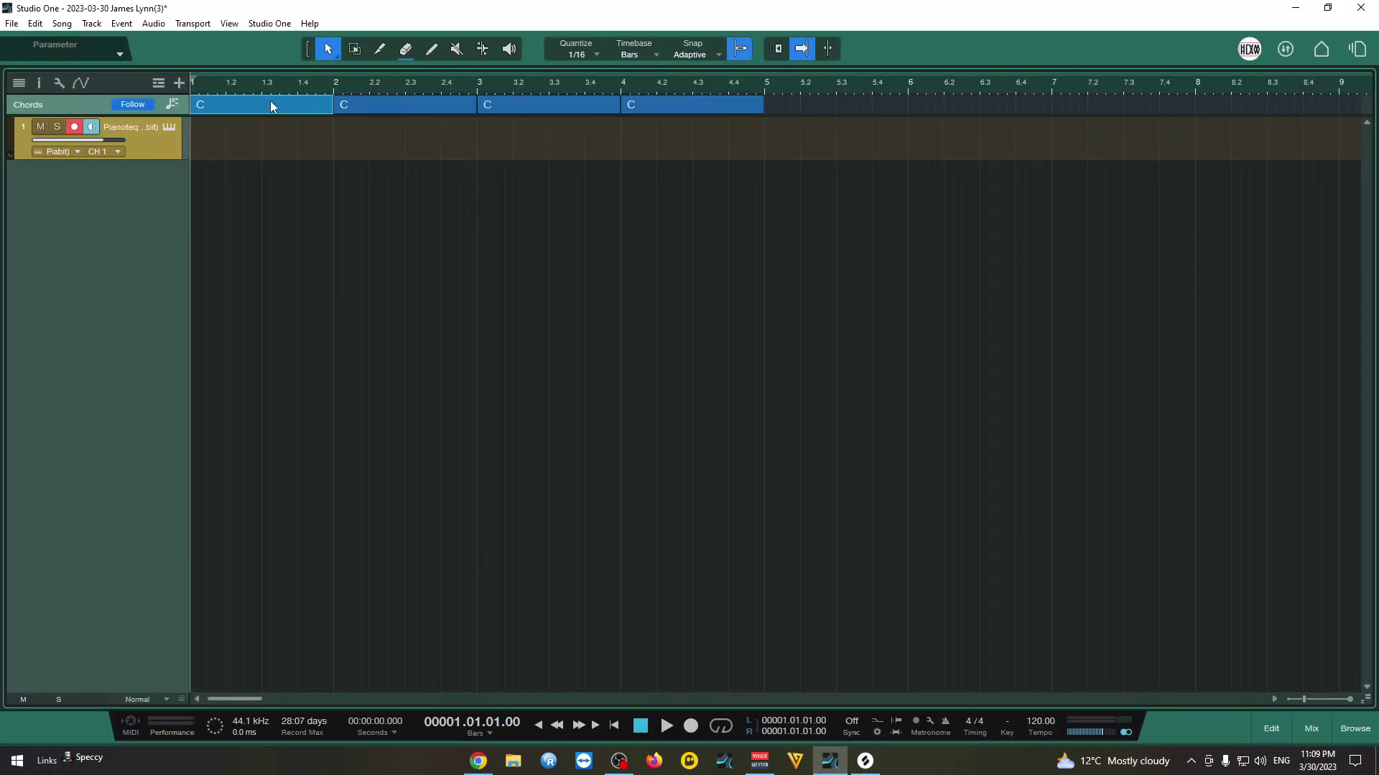
left_click(695, 310)
left_click(559, 106)
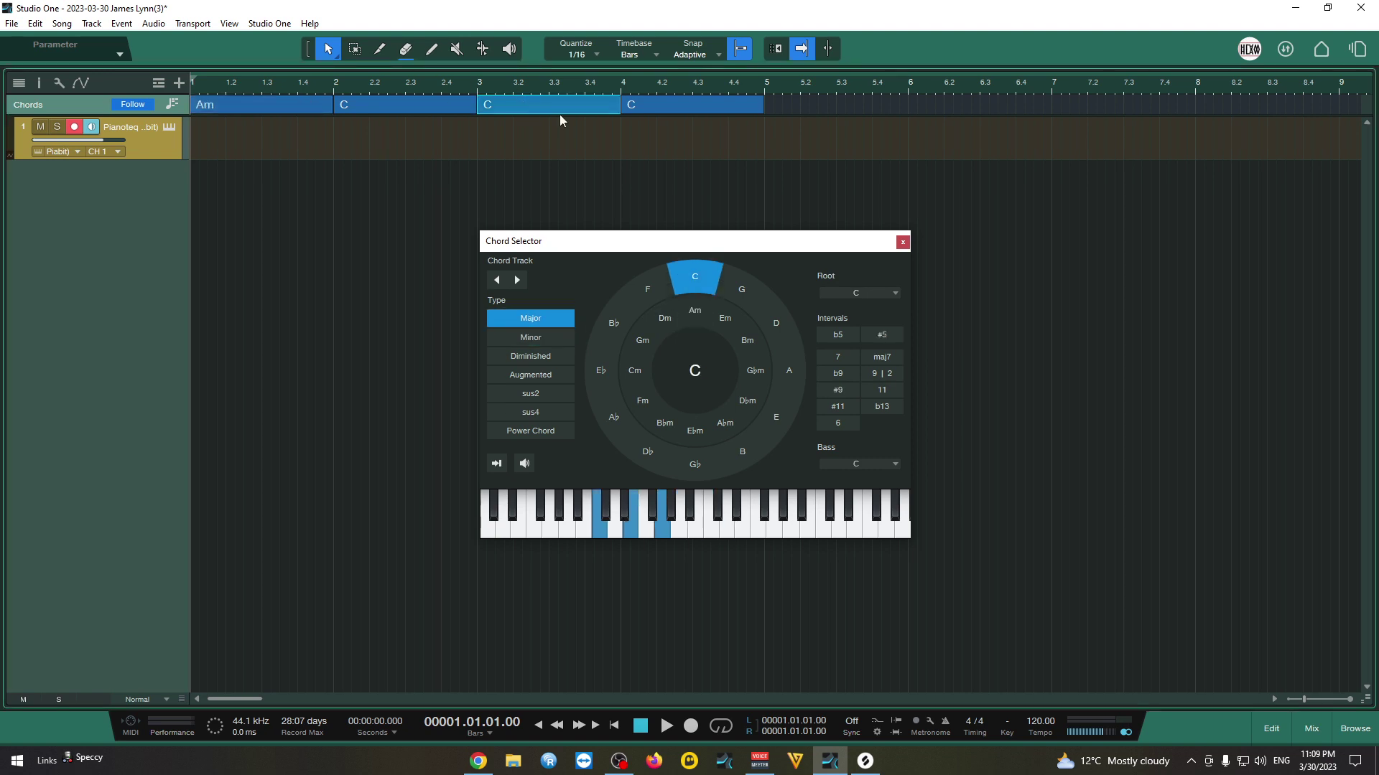
left_click(742, 289)
left_click(677, 109)
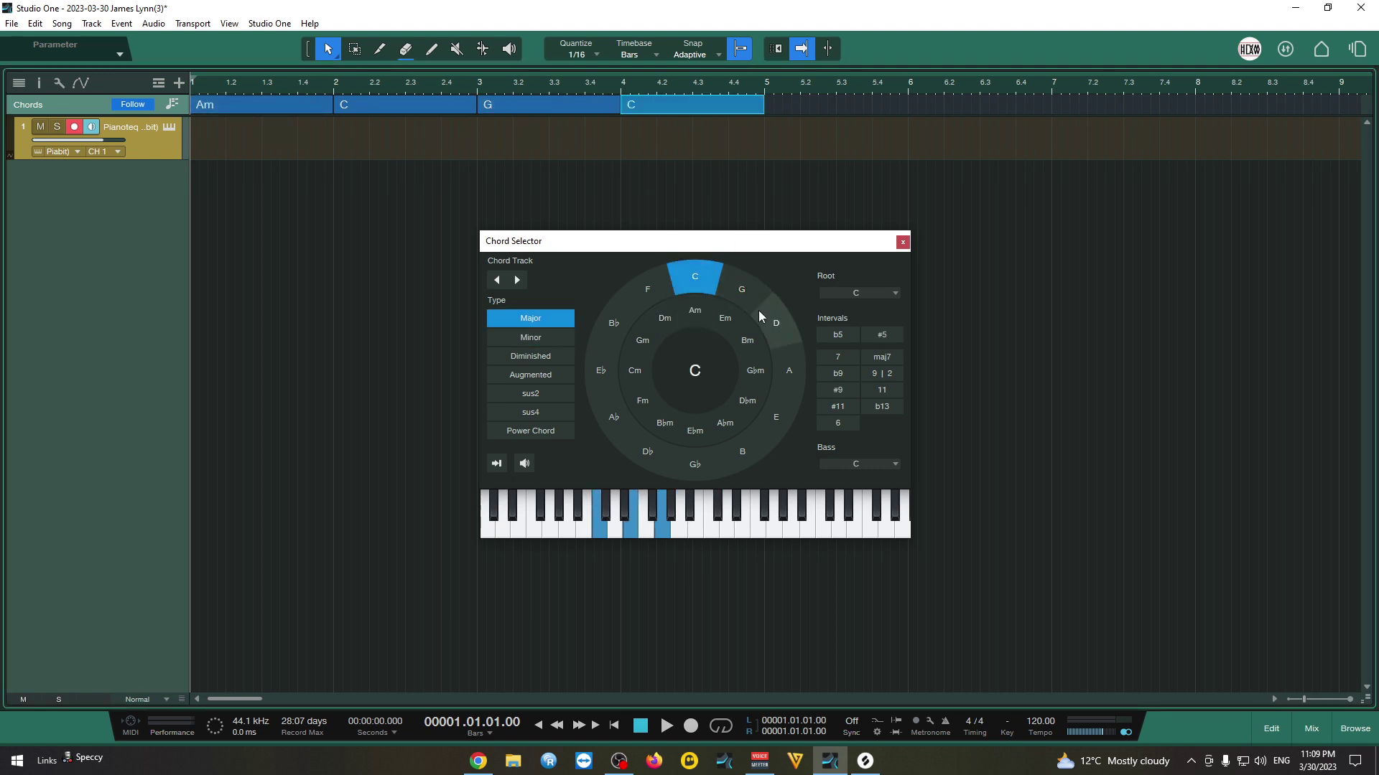
left_click(647, 289)
left_click_drag(812, 113, 83, 127)
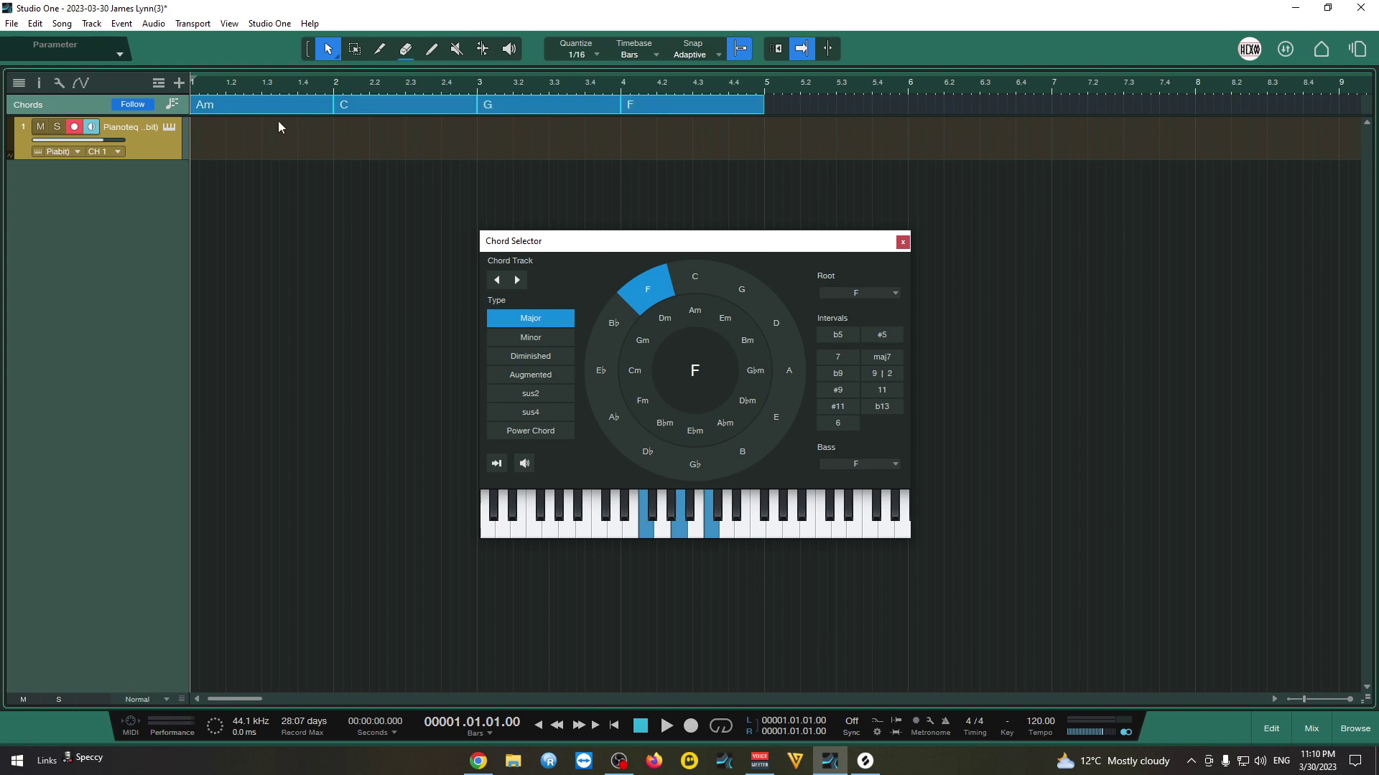
left_click_drag(282, 110, 267, 139)
Merge the four chord parts into one Pianoteq part and play it back
left_click(903, 242)
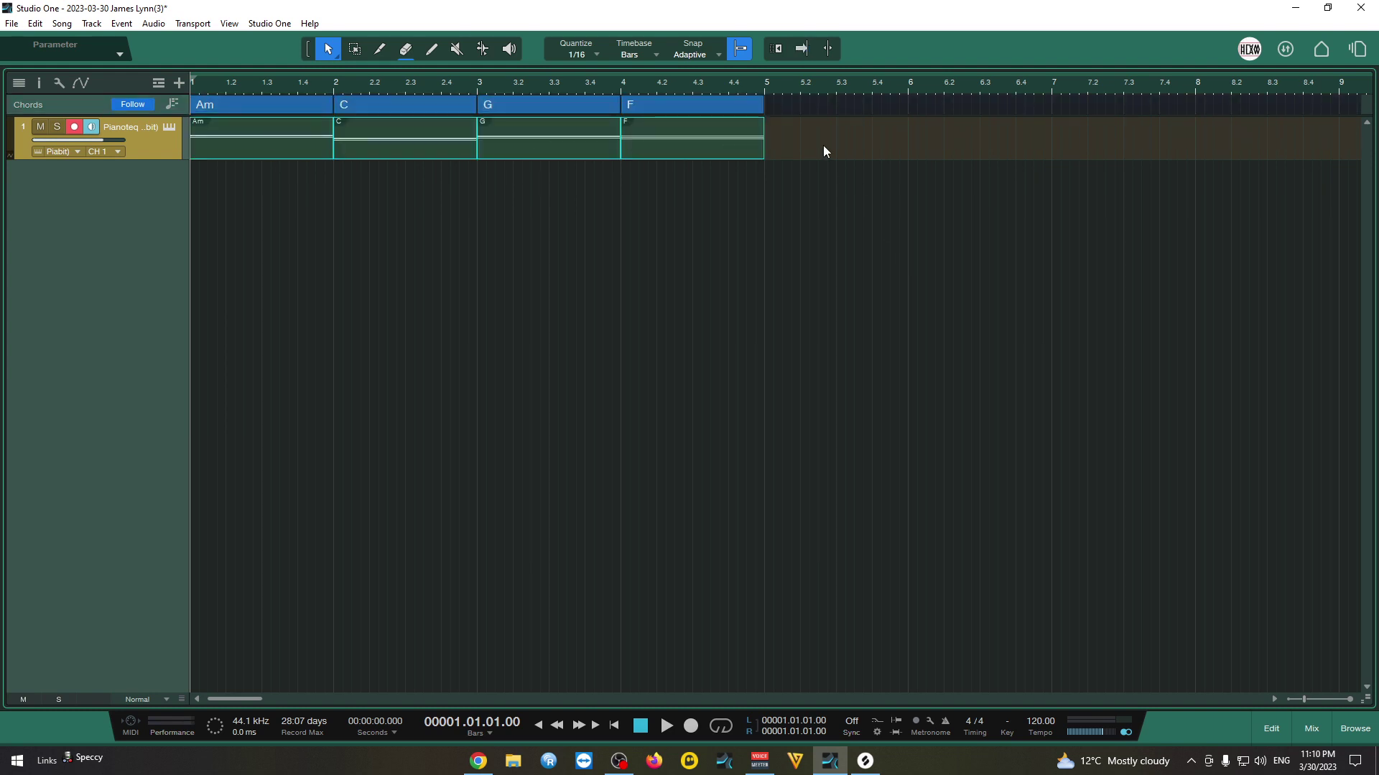
key("g")
key("space")
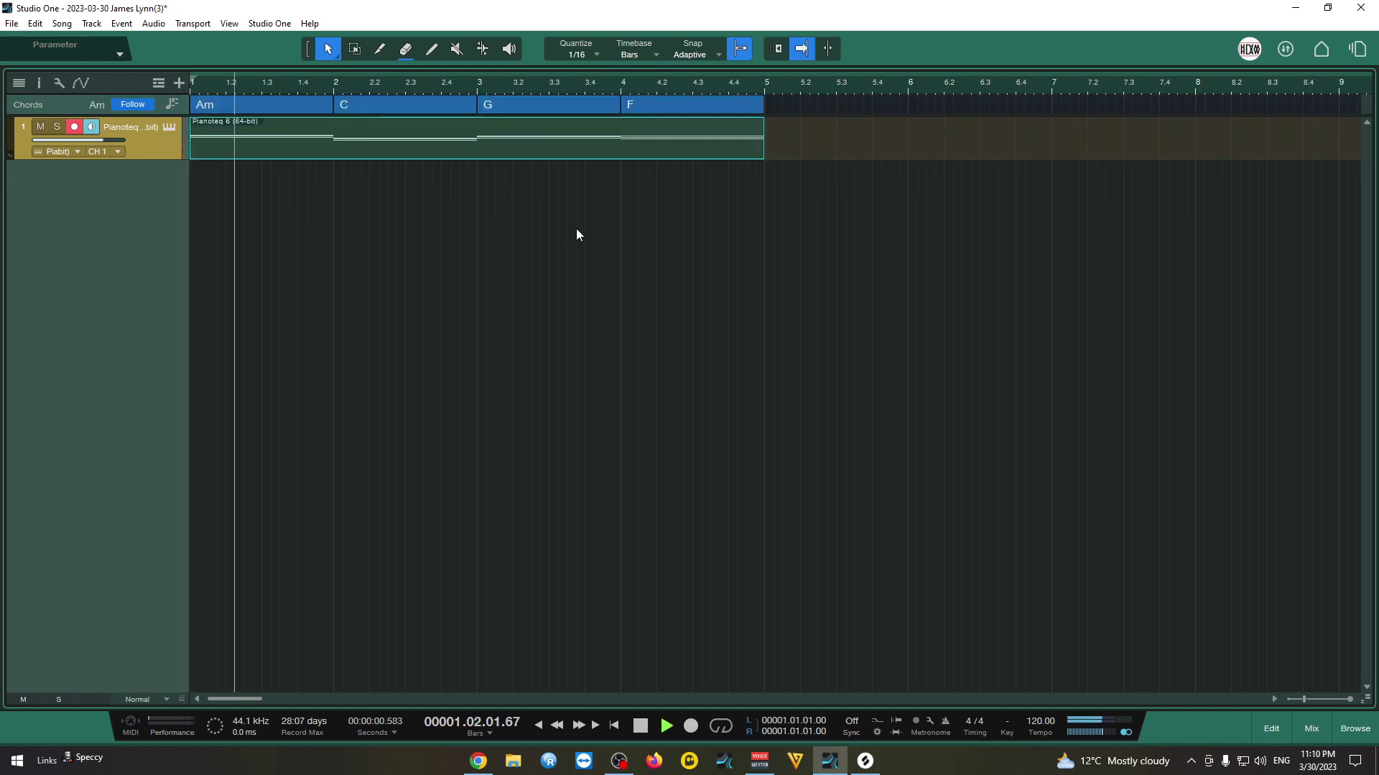
key("space")
Transpose all the part's notes down an octave and set the tempo to 141 BPM
double_click(468, 141)
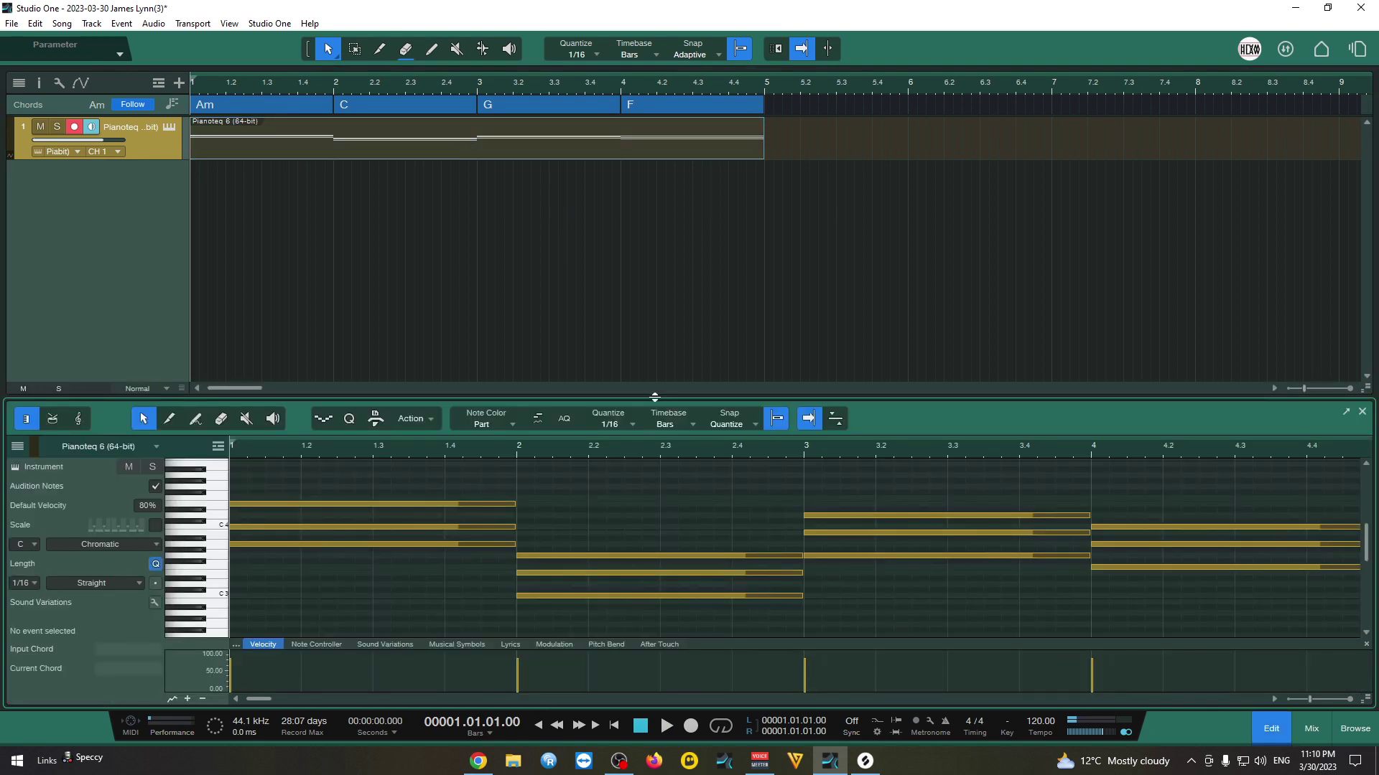
left_click_drag(653, 397, 636, 117)
key("ctrl+a")
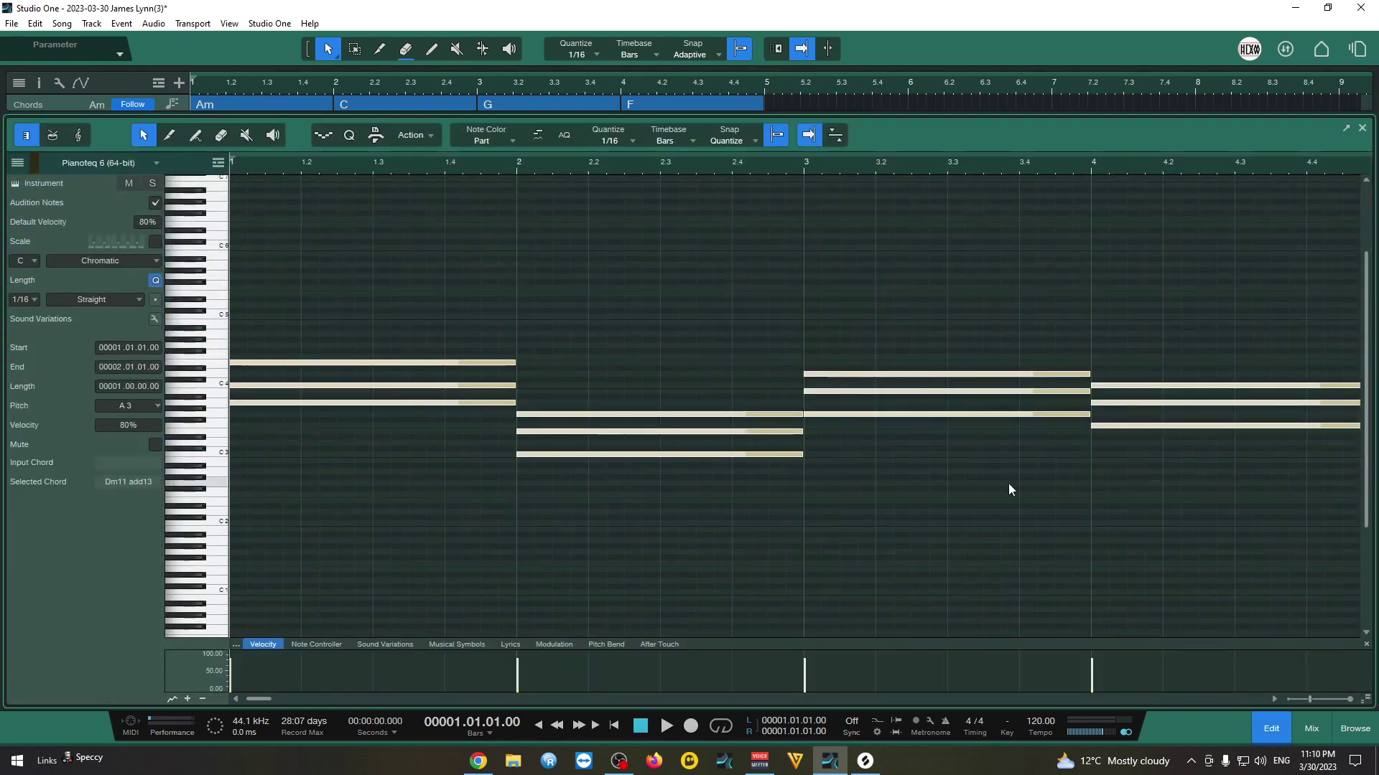
key("shift+Down")
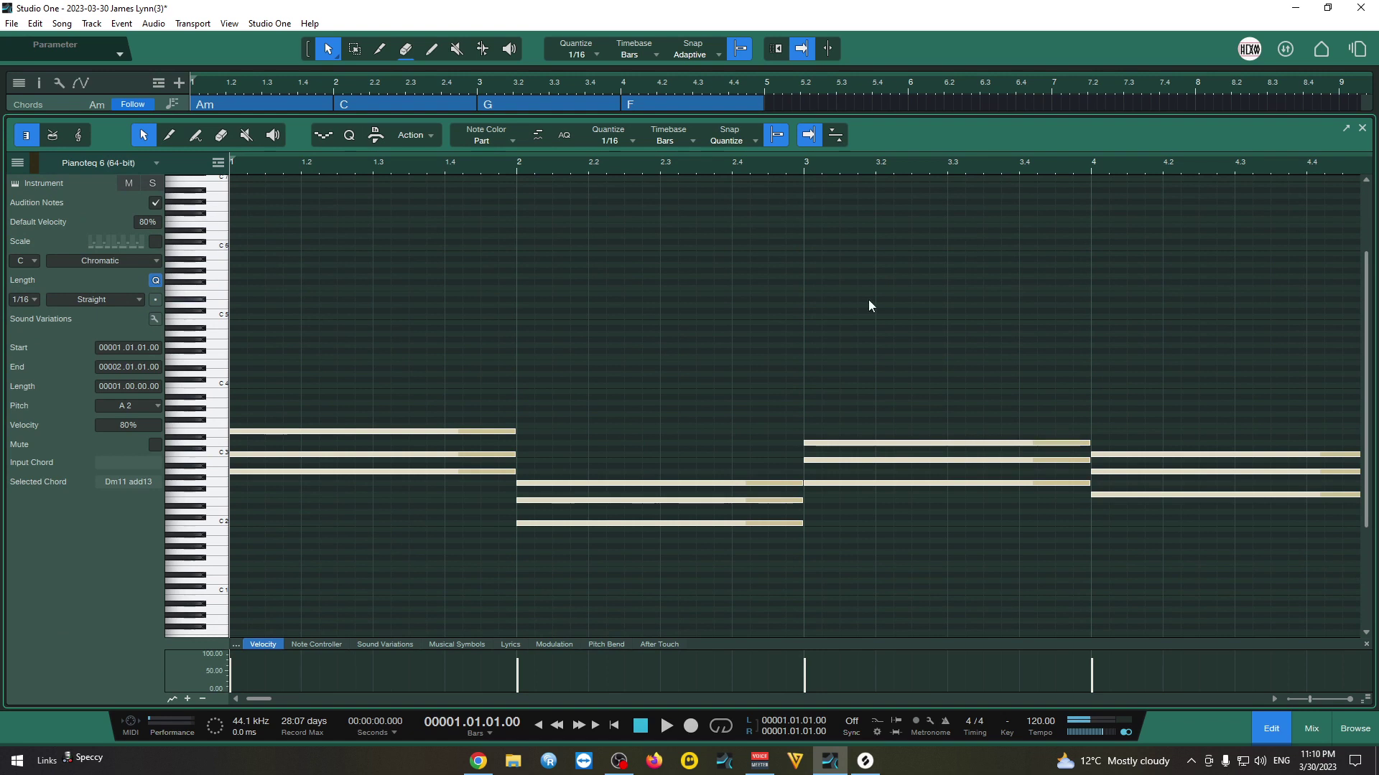
left_click_drag(1046, 730, 1045, 713)
key("space")
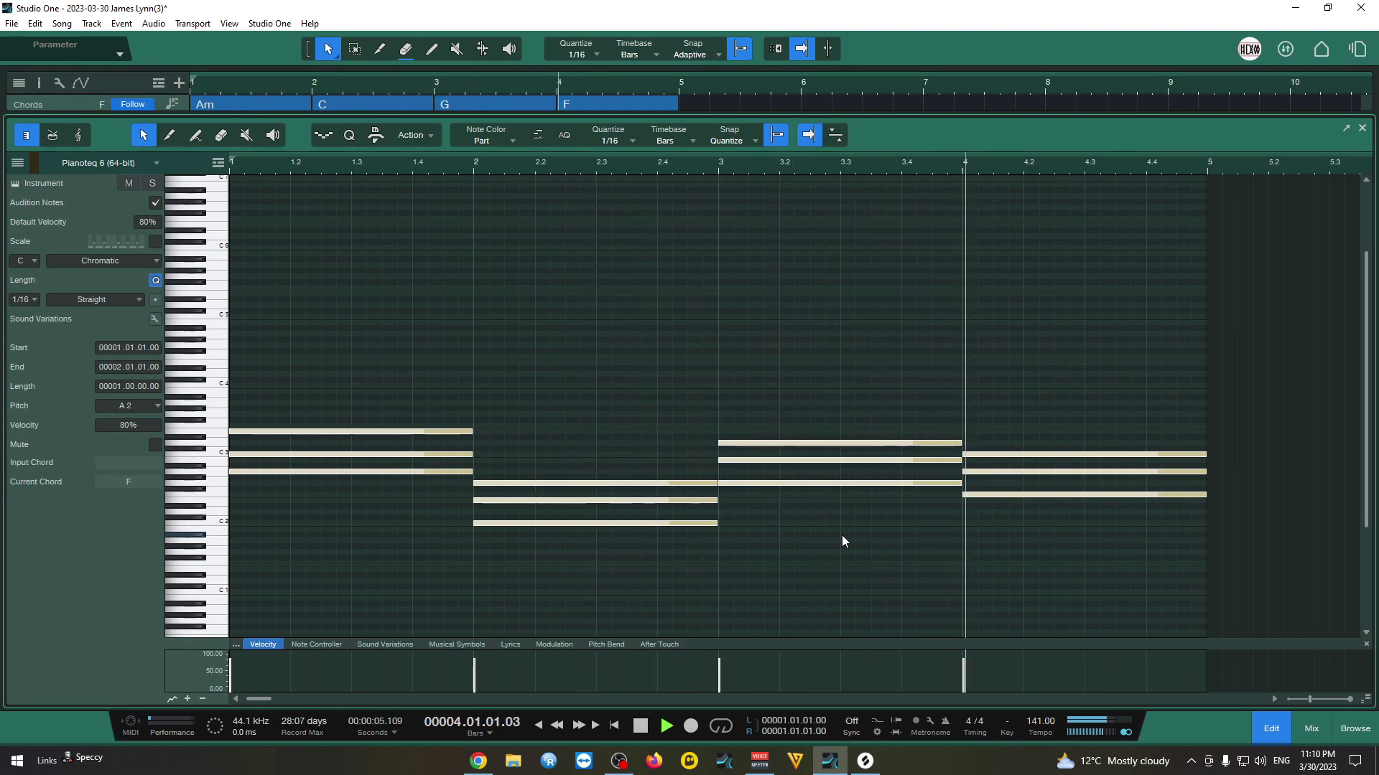
Loop bars 1 to 5 with looping enabled
key("space")
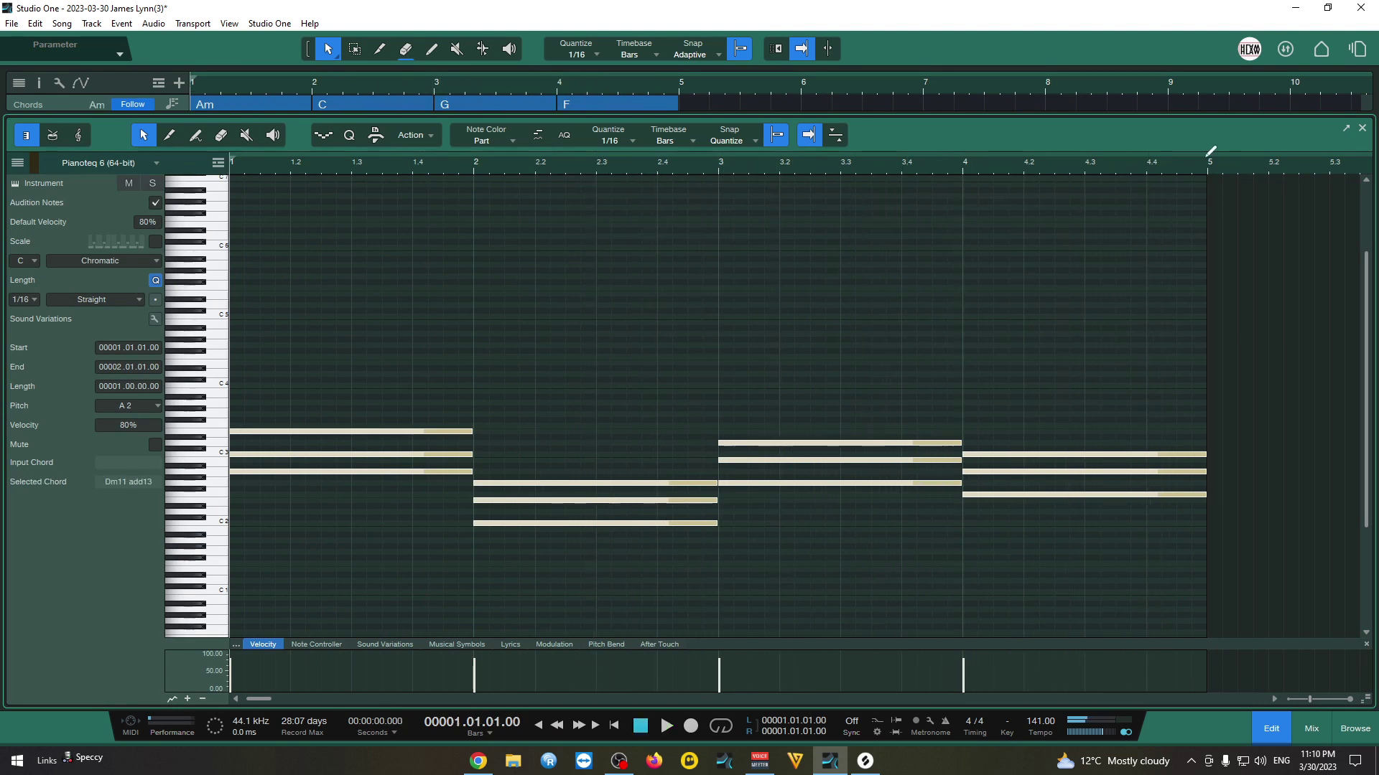
left_click(1210, 149)
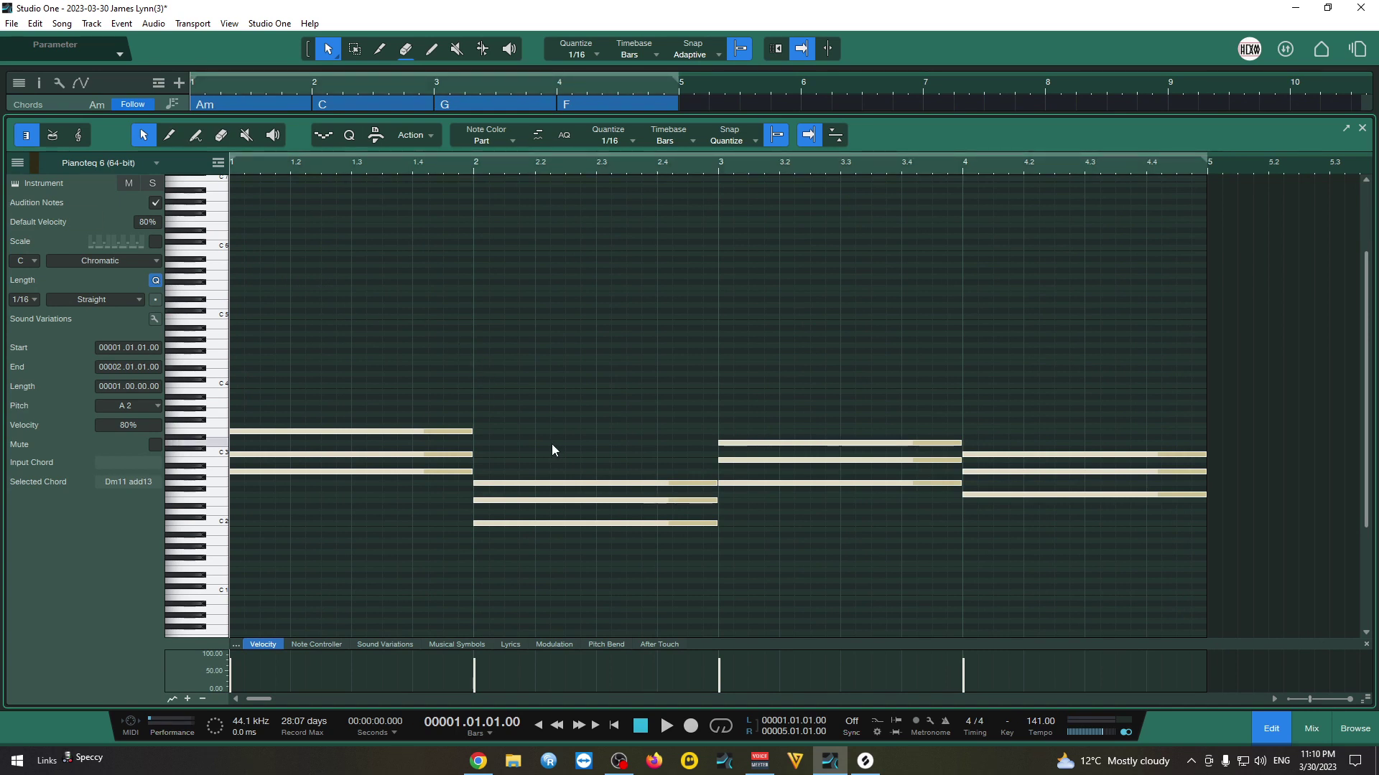
key("slash")
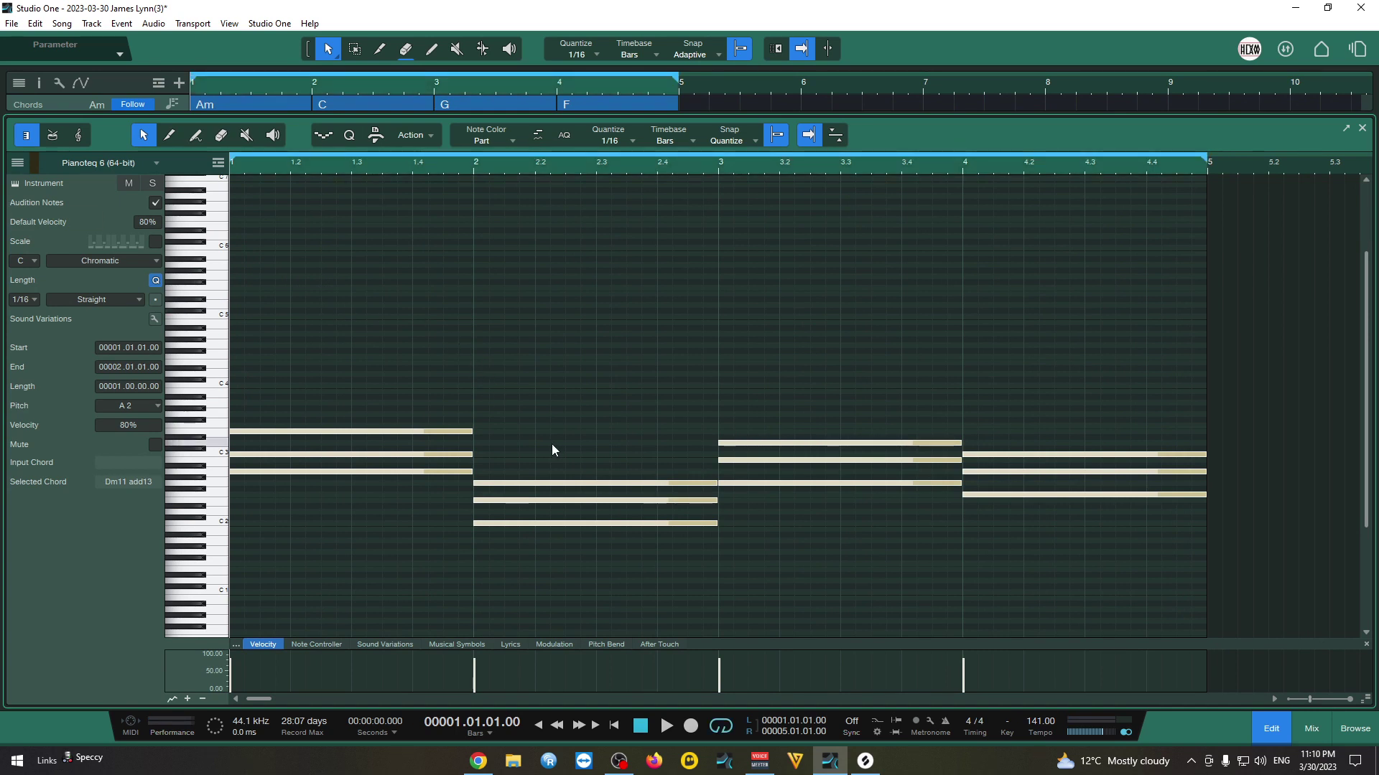
Shorten the bar 1 and 3 chords by a beat and start the bar 2 and 4 chords a beat earlier
left_click_drag(463, 402, 446, 610)
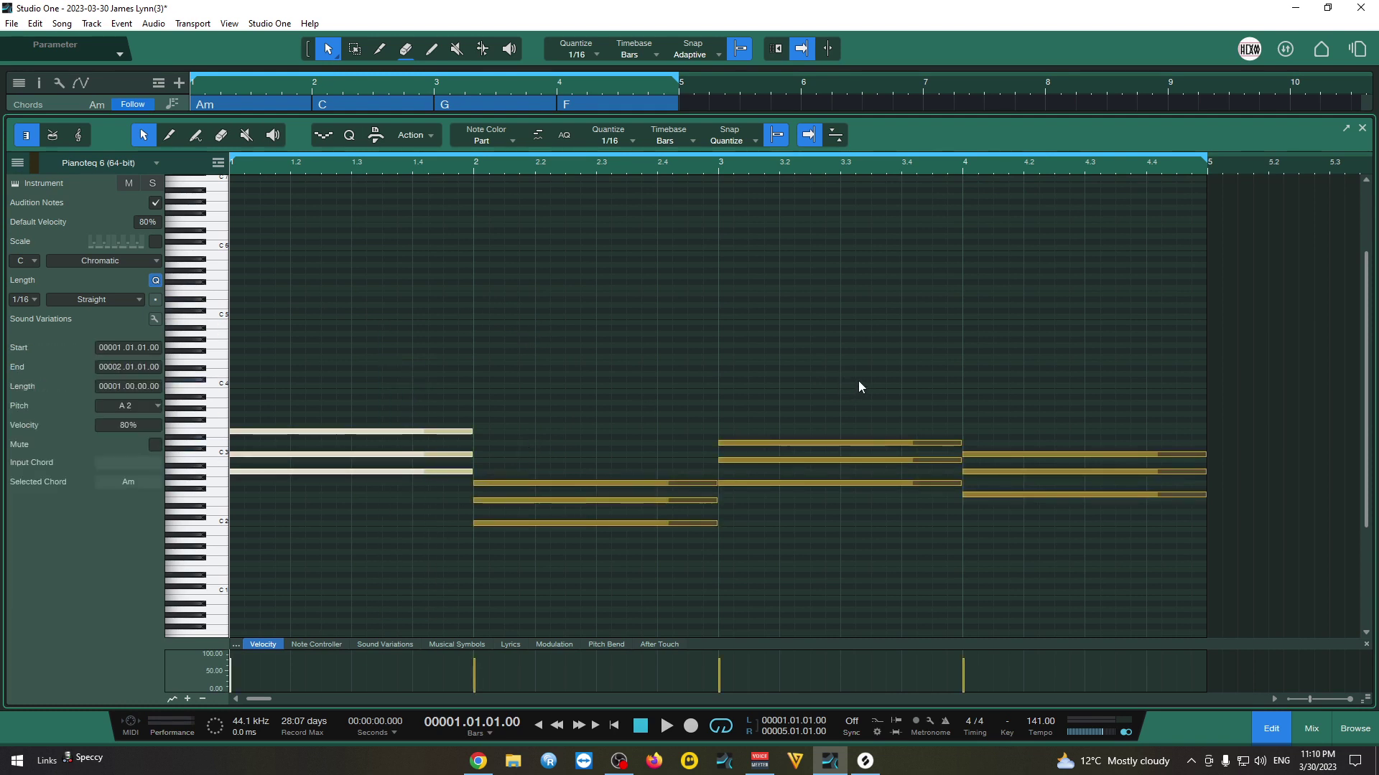
left_click_drag(863, 394, 833, 492)
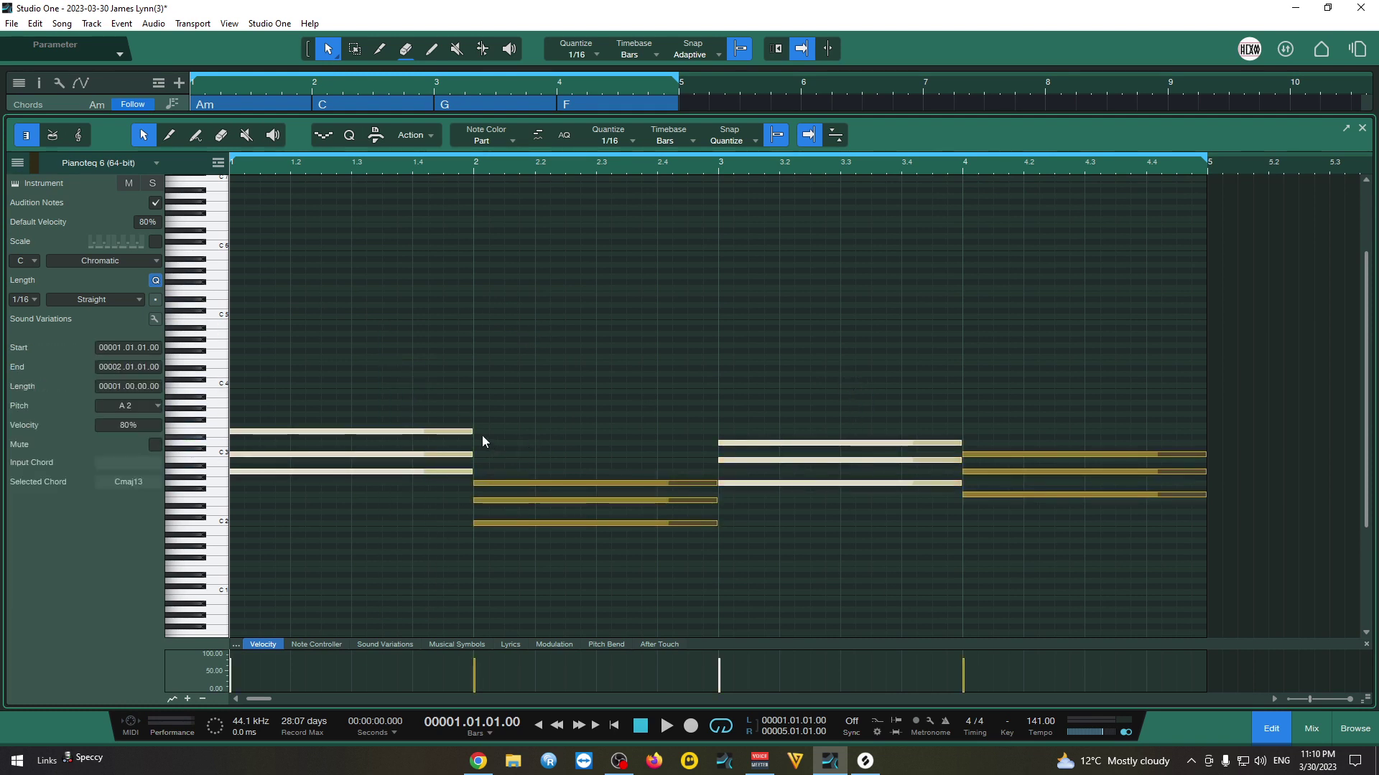
left_click_drag(471, 432, 415, 436)
left_click_drag(551, 417, 659, 567)
left_click_drag(1028, 388, 1041, 502)
key("Caps_Lock")
left_click(922, 302)
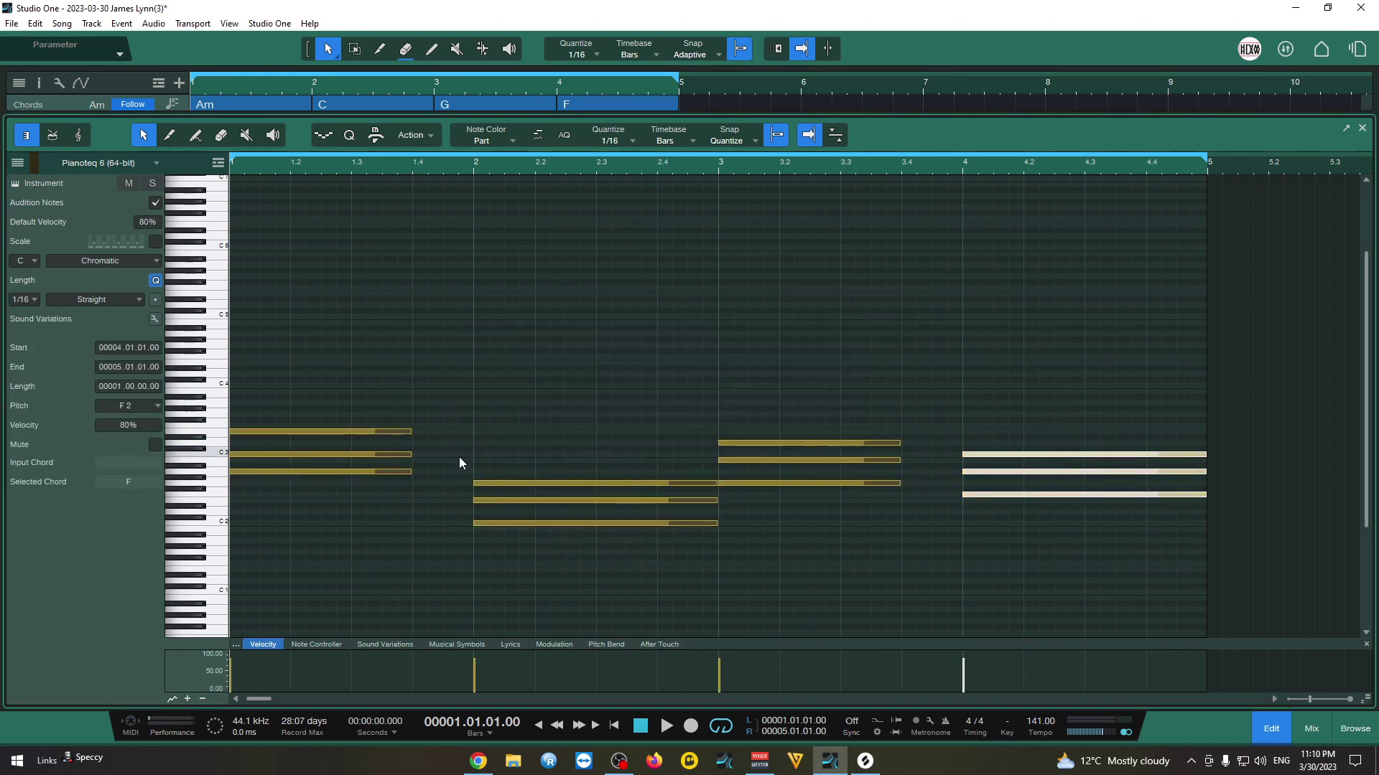
left_click_drag(559, 445, 447, 532)
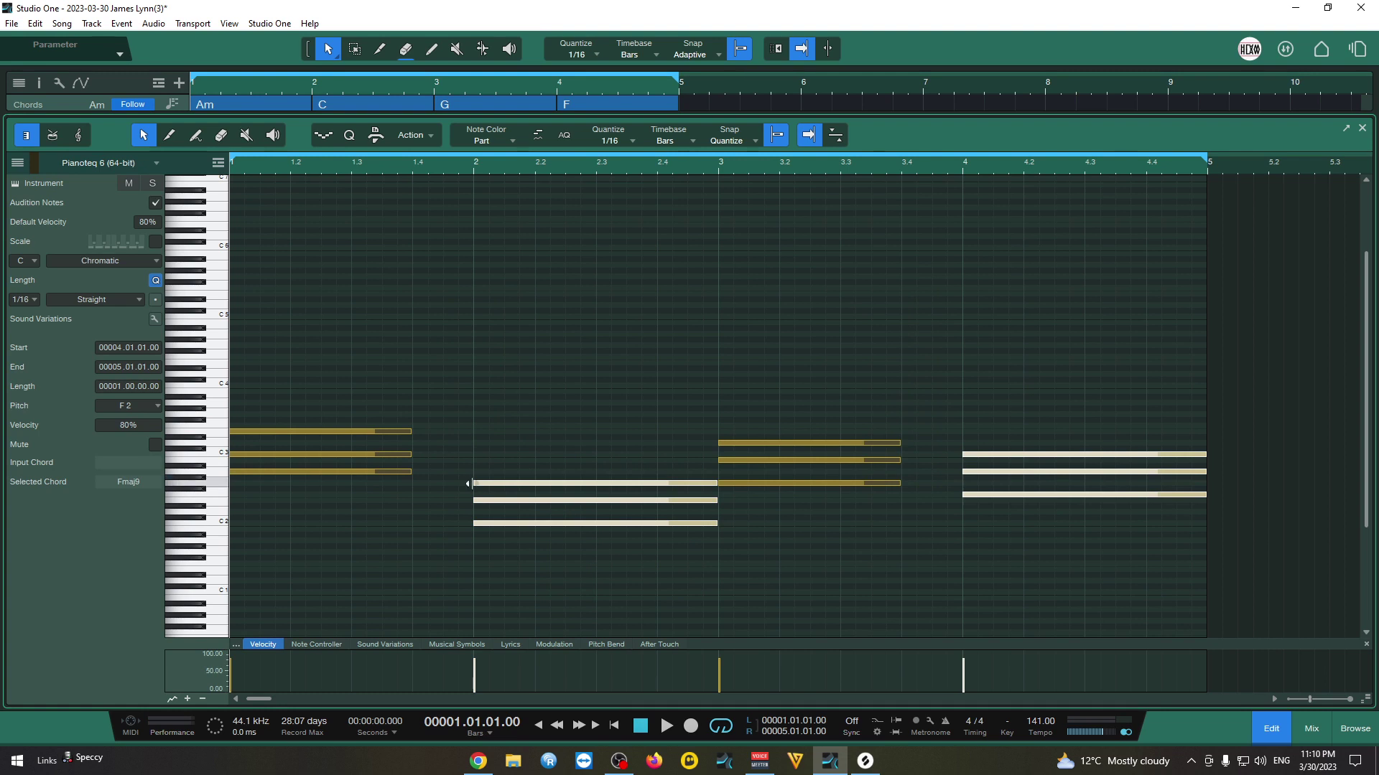
left_click_drag(472, 485, 413, 486)
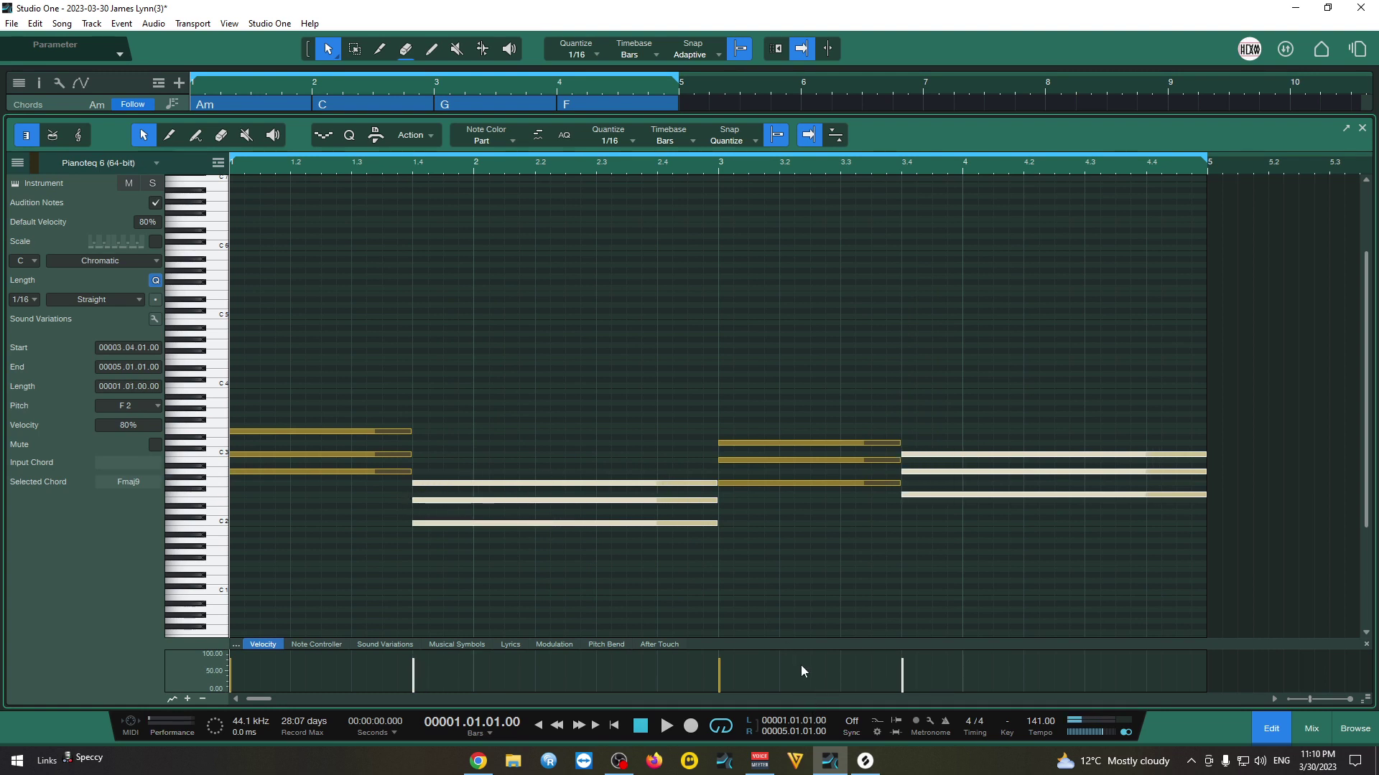
key("space")
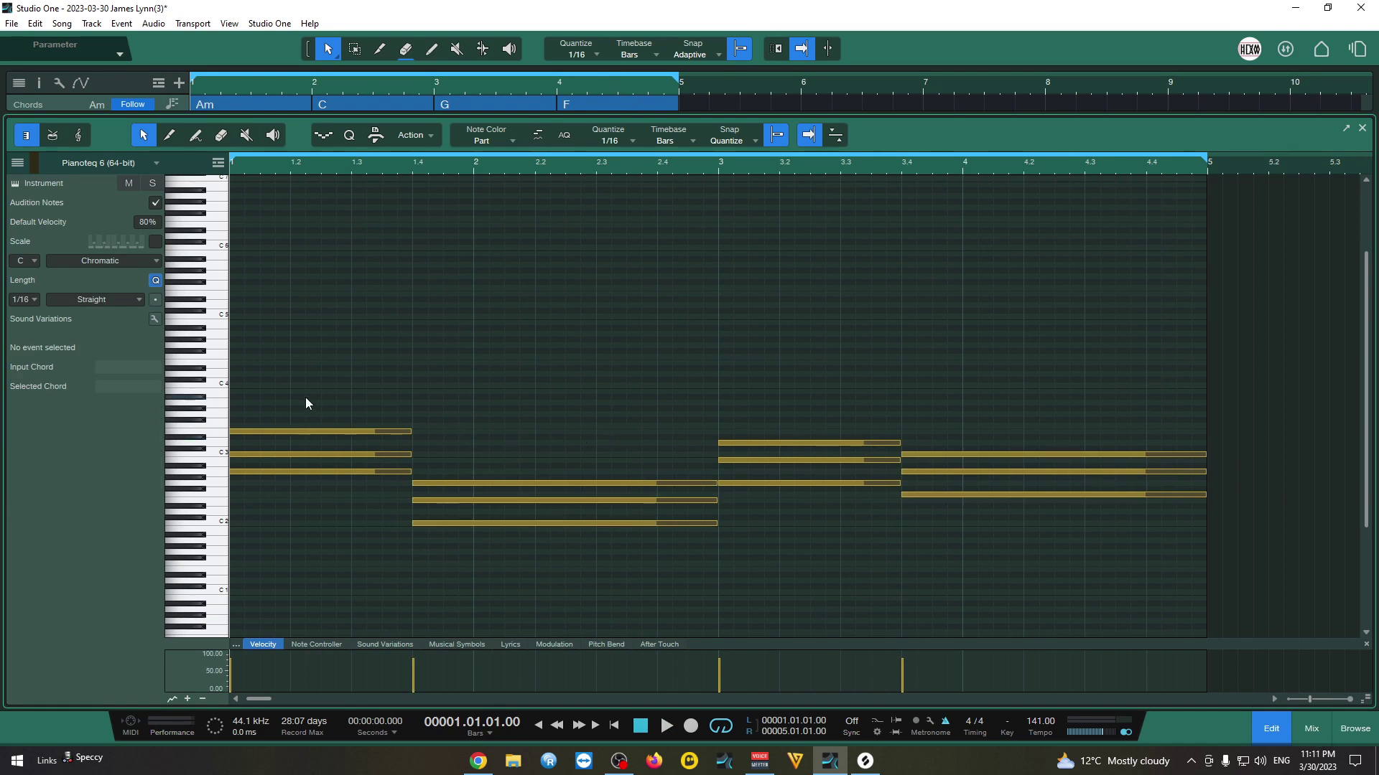
Drop the lowest note of each of the four chords an octave, e.g. A1 under Am
left_click_drag(376, 450, 363, 490)
left_click(463, 524, "shift")
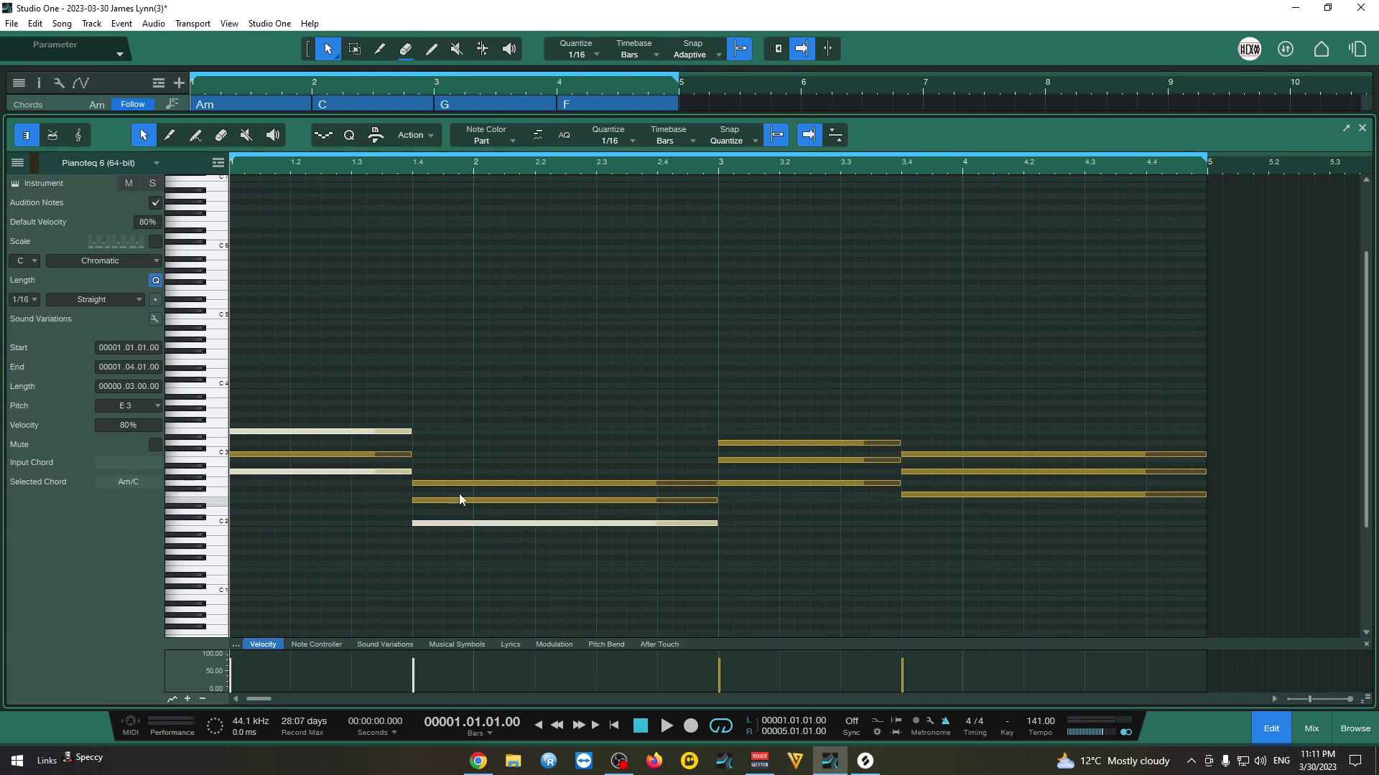
left_click(358, 434)
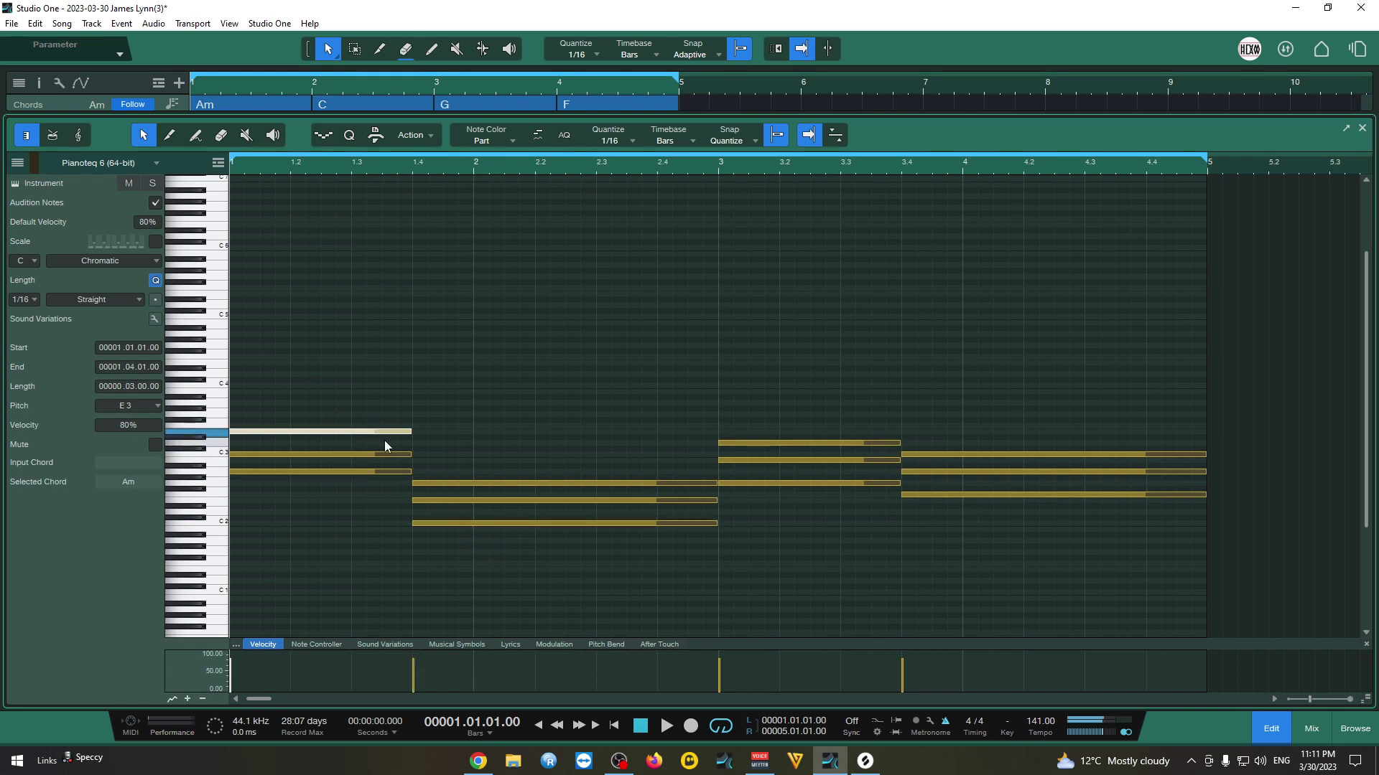
left_click(326, 472)
left_click(618, 524, "shift")
left_click(746, 481, "shift")
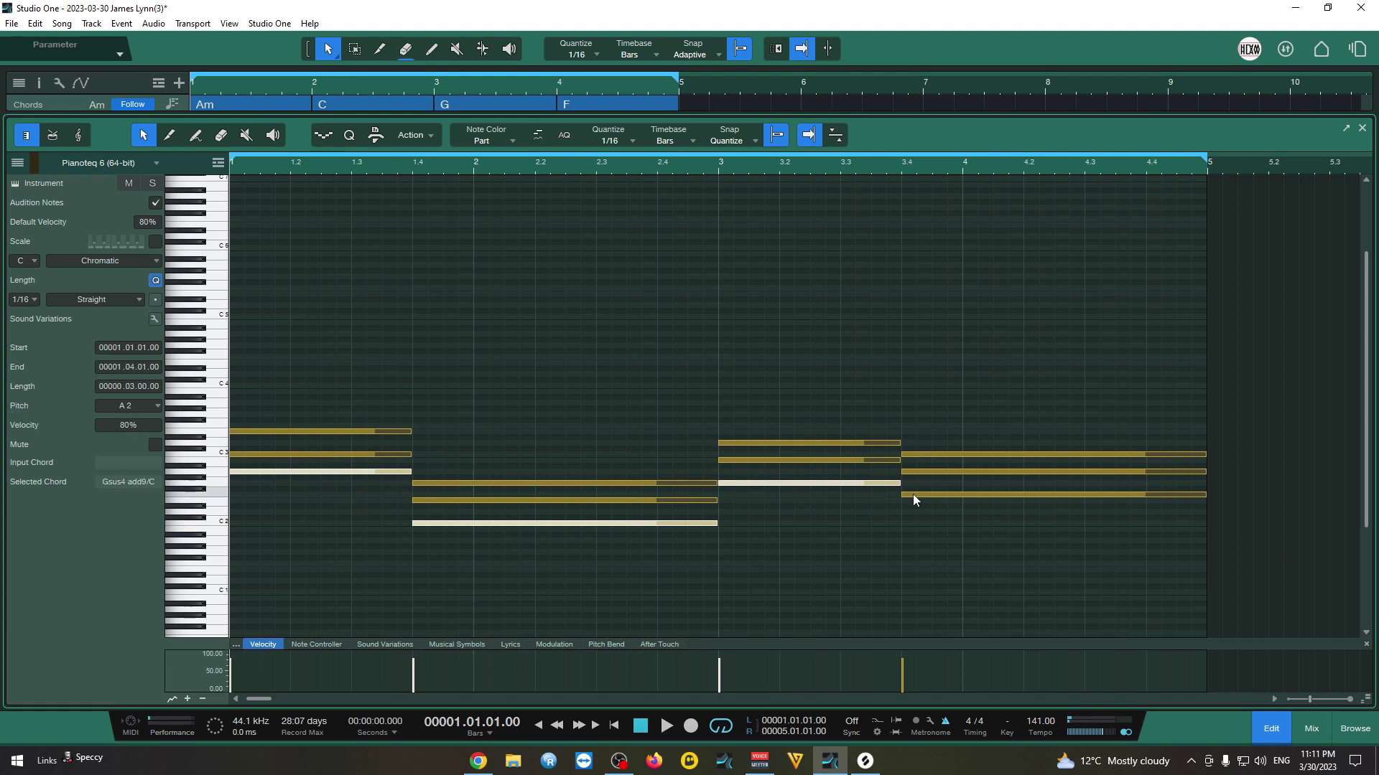
left_click(959, 495, "shift")
scroll(790, 531, "down", 1)
left_click_drag(318, 448, 309, 509)
key("space")
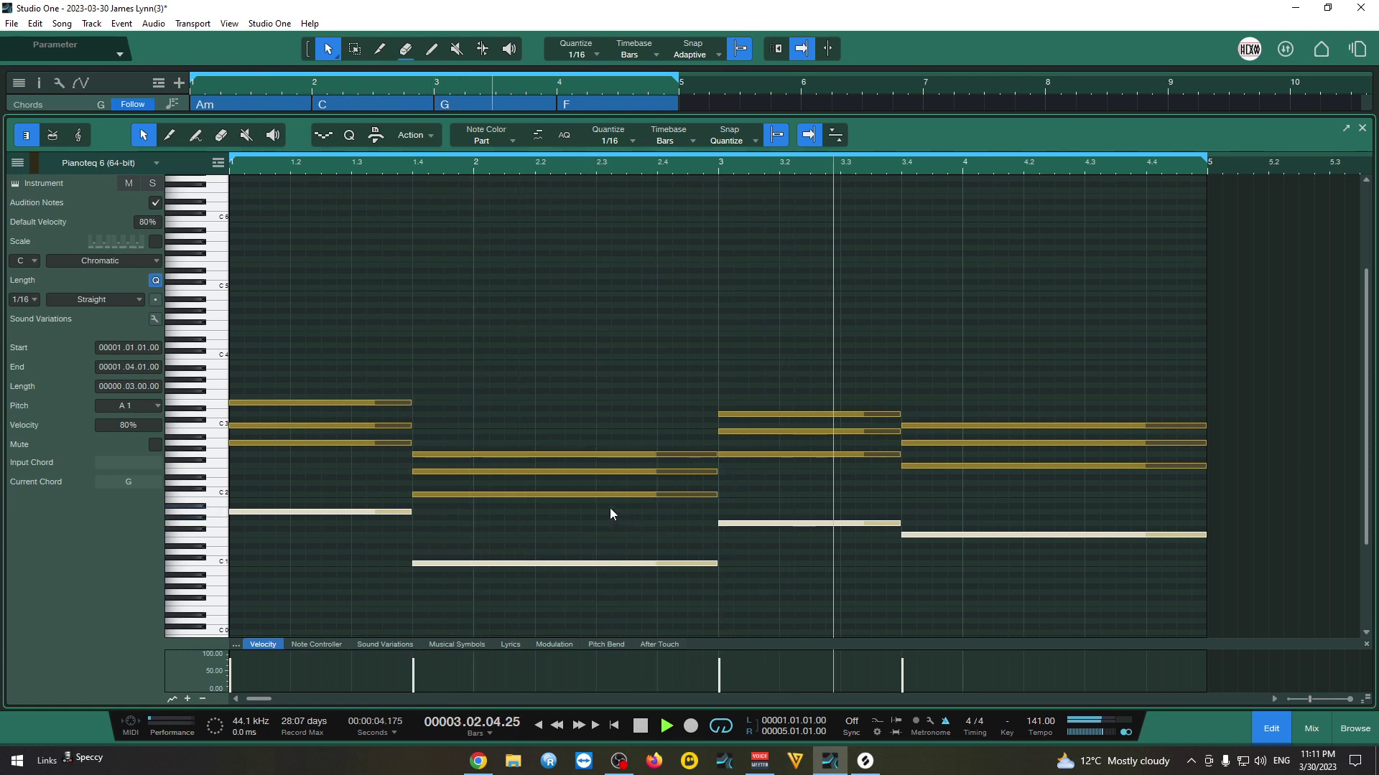
key("space")
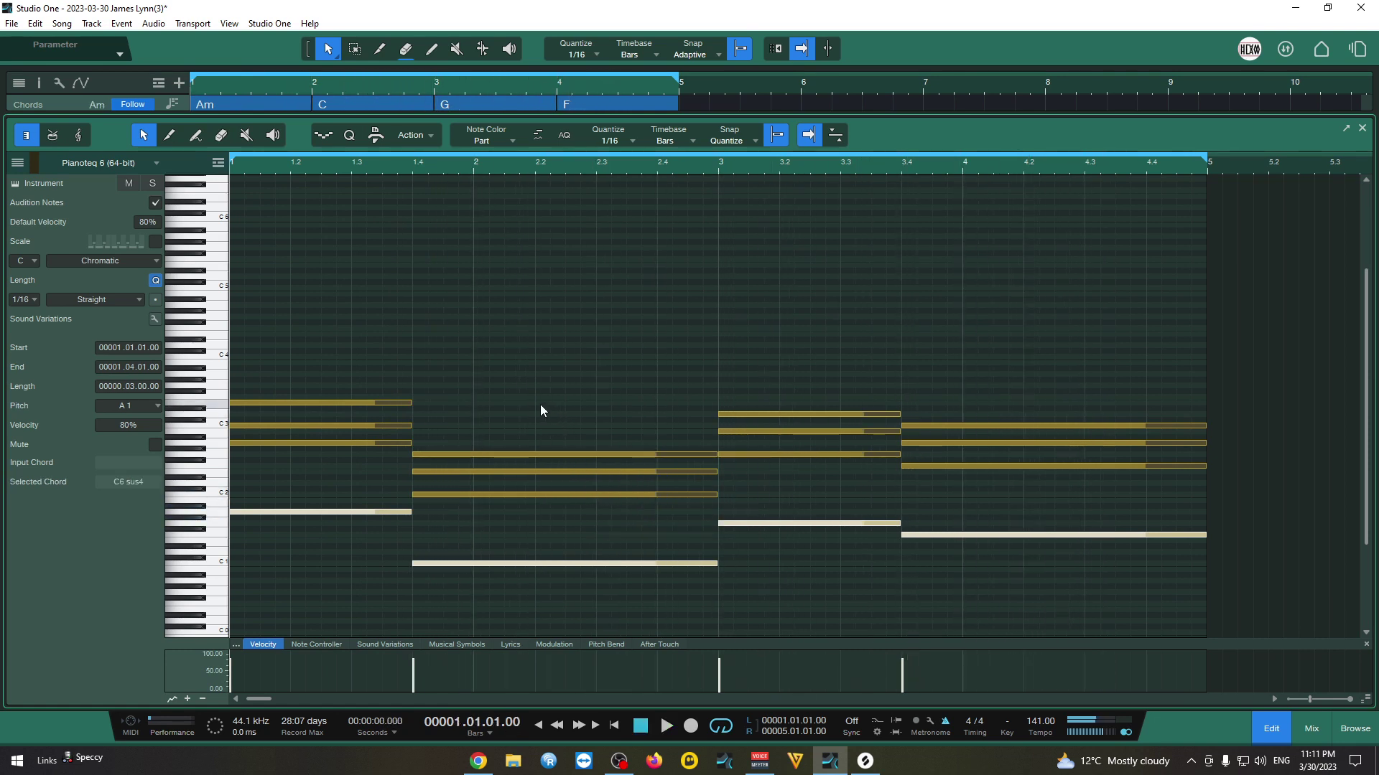
Raise one inner note per chord (C3, E, G, bar 4 note) an octave and play it back
left_click(359, 425)
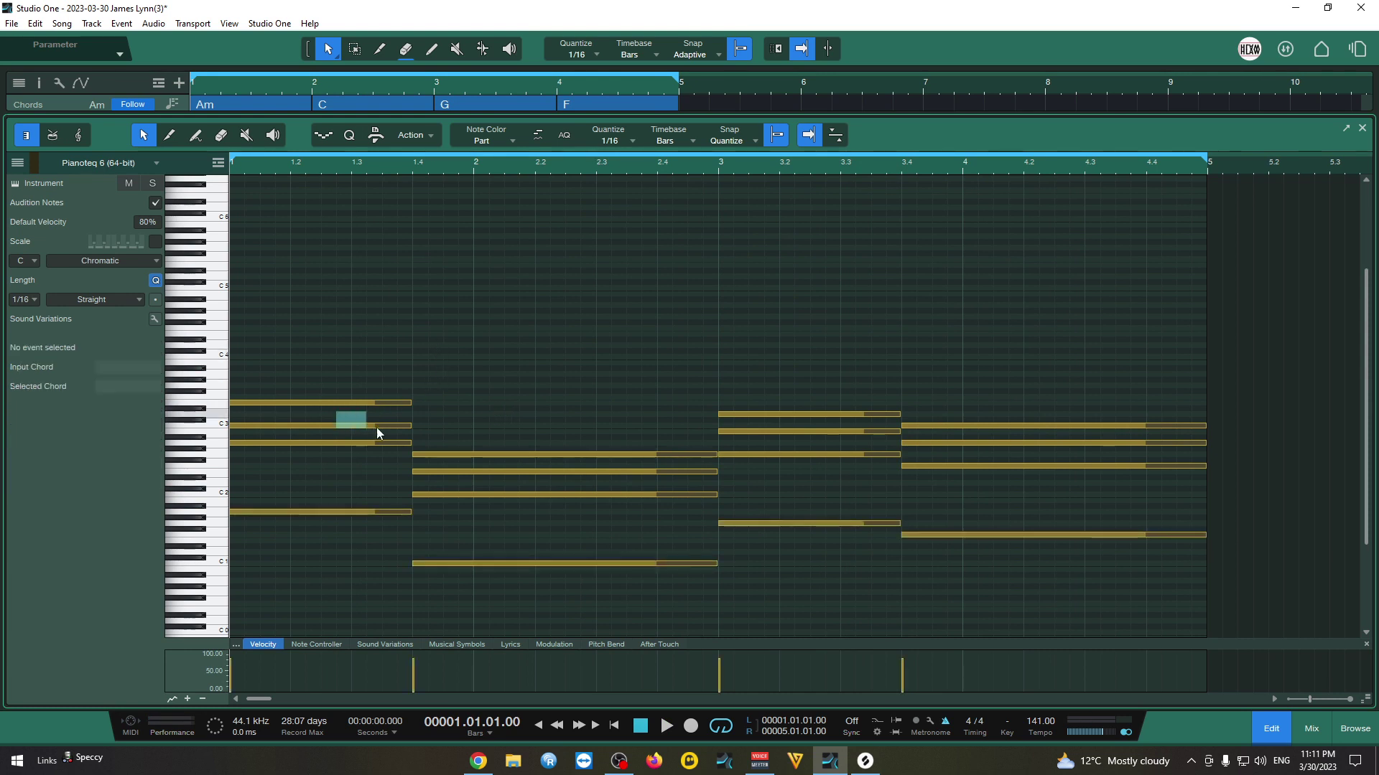
left_click(510, 472, "shift")
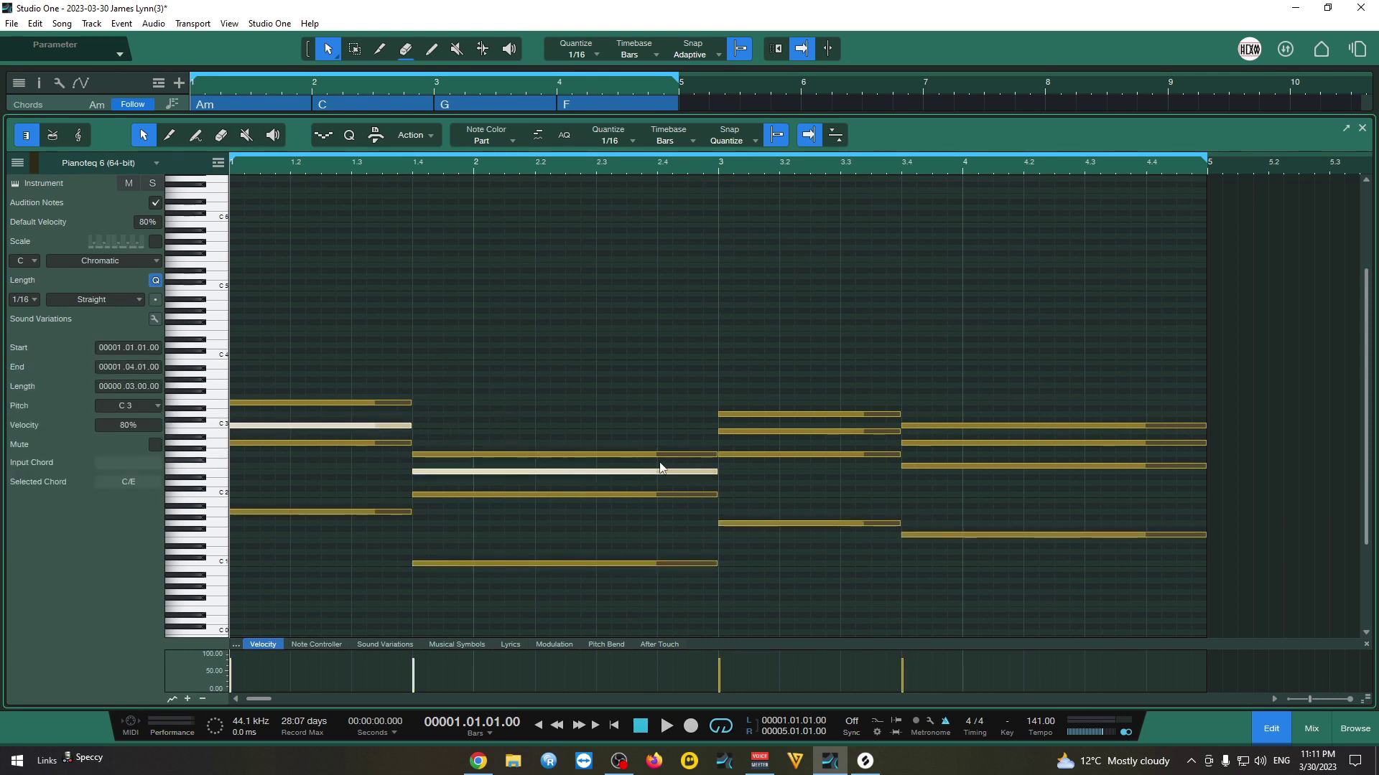
left_click(795, 431, "shift")
left_click(951, 442, "shift")
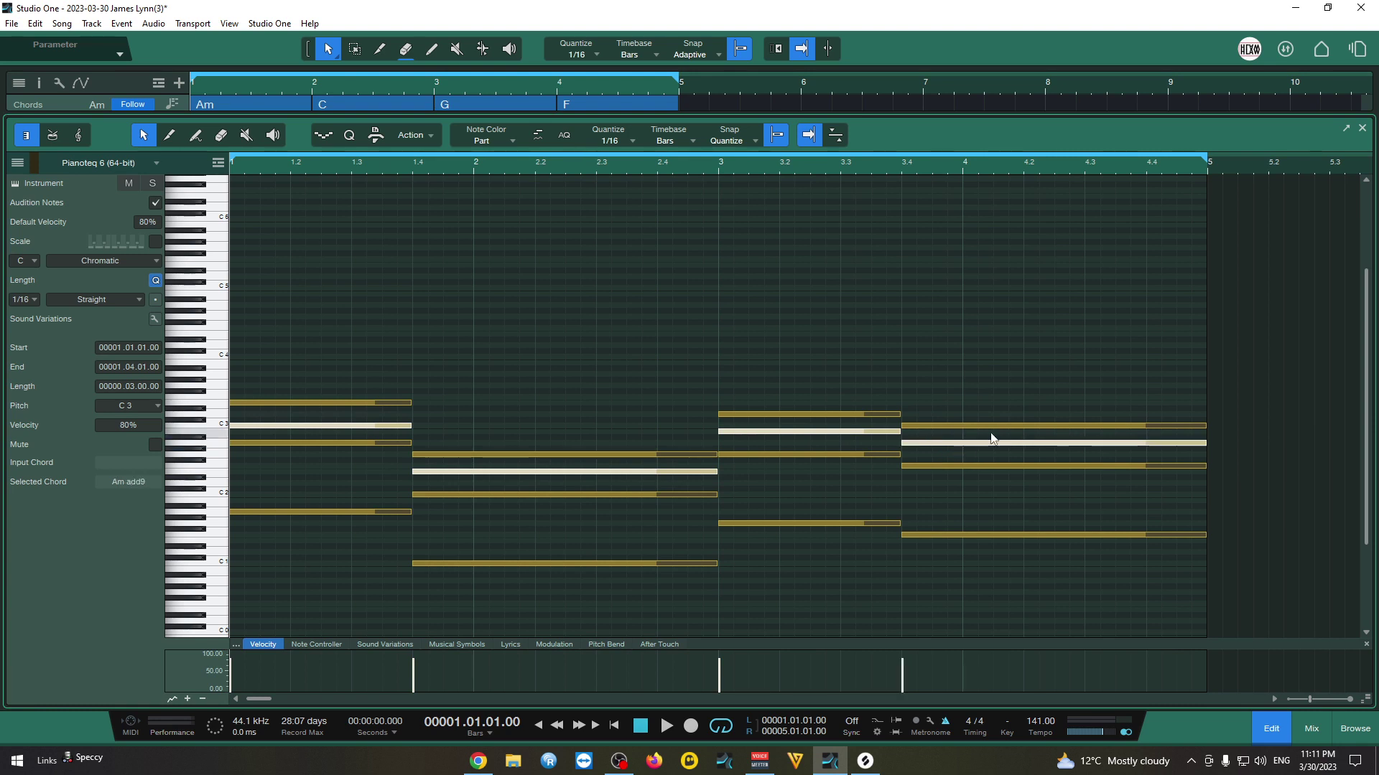
key("shift+Up")
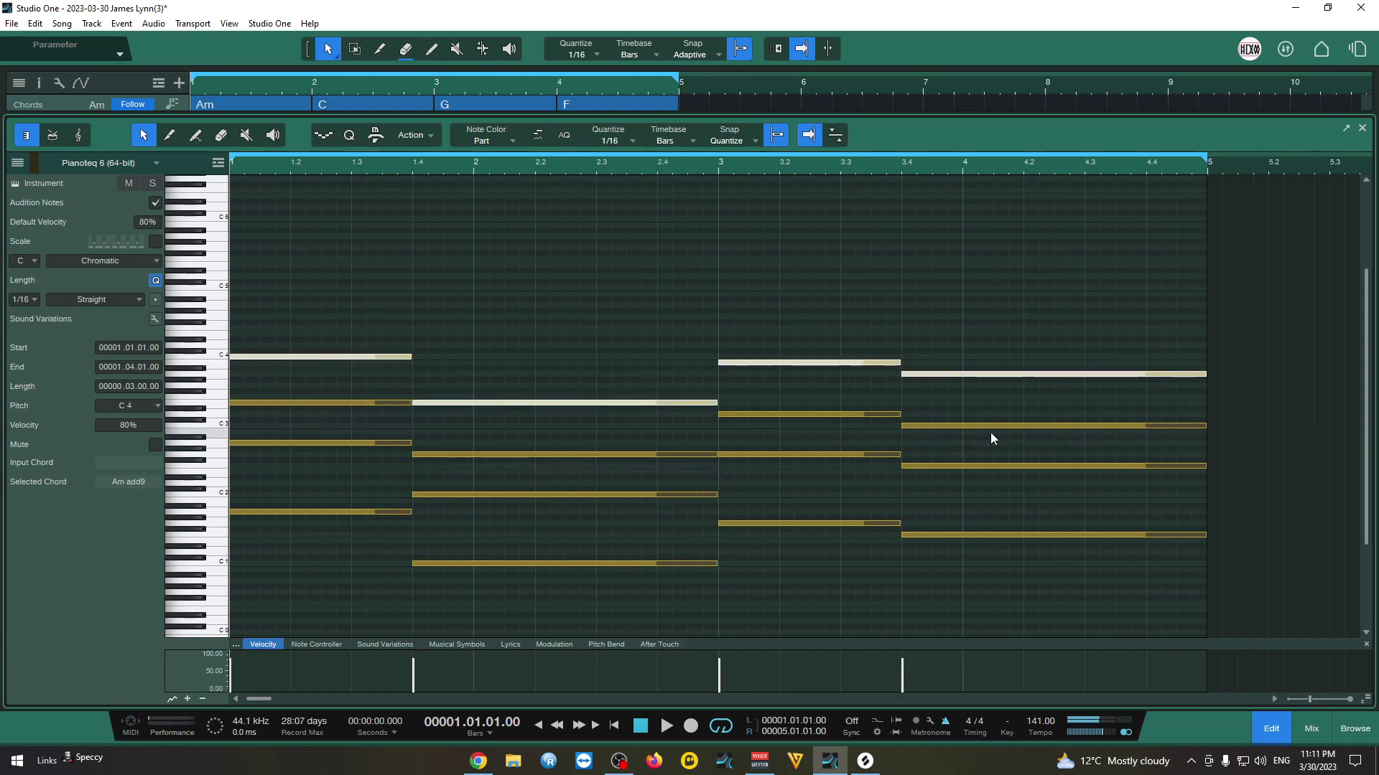
key("space")
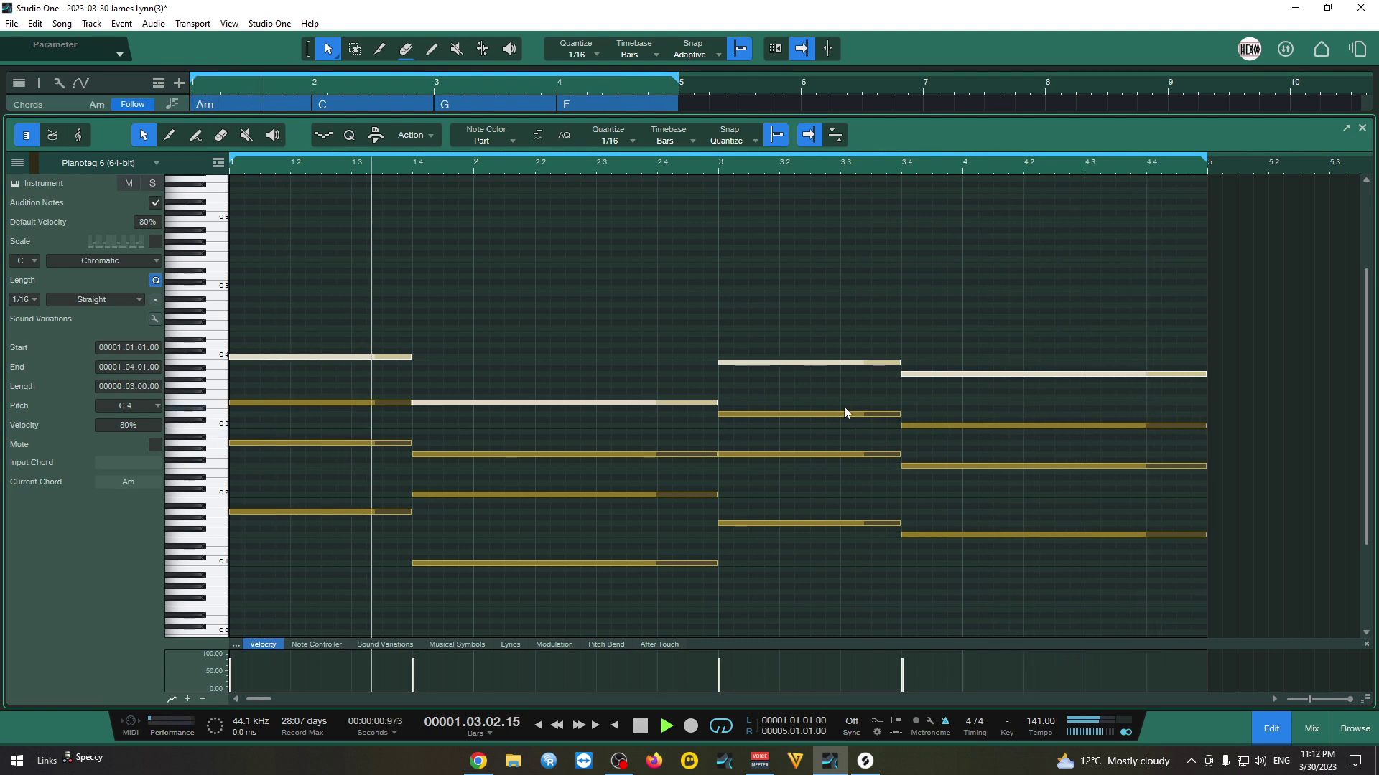
key("Home")
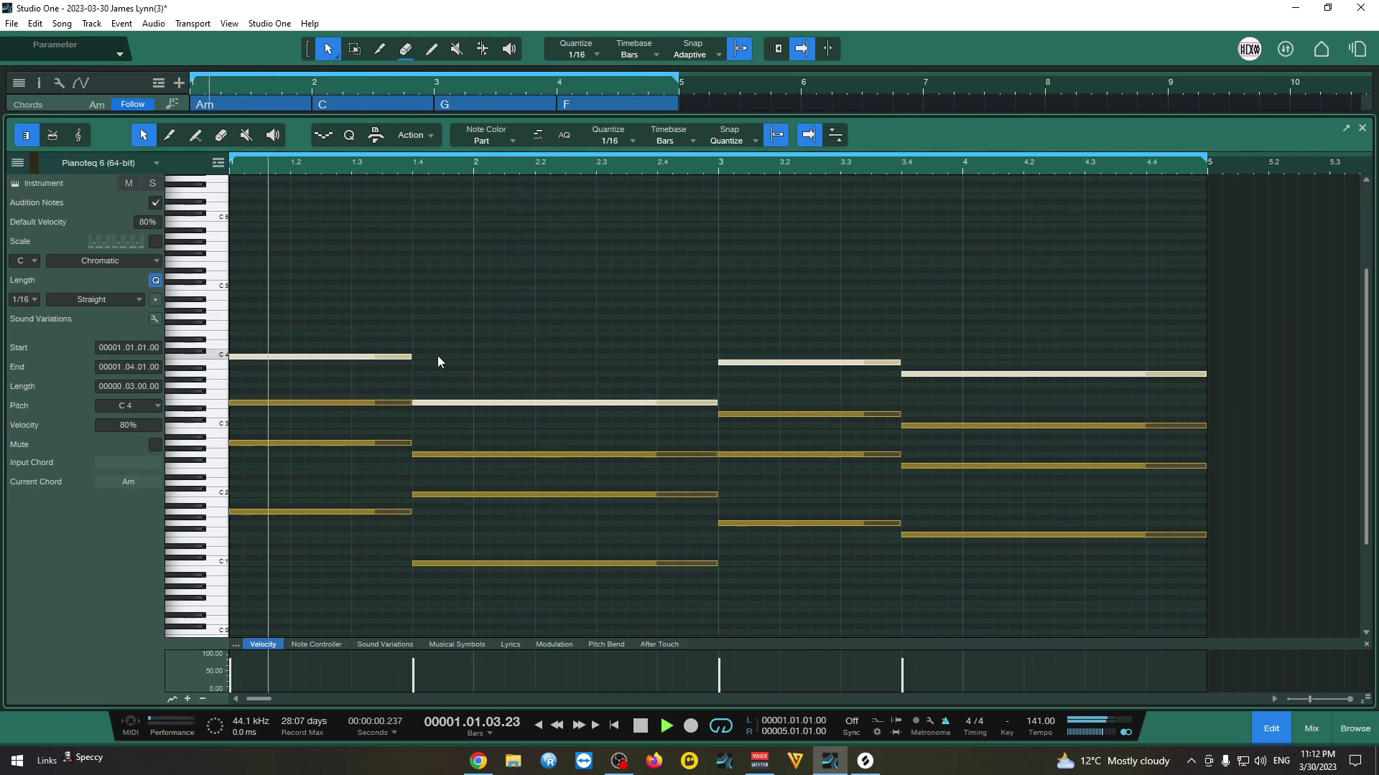
key("space")
left_click_drag(865, 123, 865, 284)
Close the Pianoteq 6 window and enlarge the note editor
left_click(171, 127)
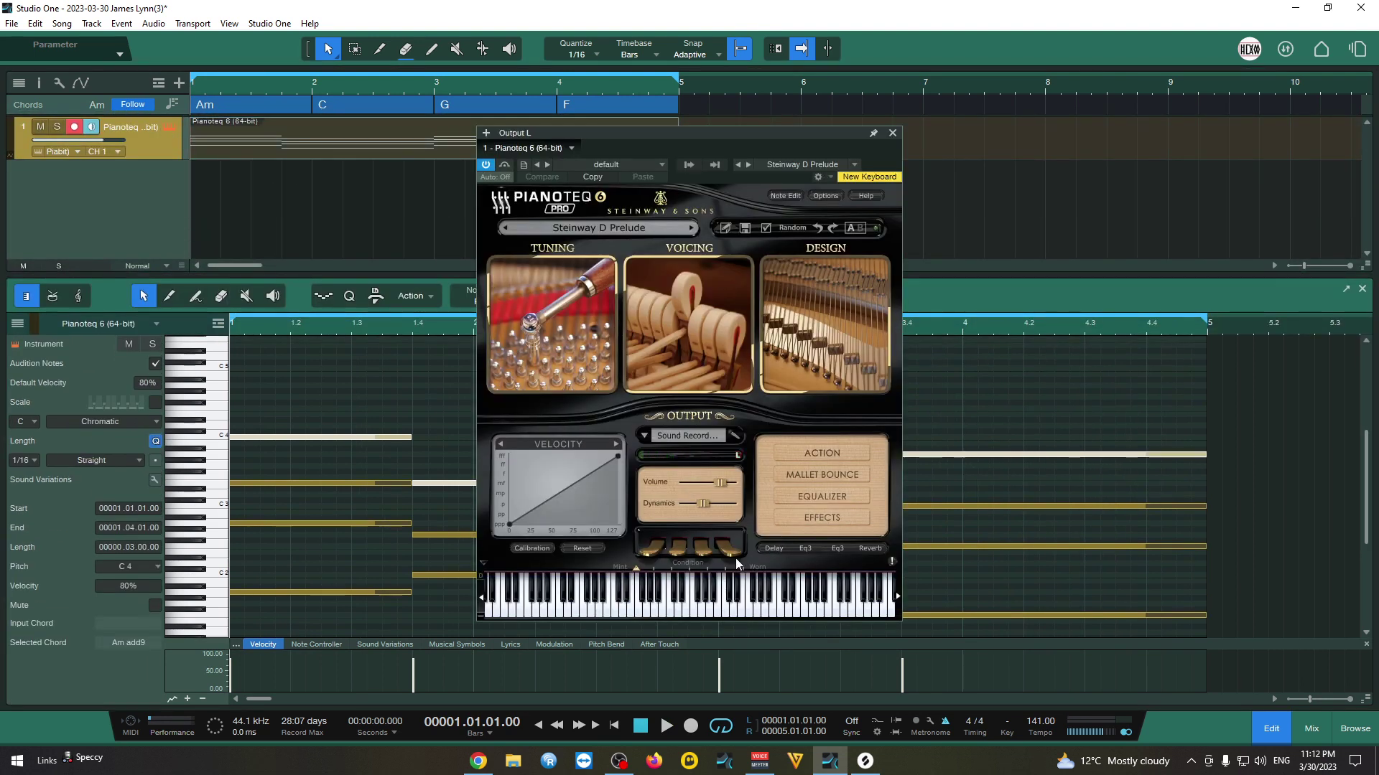
left_click(892, 133)
key("space")
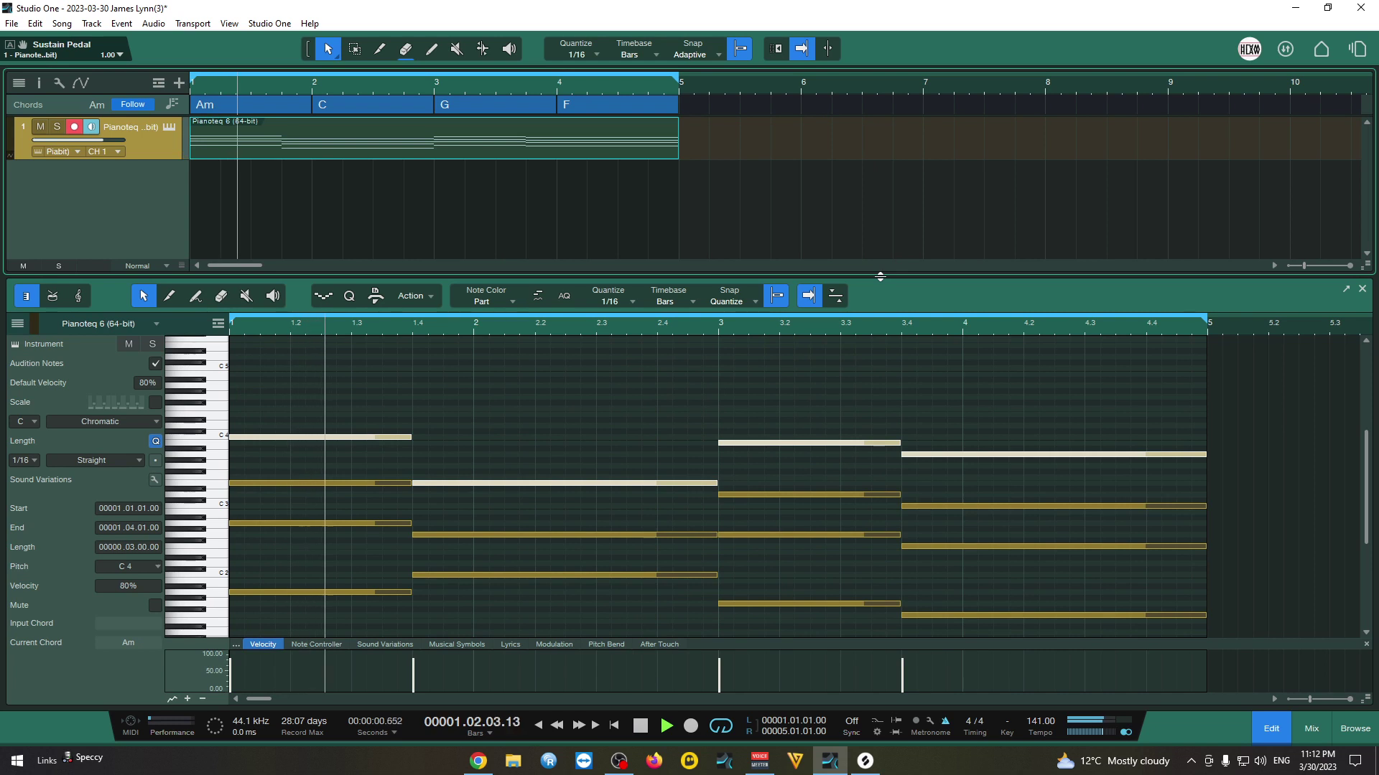
left_click_drag(883, 277, 882, 128)
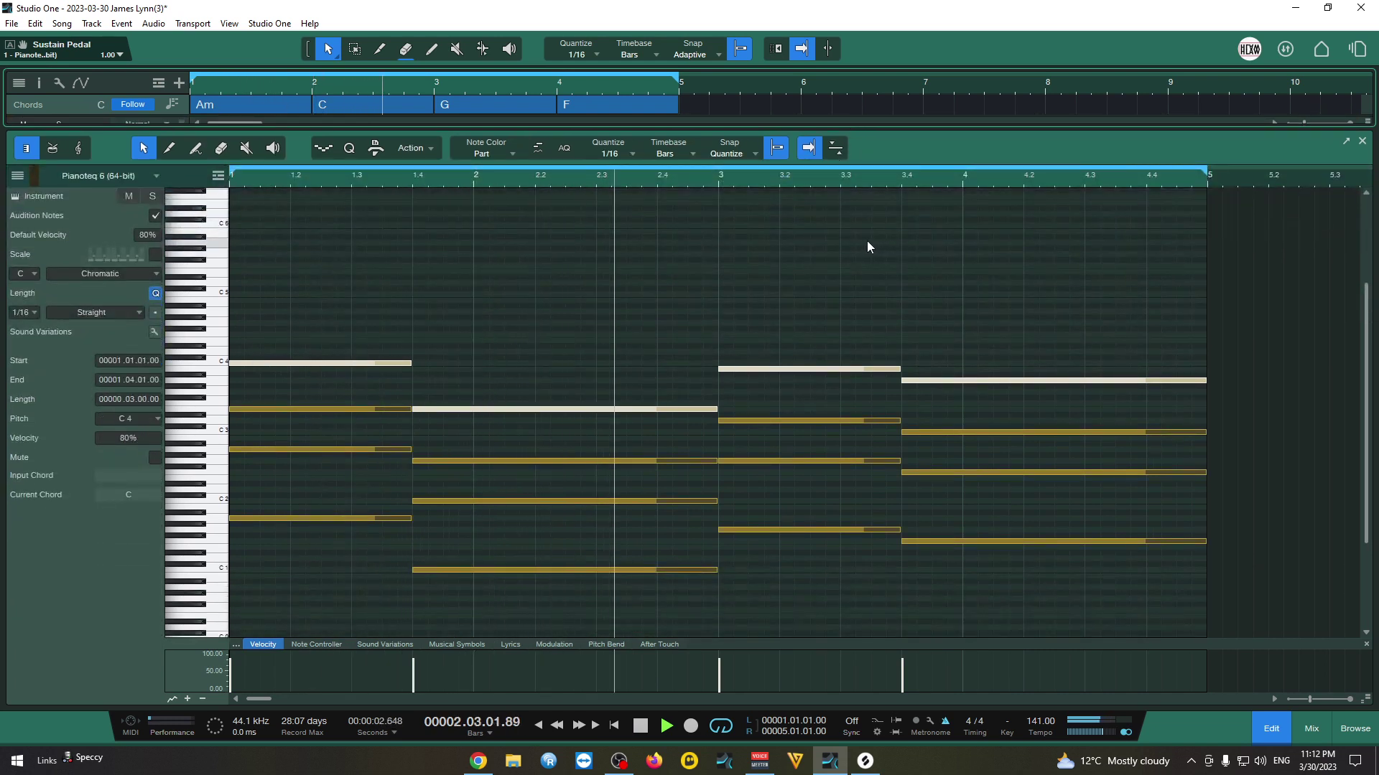
key("space")
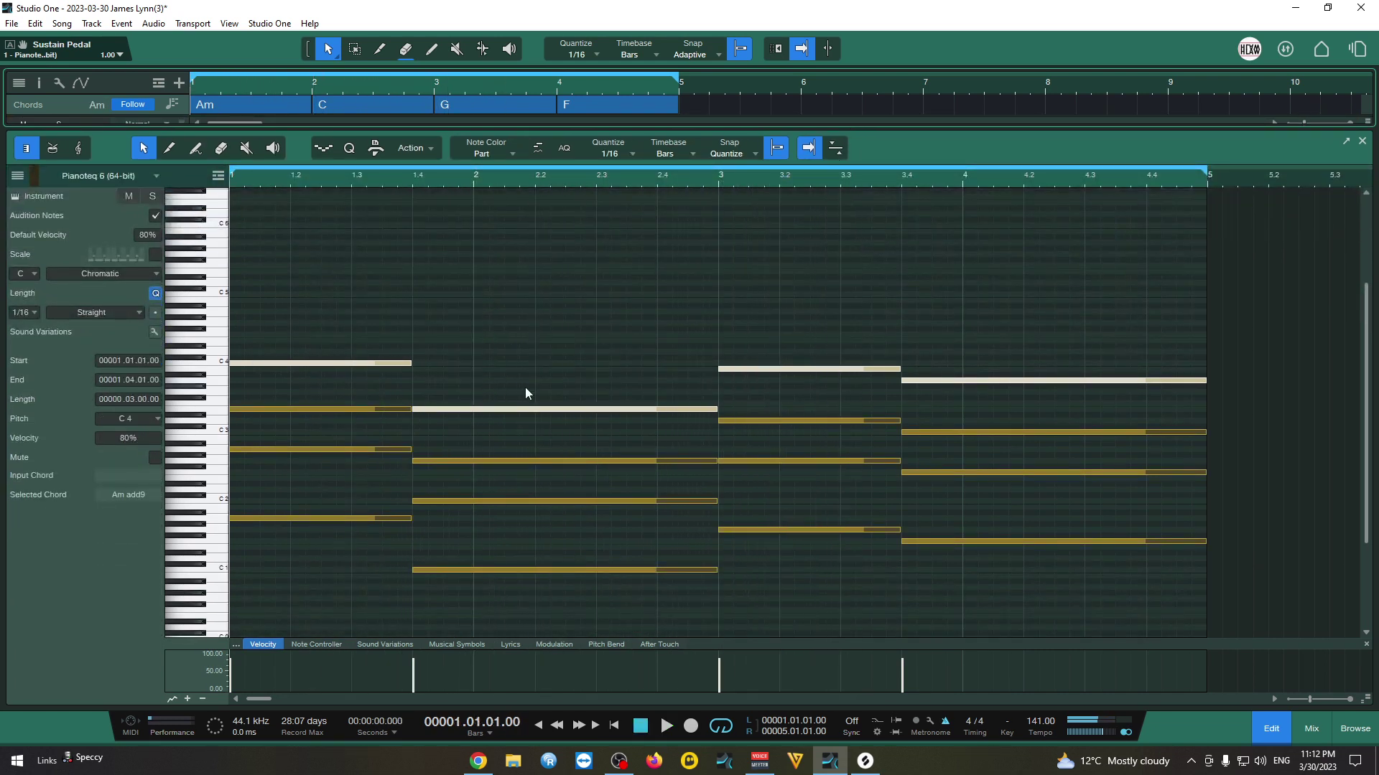
Raise bar 2's G2 note an octave to G3 and play the progression
left_click_drag(493, 435, 575, 482)
key("shift+Up")
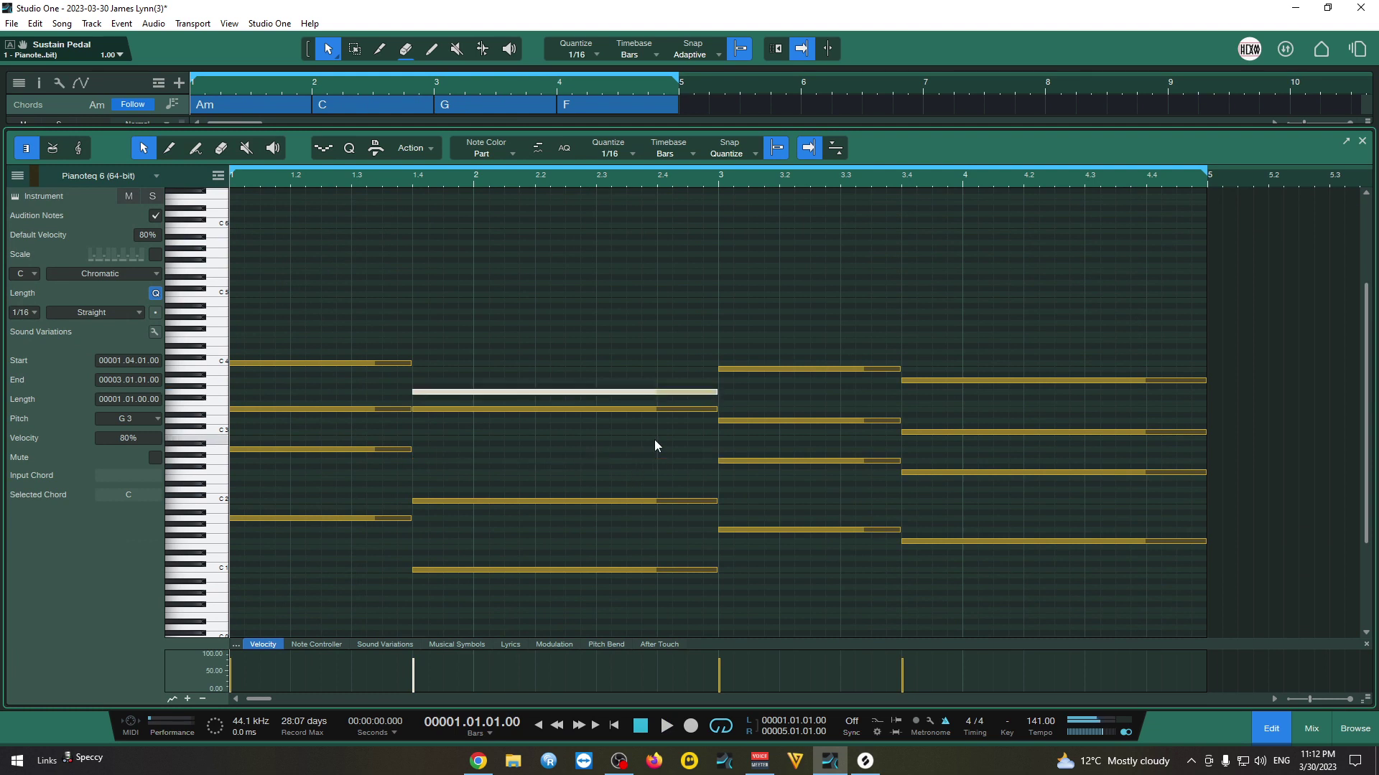
key("space")
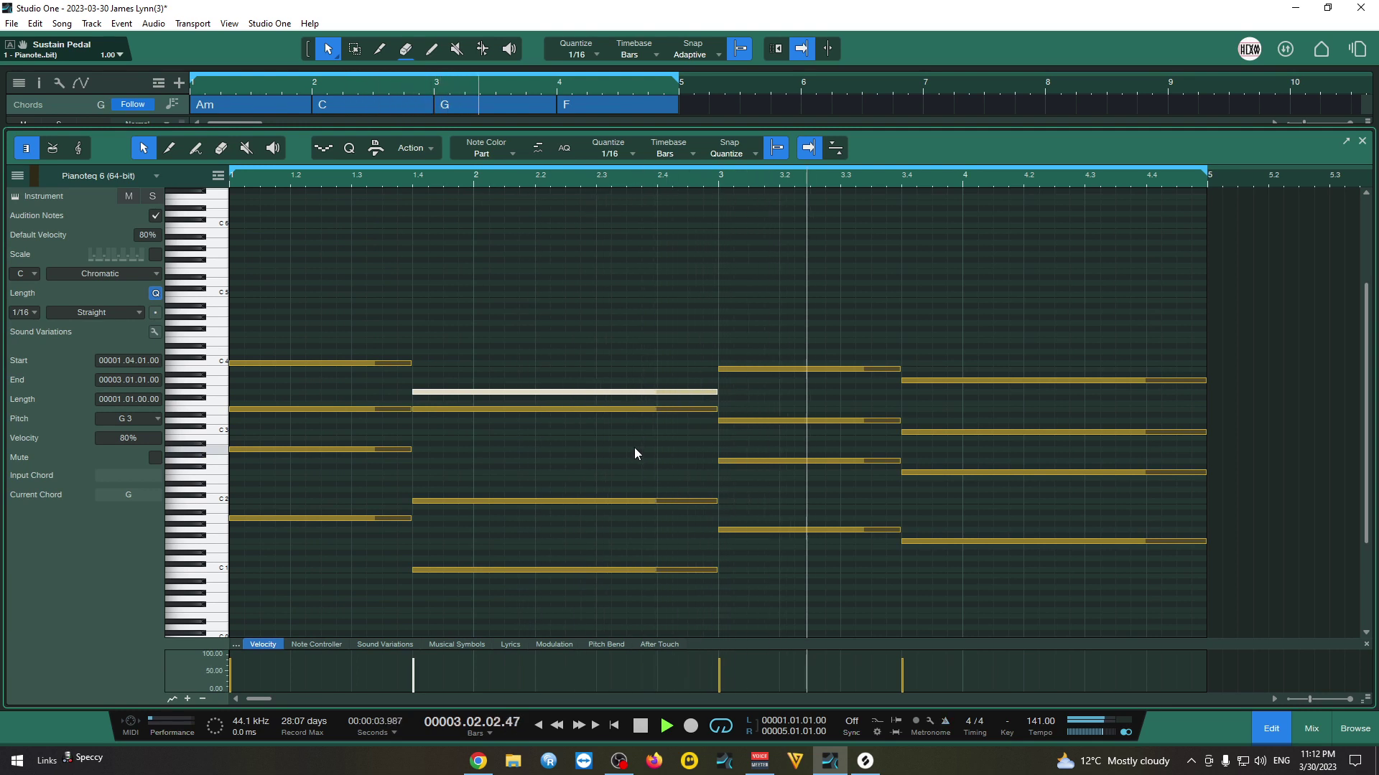
Replace Pianoteq with the Electra synth on the piano track
key("space")
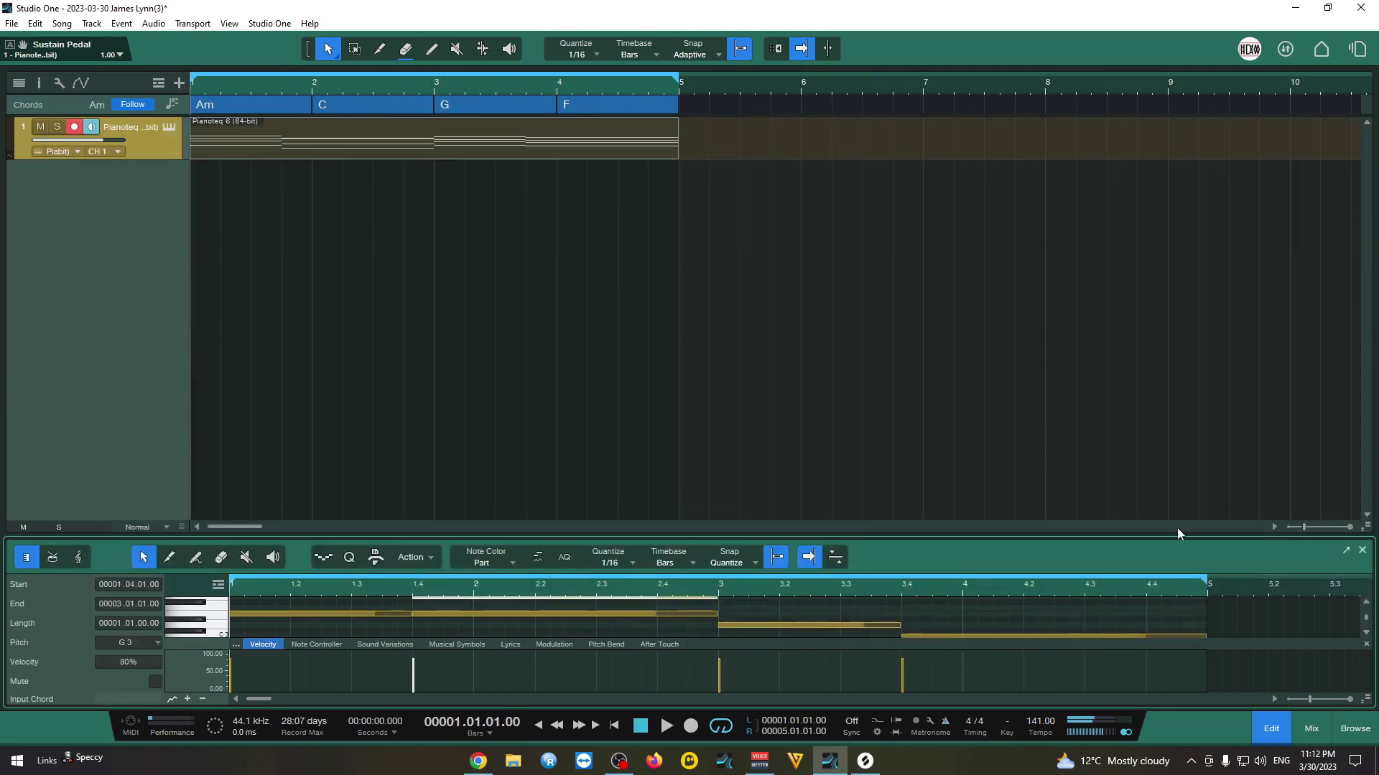
left_click(1355, 728)
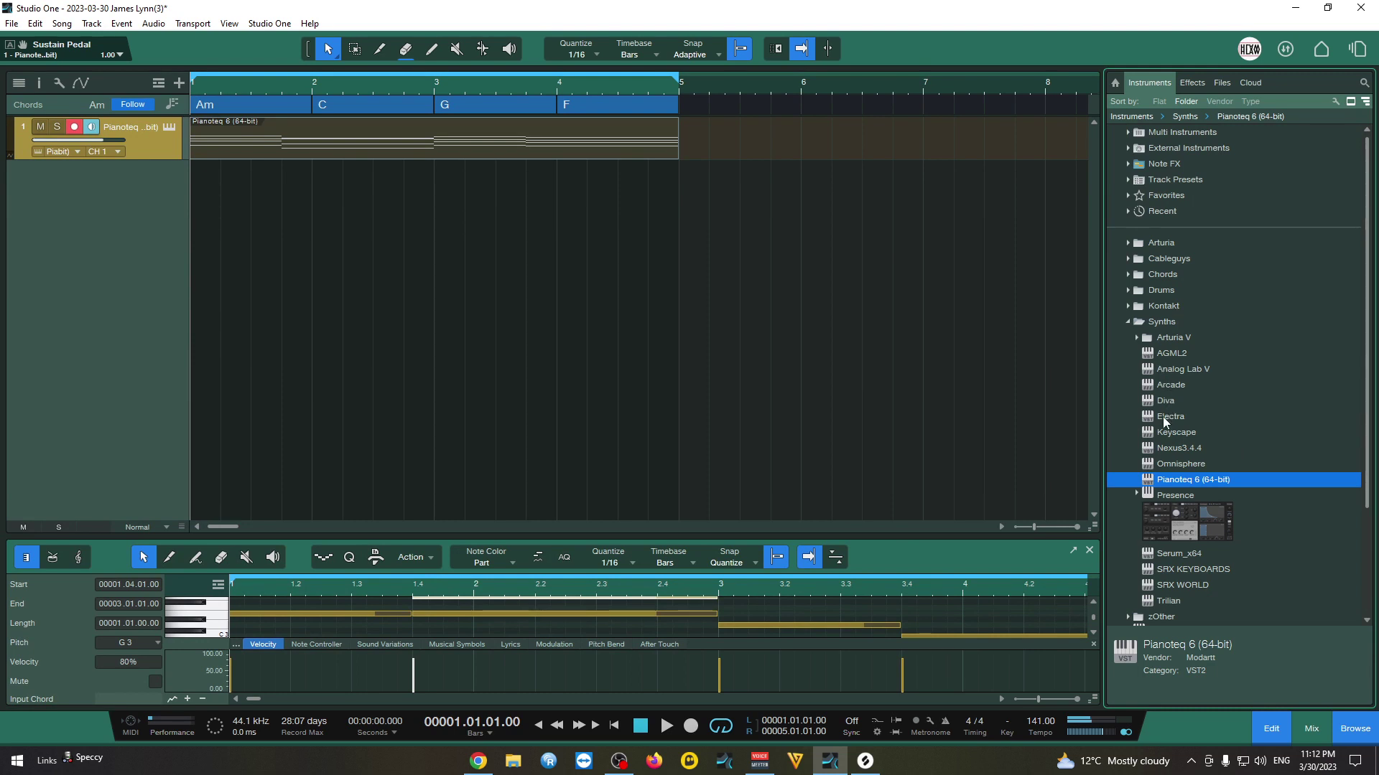
left_click_drag(1162, 417, 192, 180)
left_click(678, 381)
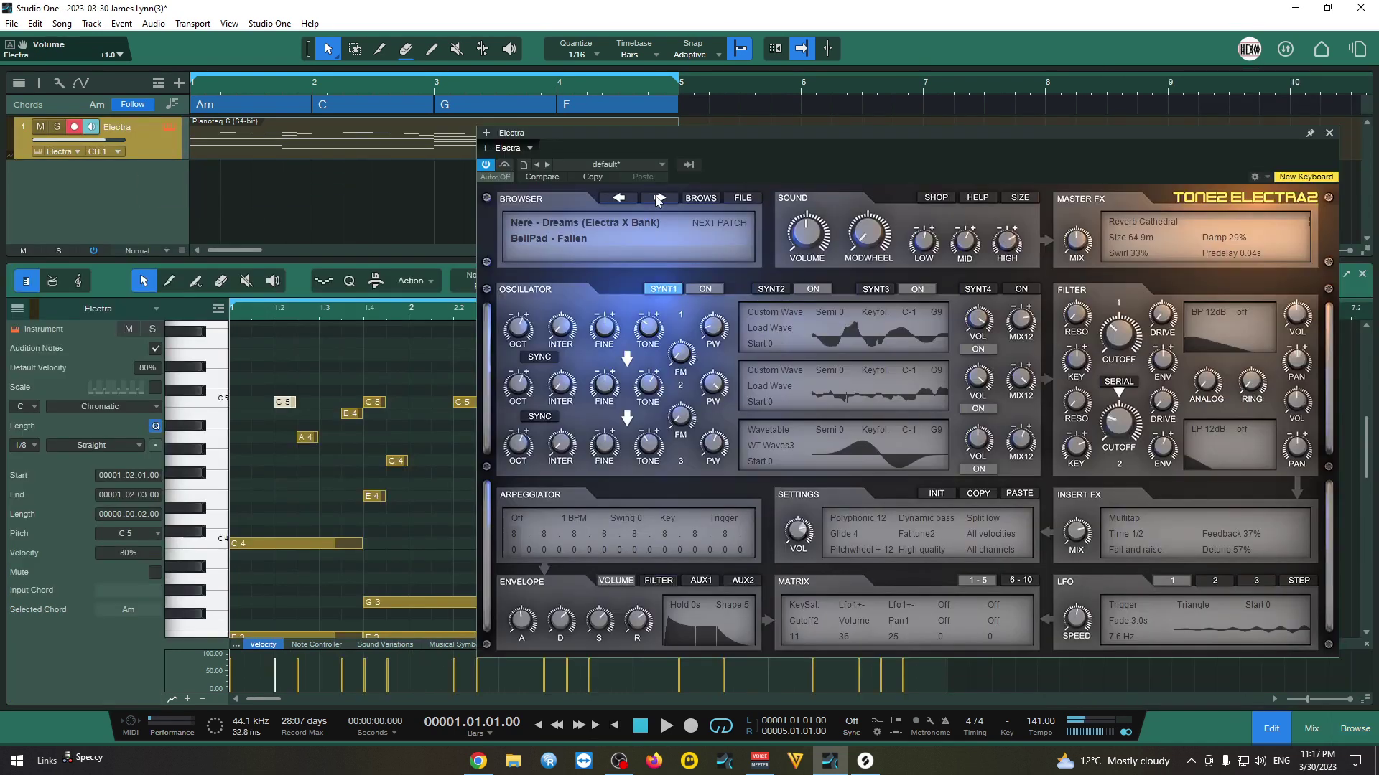
Step through Electra's BellPad patches to BellPad - VoiceColor and play the song
left_click(659, 198)
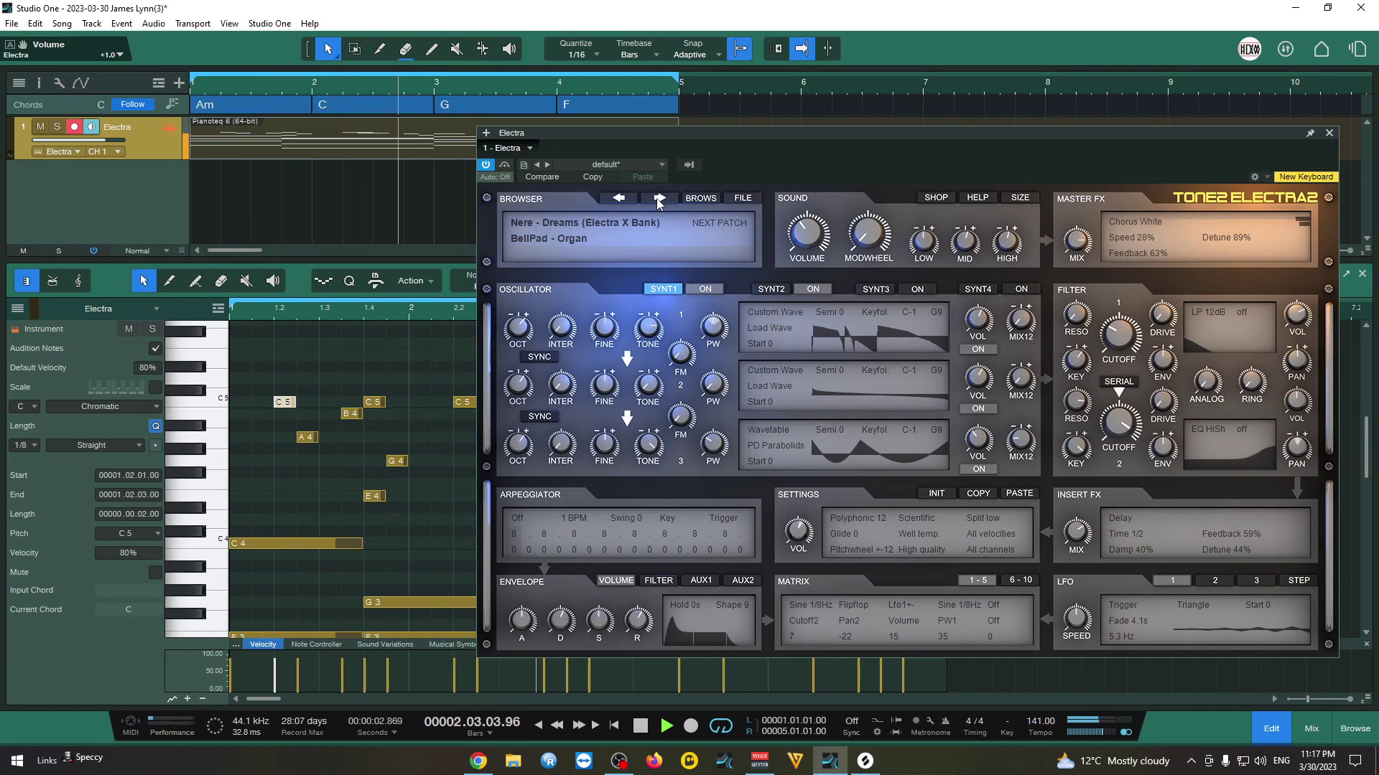
left_click(659, 199)
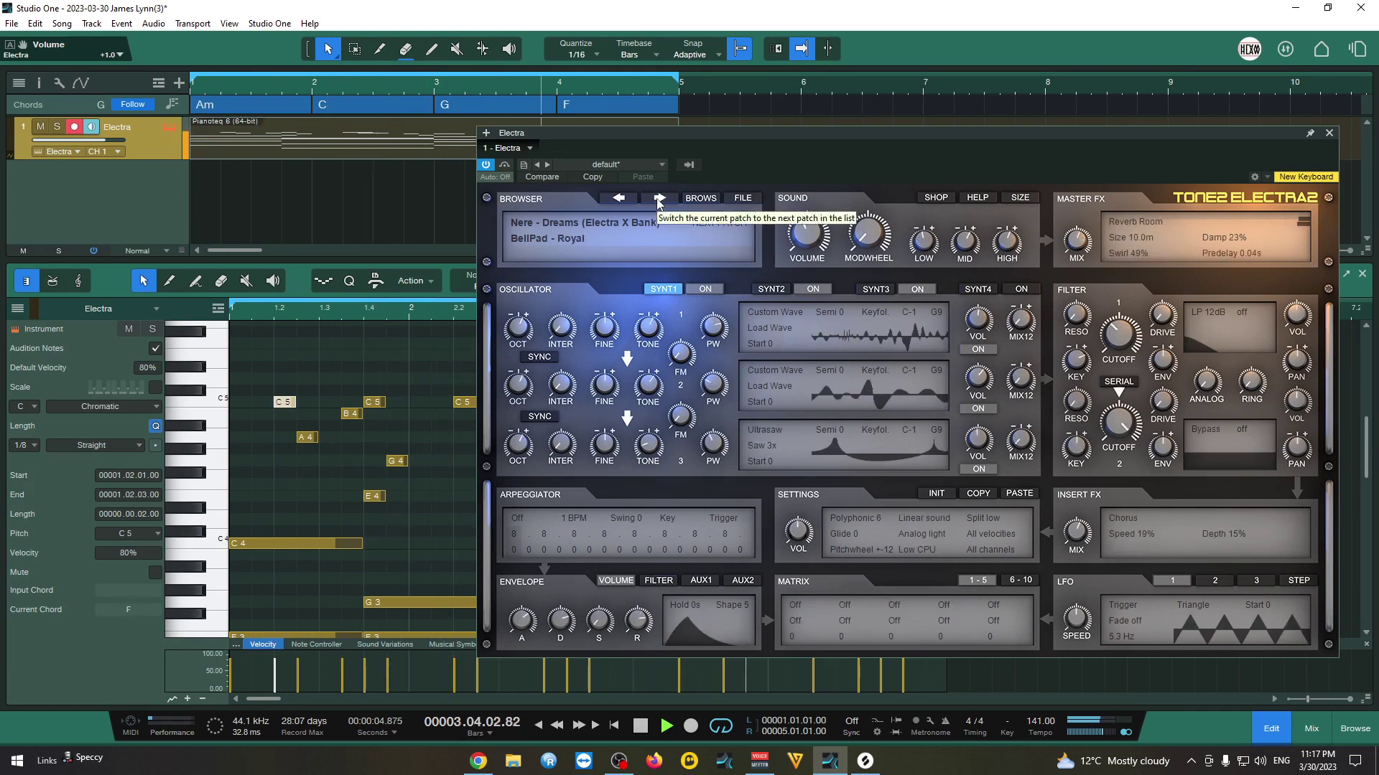
left_click(658, 201)
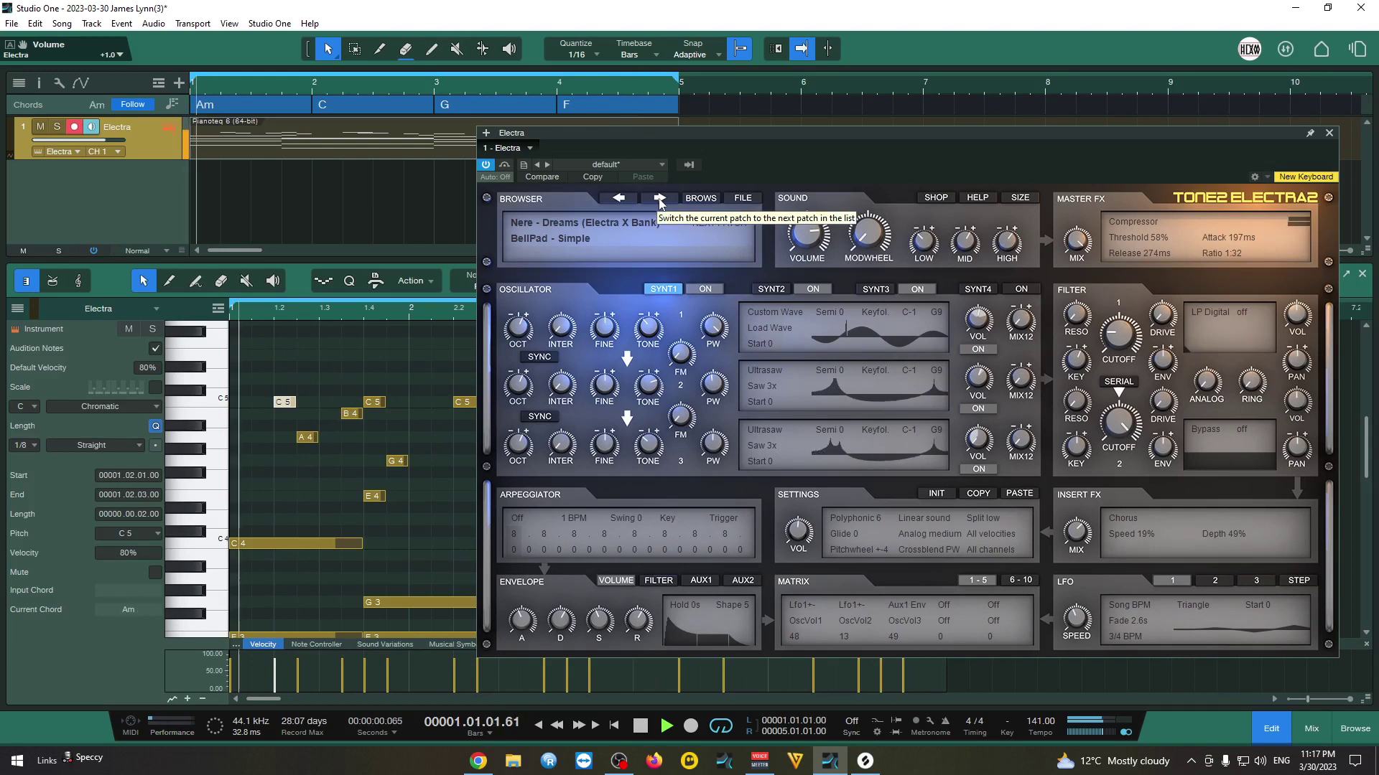
left_click(660, 200)
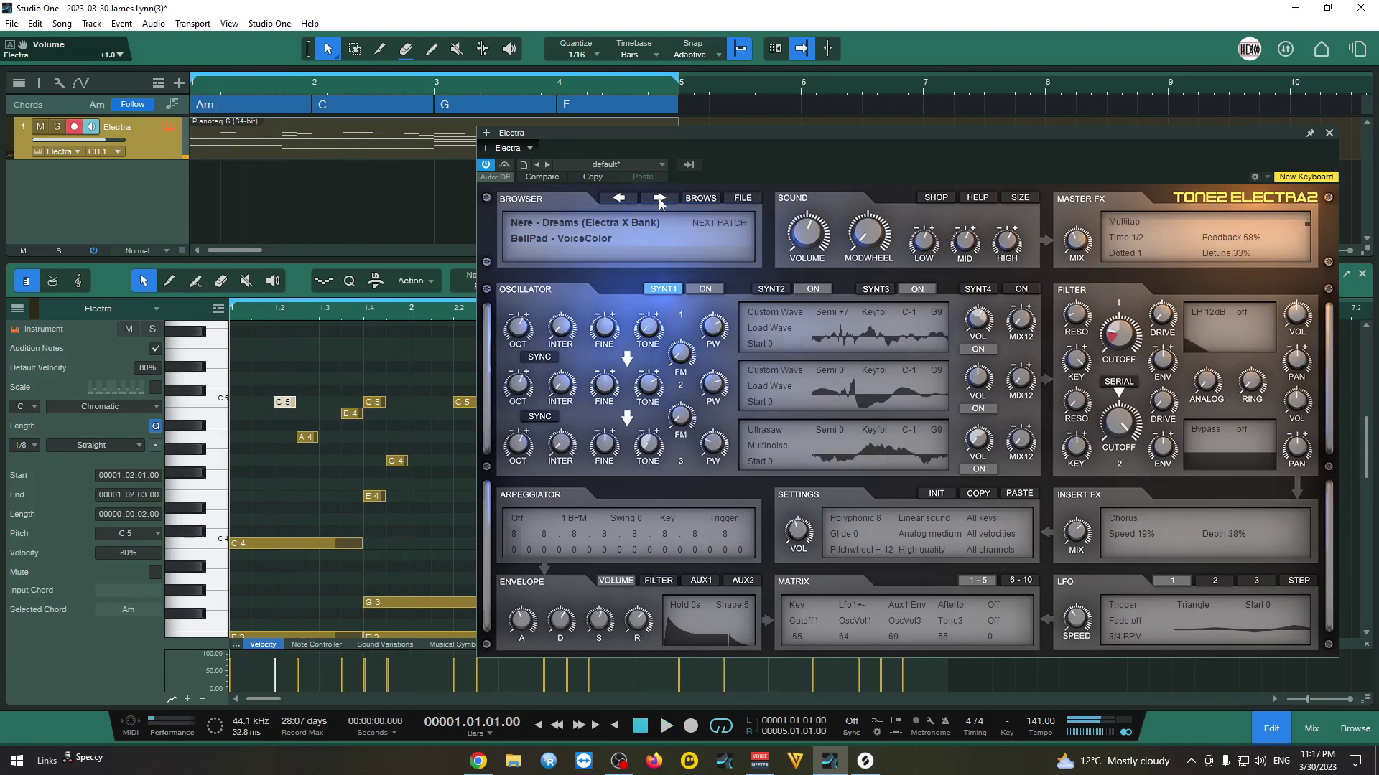
key("space")
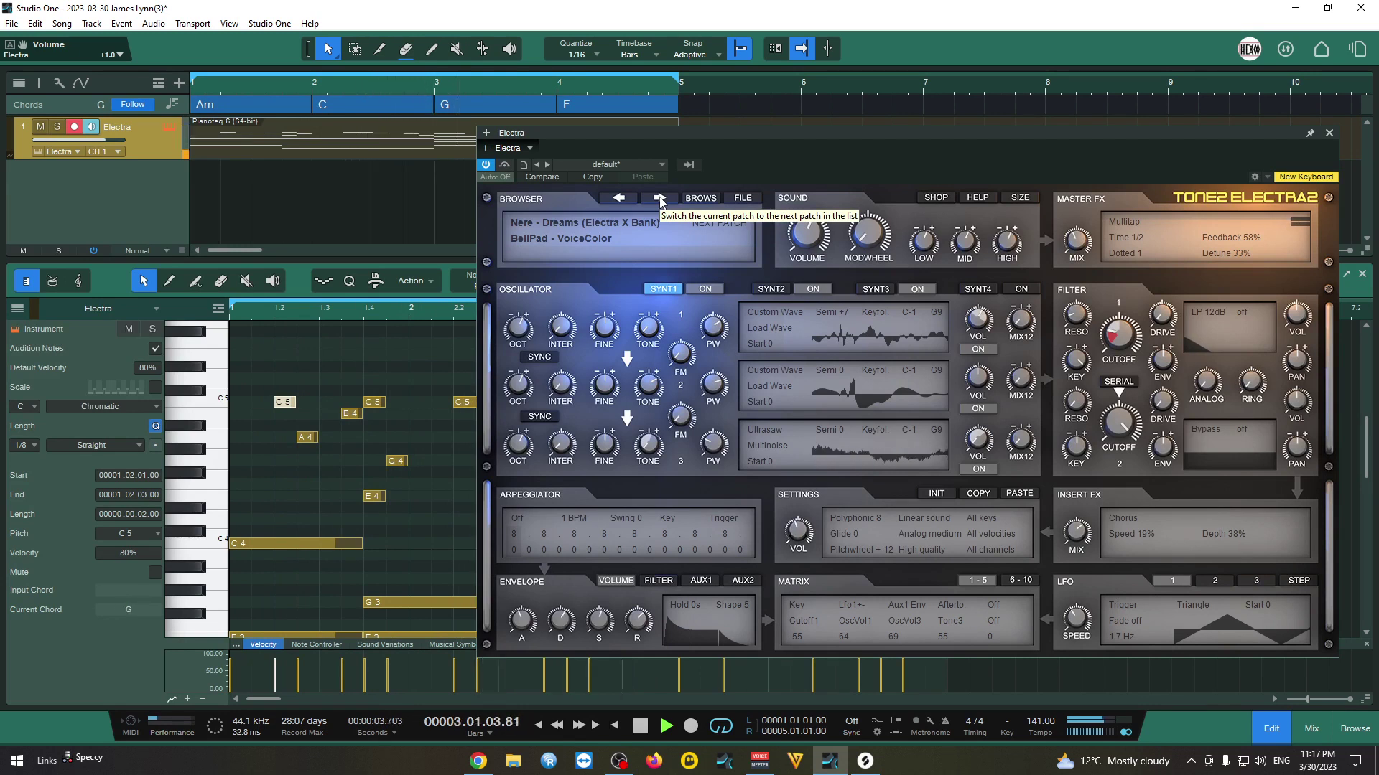
Close Electra and expand the Drums folder in the instrument browser
left_click(1329, 133)
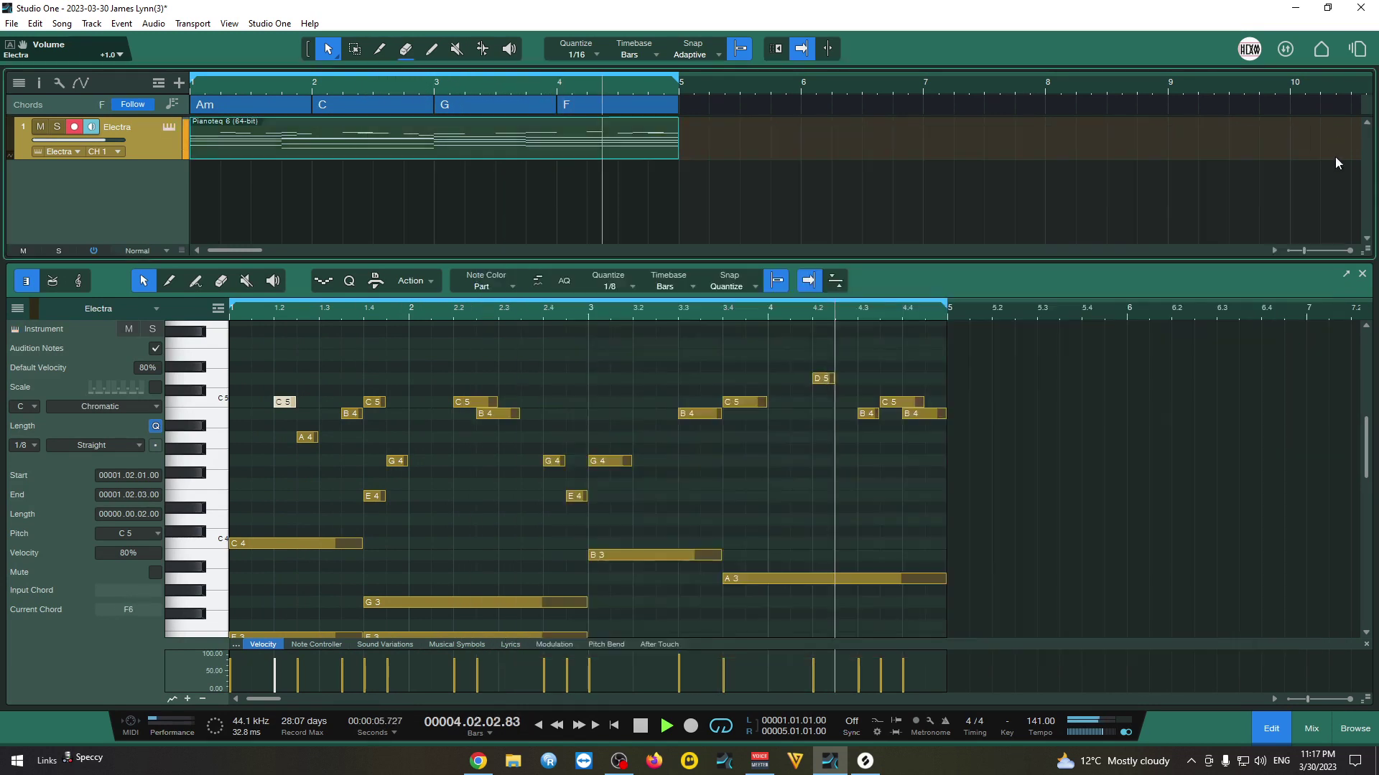
left_click(1355, 728)
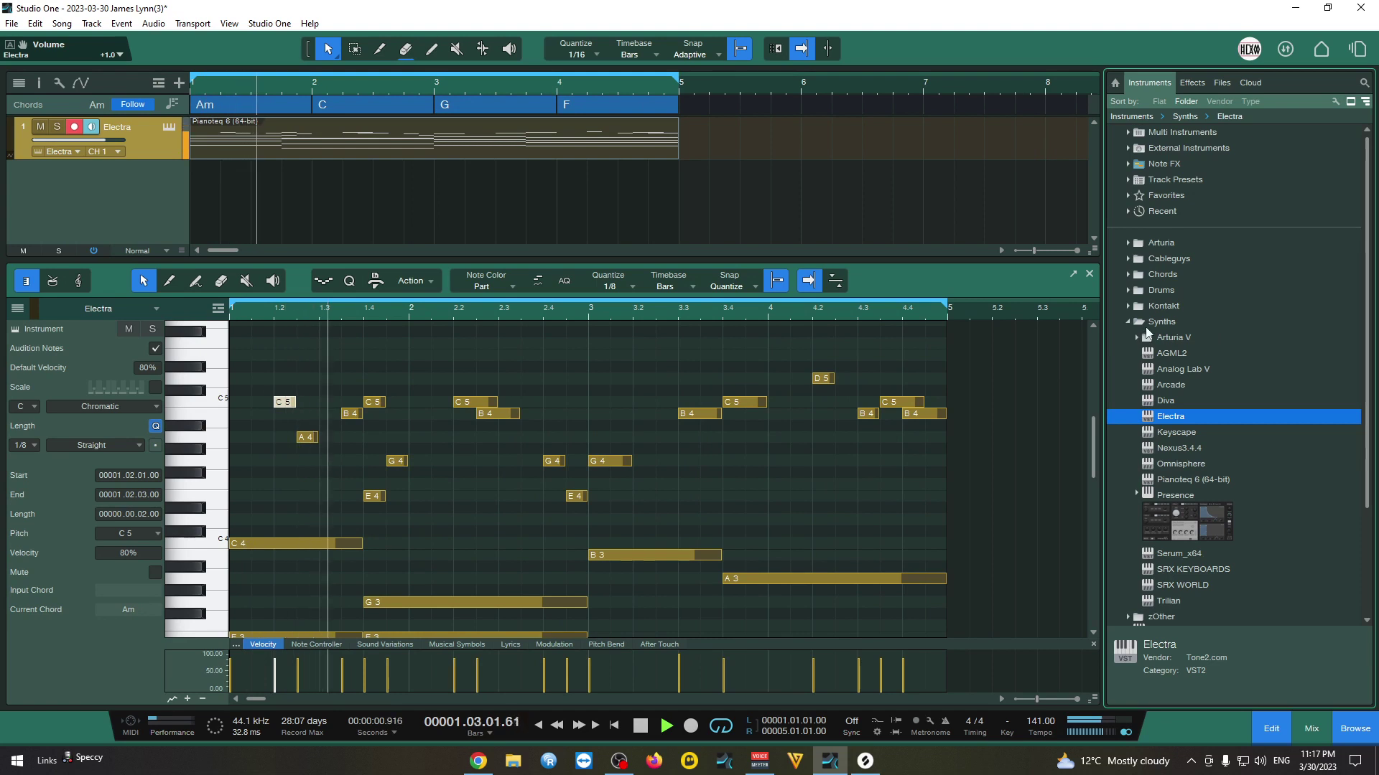
left_click(1146, 323)
left_click(1166, 290)
key("space")
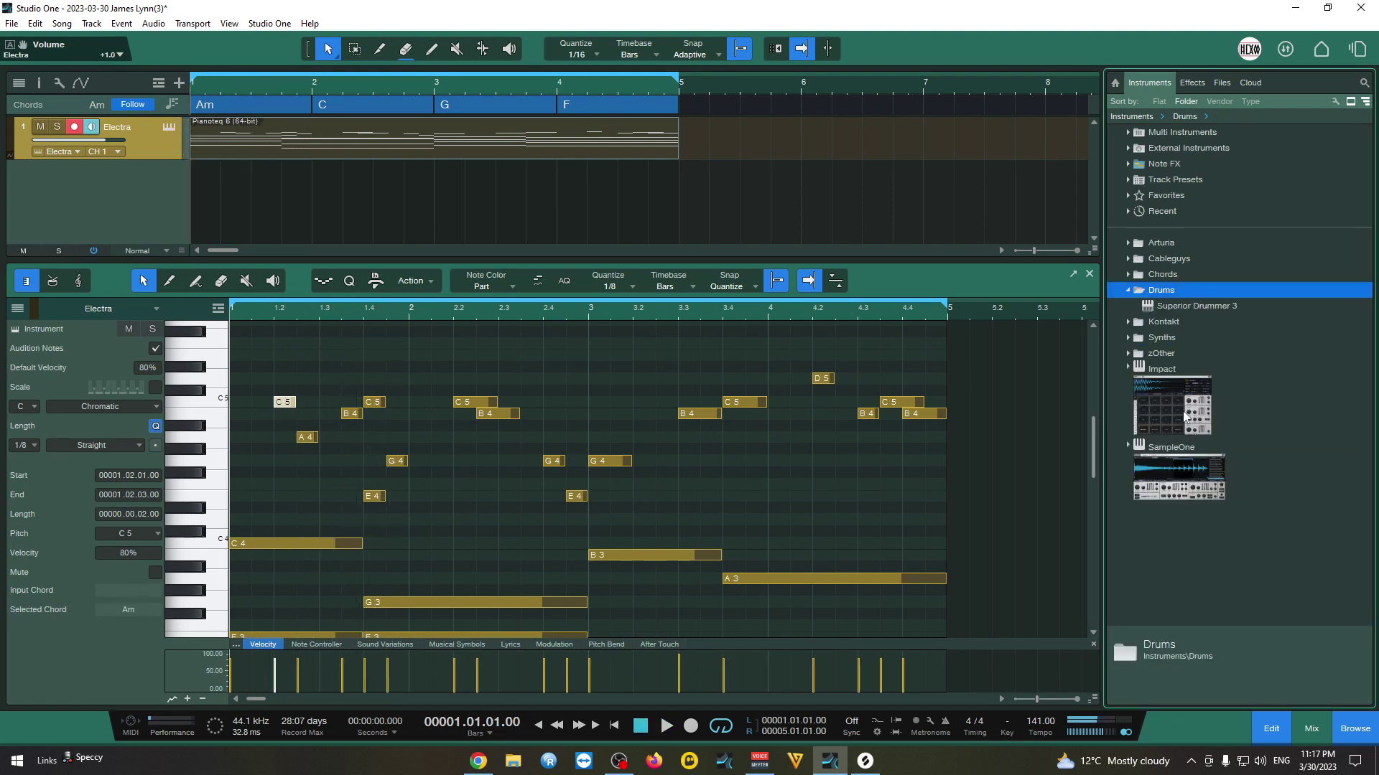
Add an Impact drum track with a clap and hi-hat pattern and audition it at 147 BPM
left_click_drag(1186, 417, 96, 195)
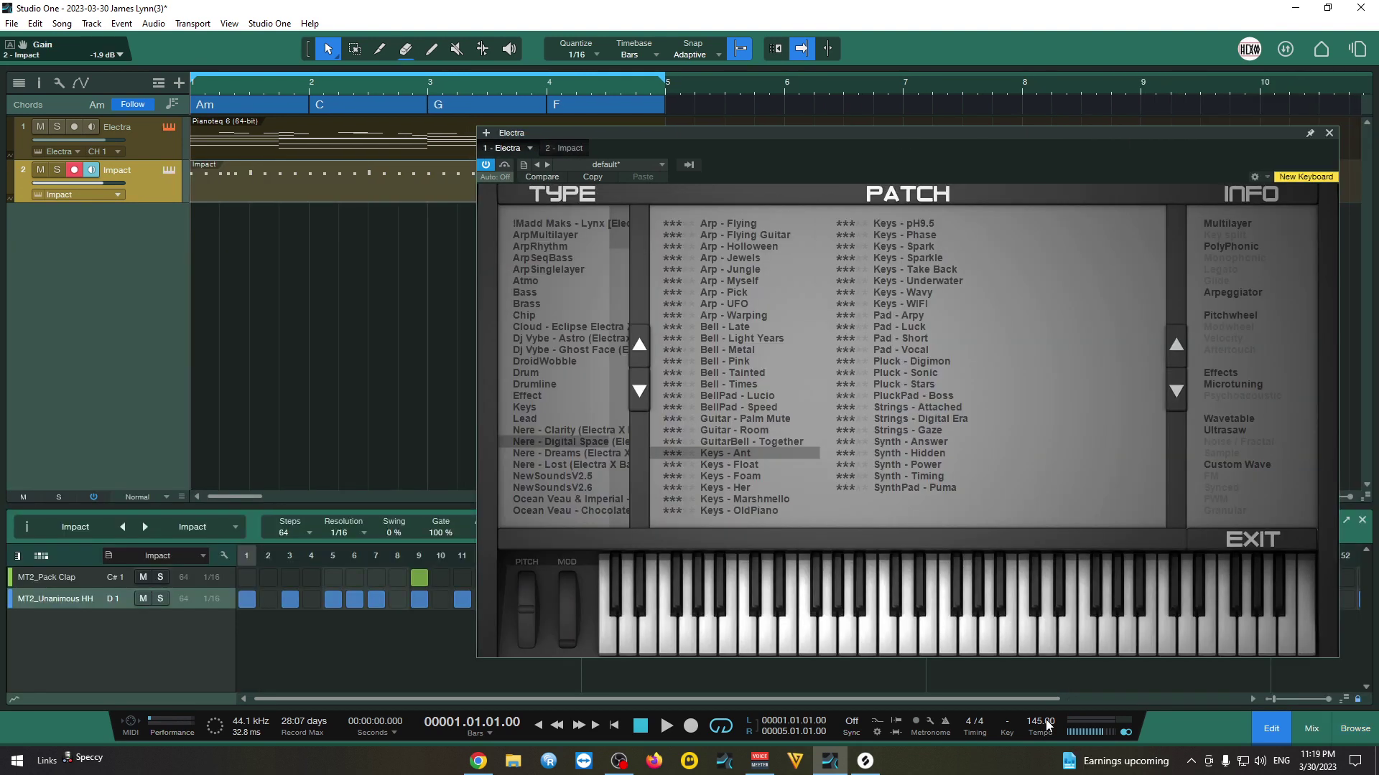
scroll(1047, 725, "up", 2)
key("space")
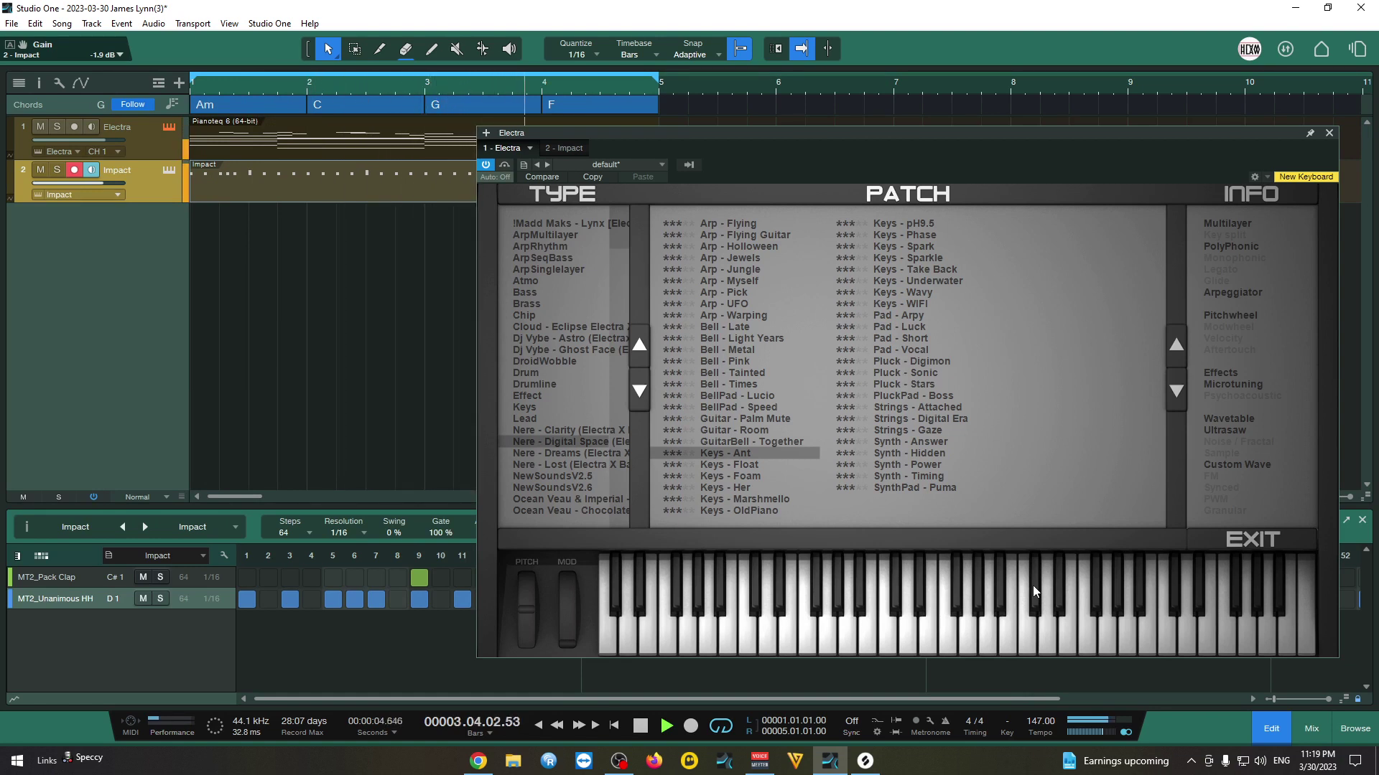
key("space")
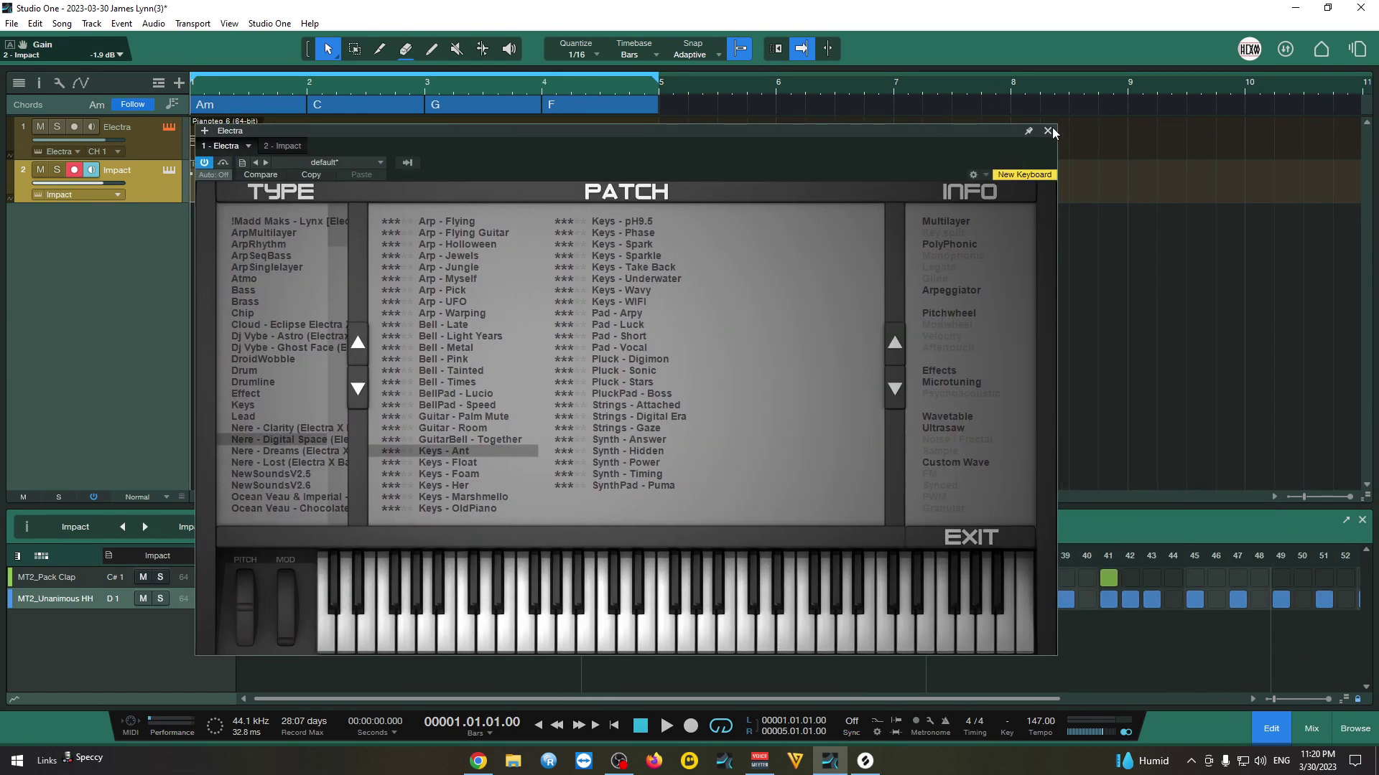
left_click(1048, 130)
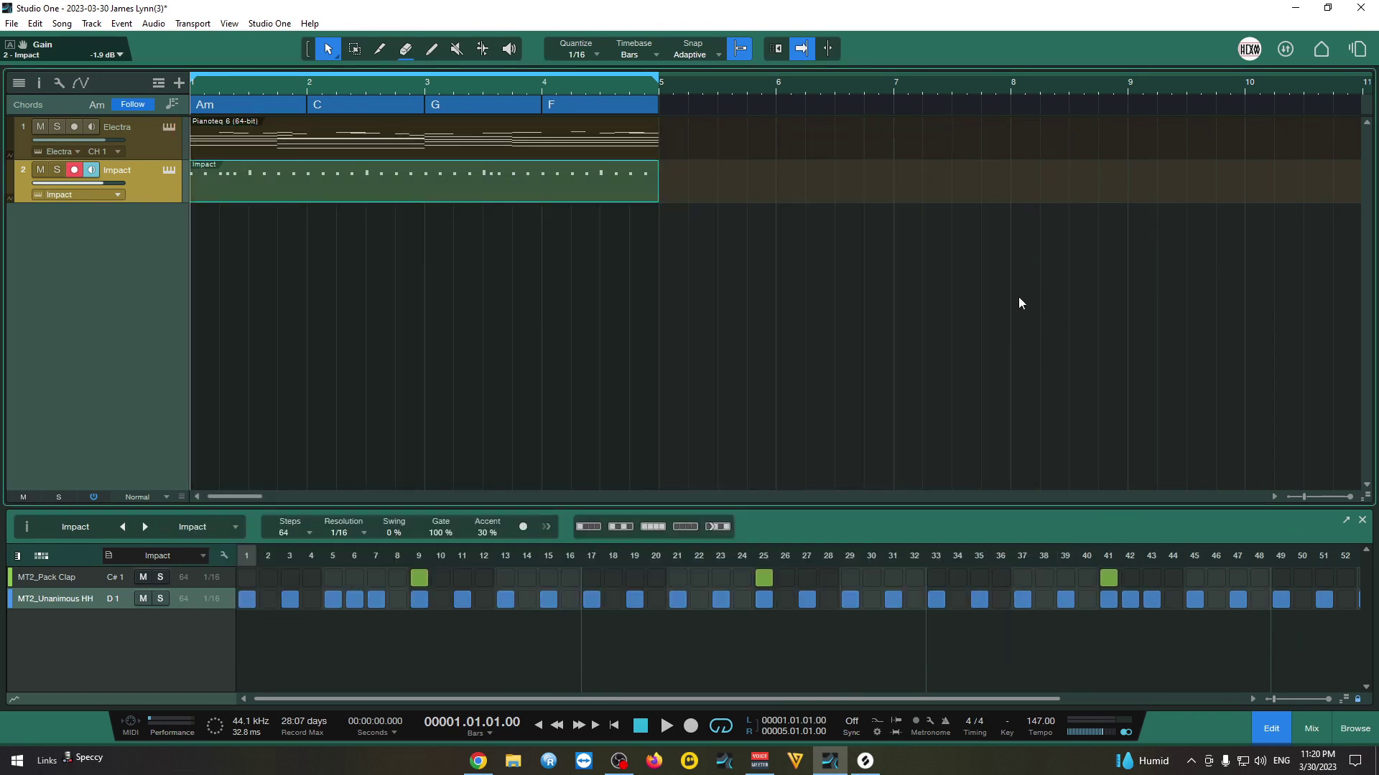
Ask ChatGPT for an R&B chord progression, then for a version using 7ths and 9ths
left_click(478, 761)
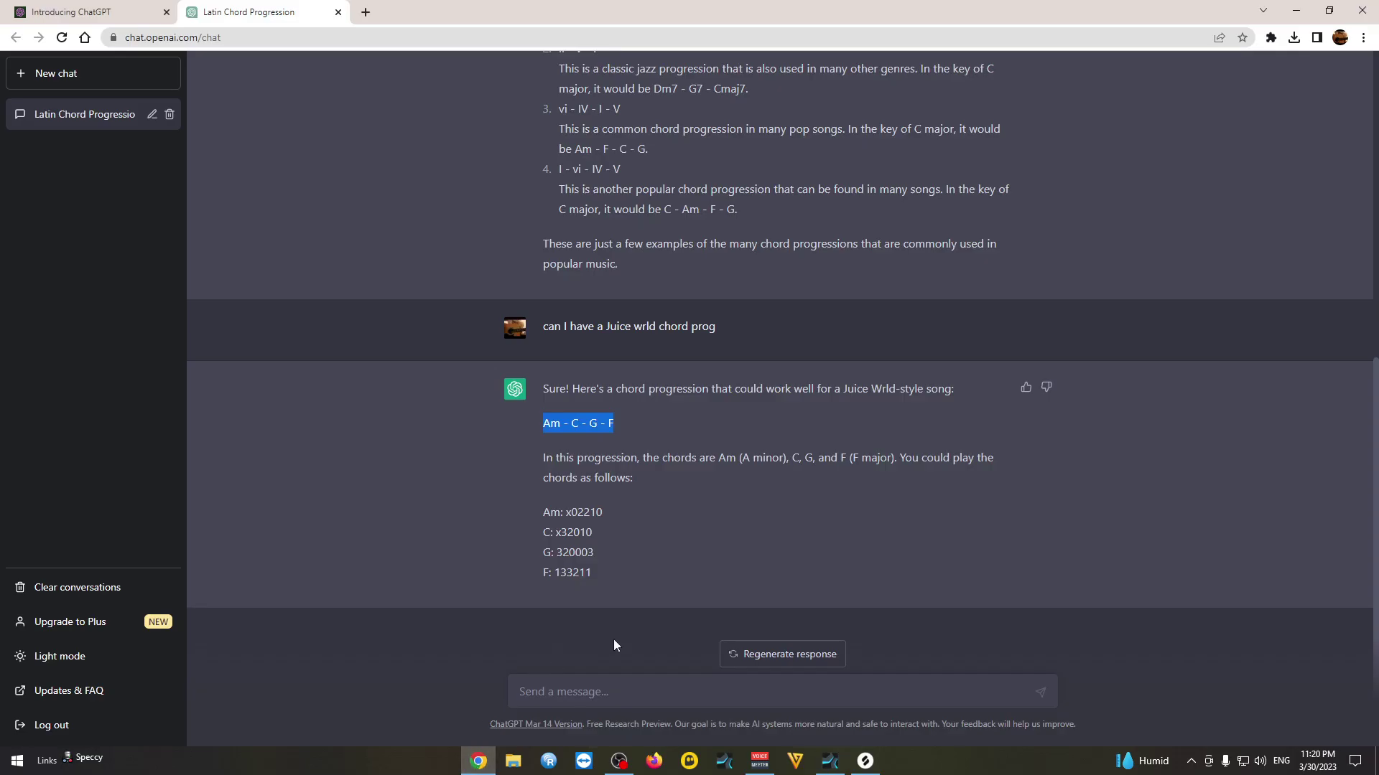
left_click(644, 695)
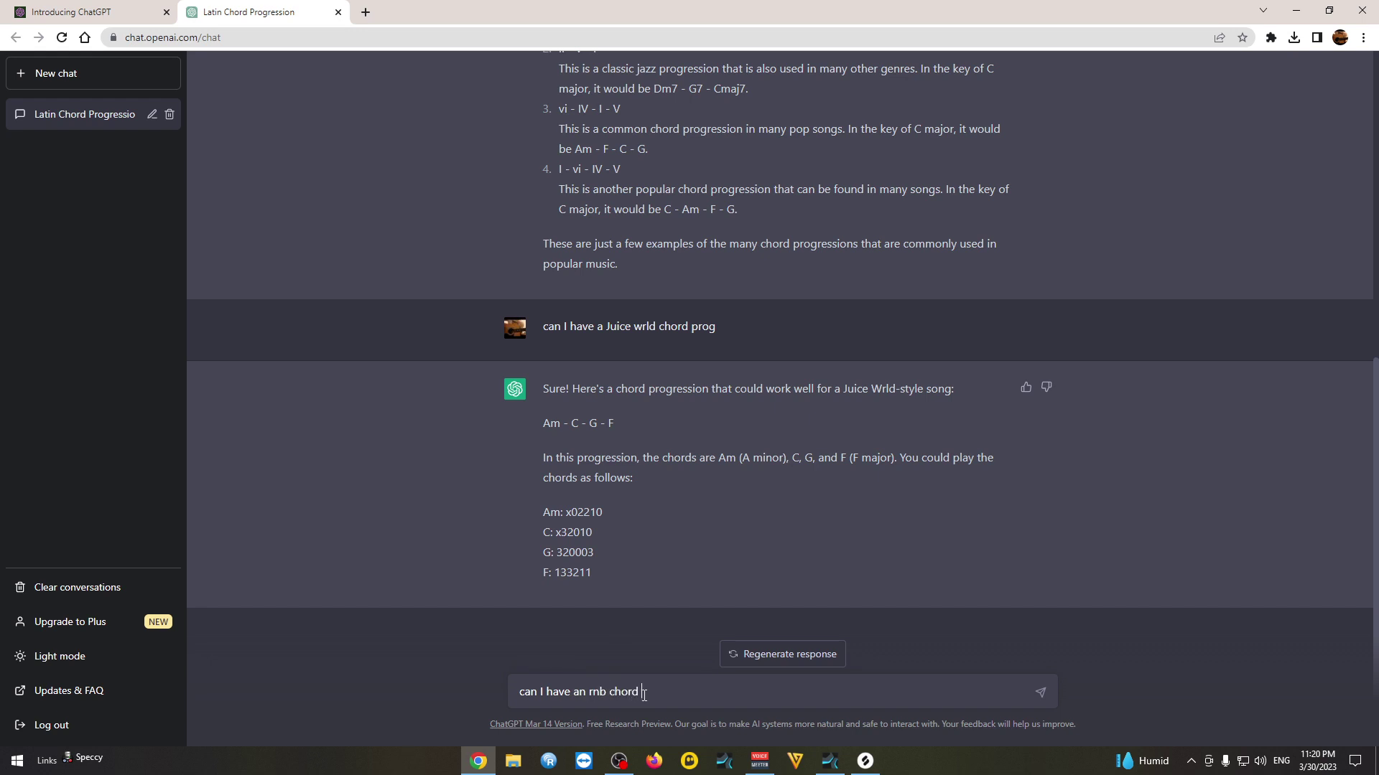
key("Return")
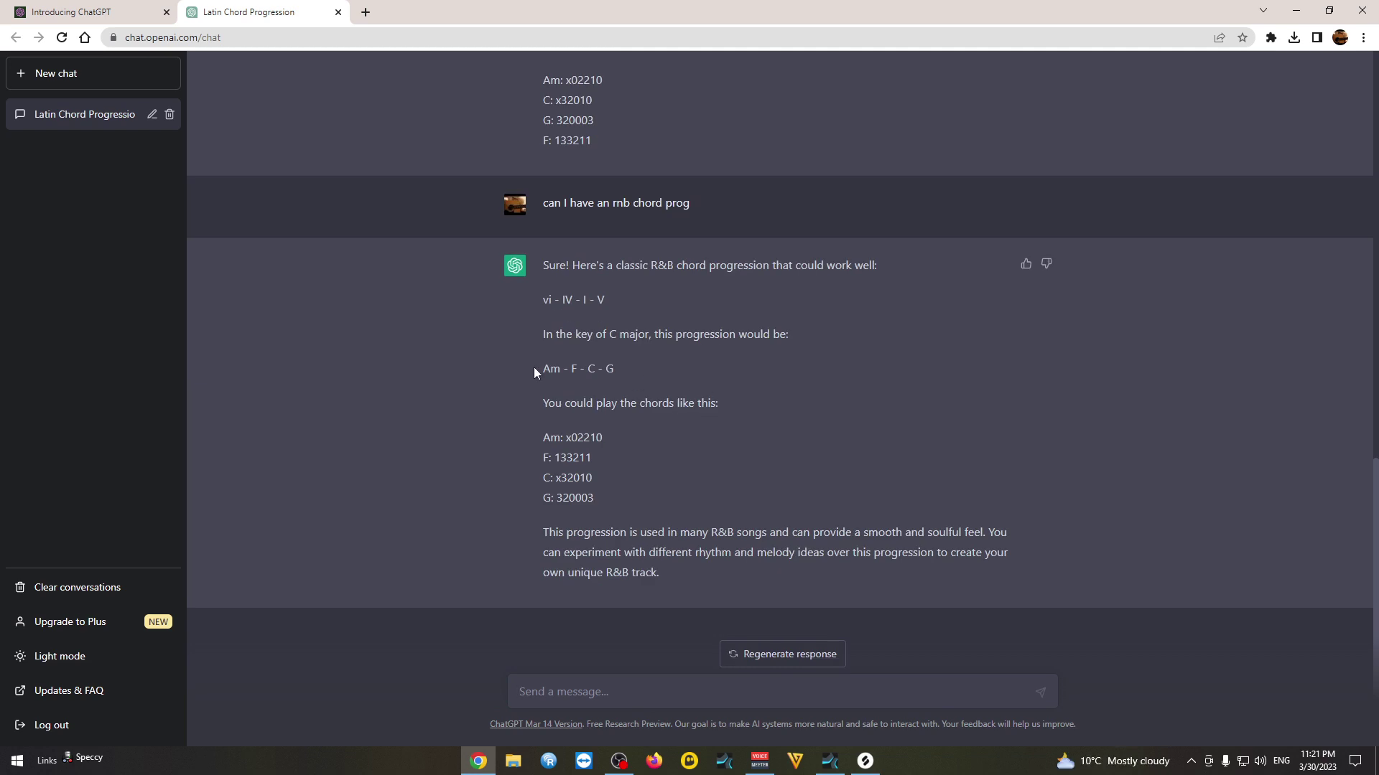
left_click_drag(532, 367, 704, 372)
left_click(640, 384)
key("Return")
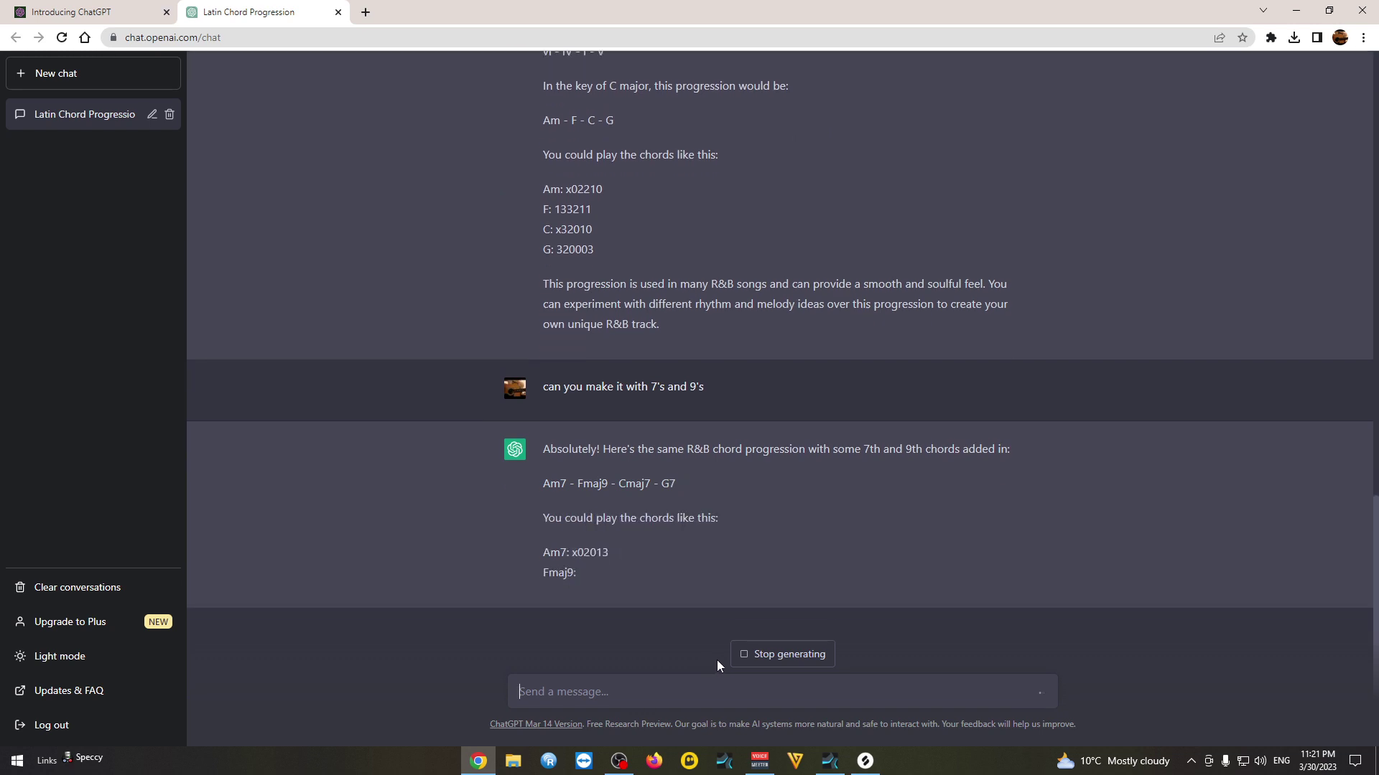
left_click(761, 654)
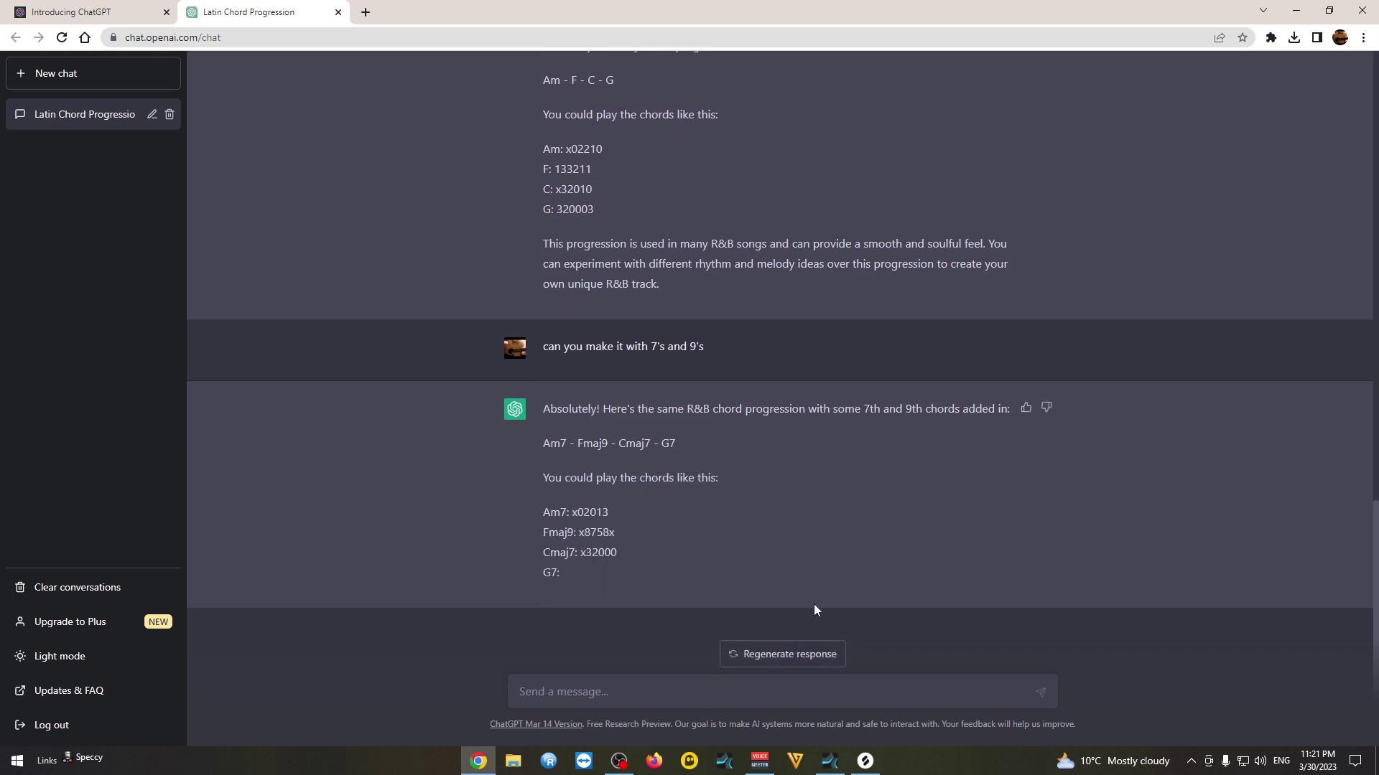
Create a new song from the Studio One start page
left_click(829, 760)
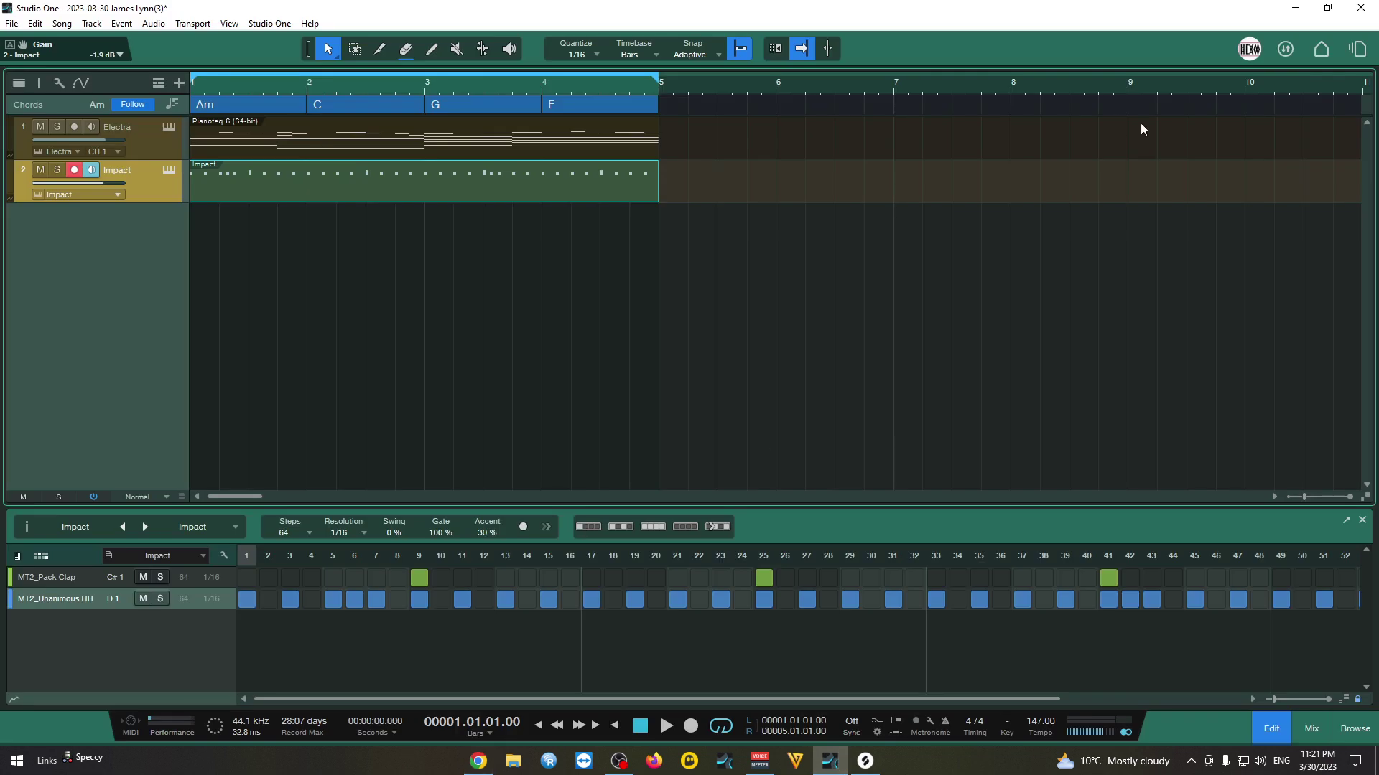
left_click(1321, 49)
left_click(306, 146)
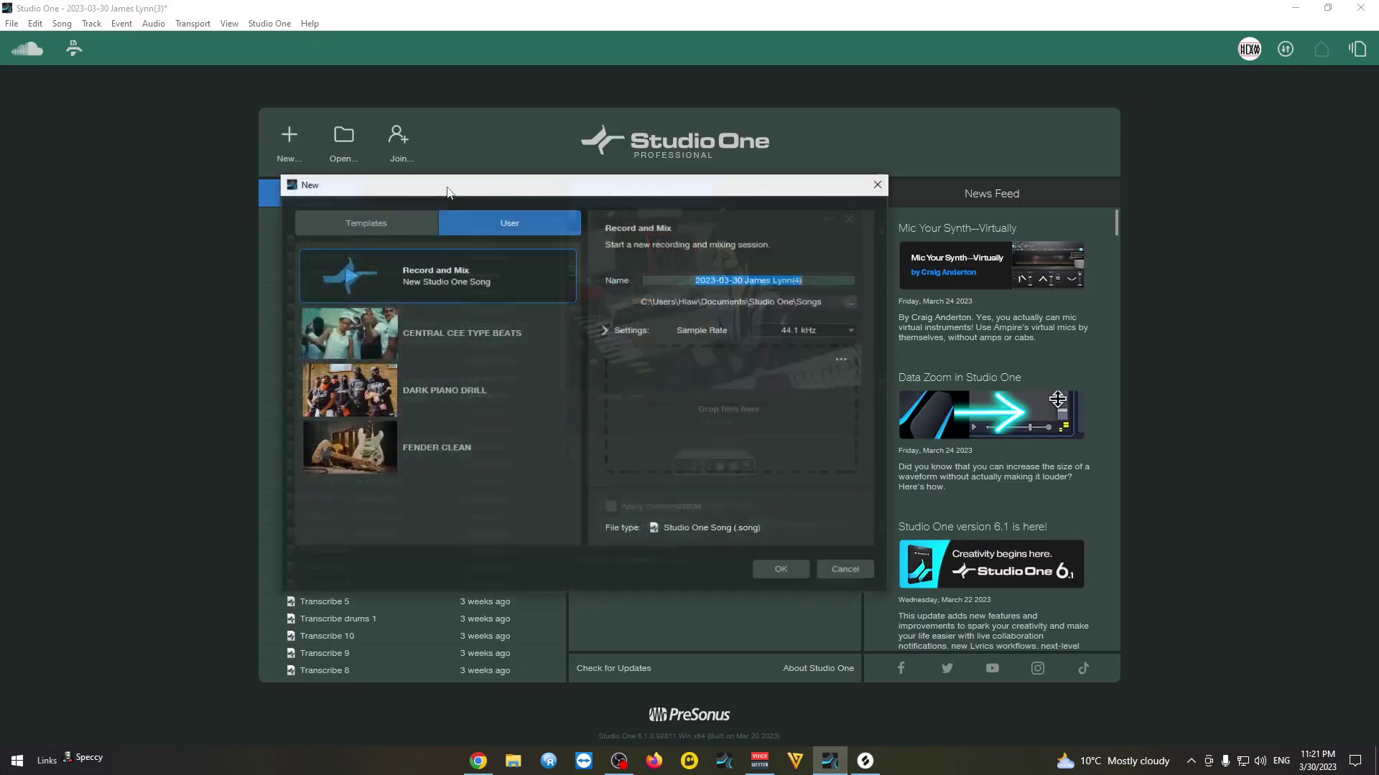
key("Return")
Change the first chord on the chord track to Am7
left_click(478, 760)
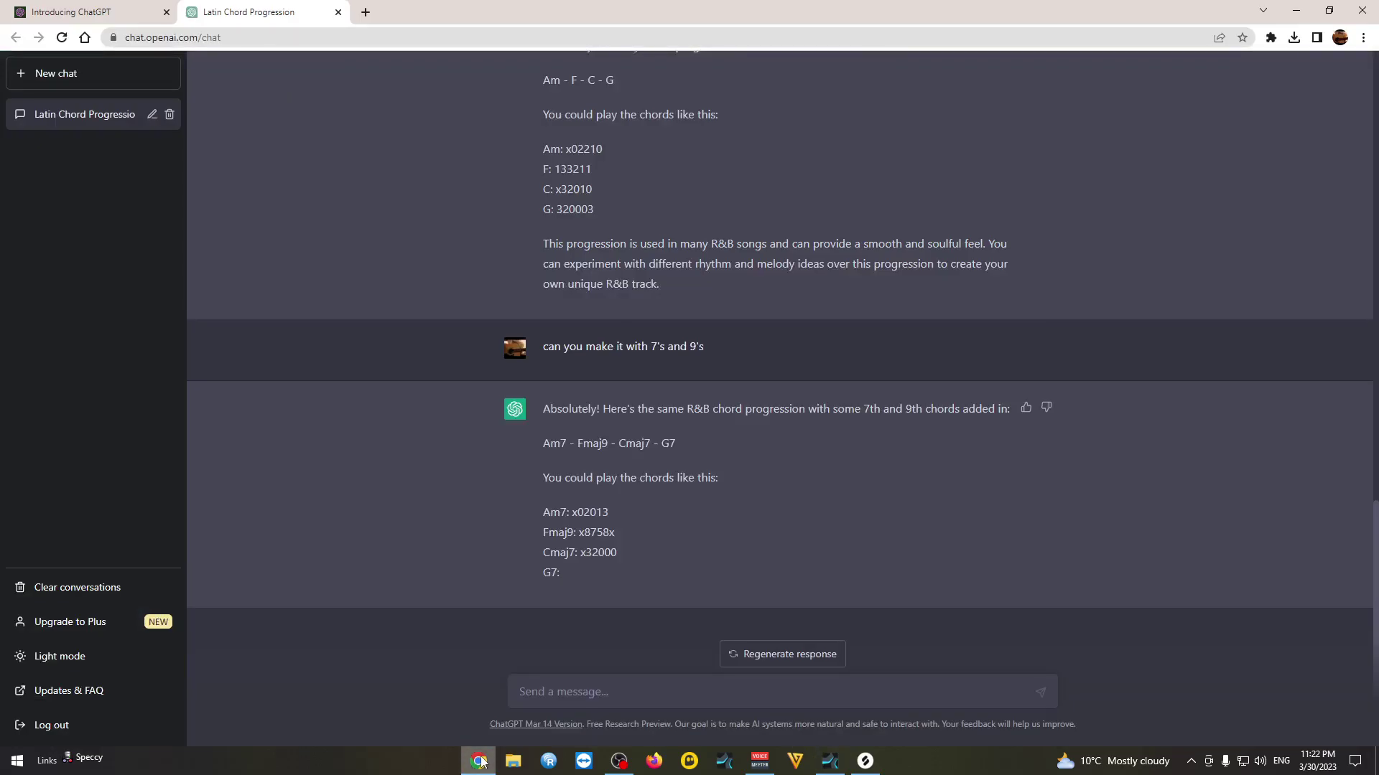
left_click(478, 760)
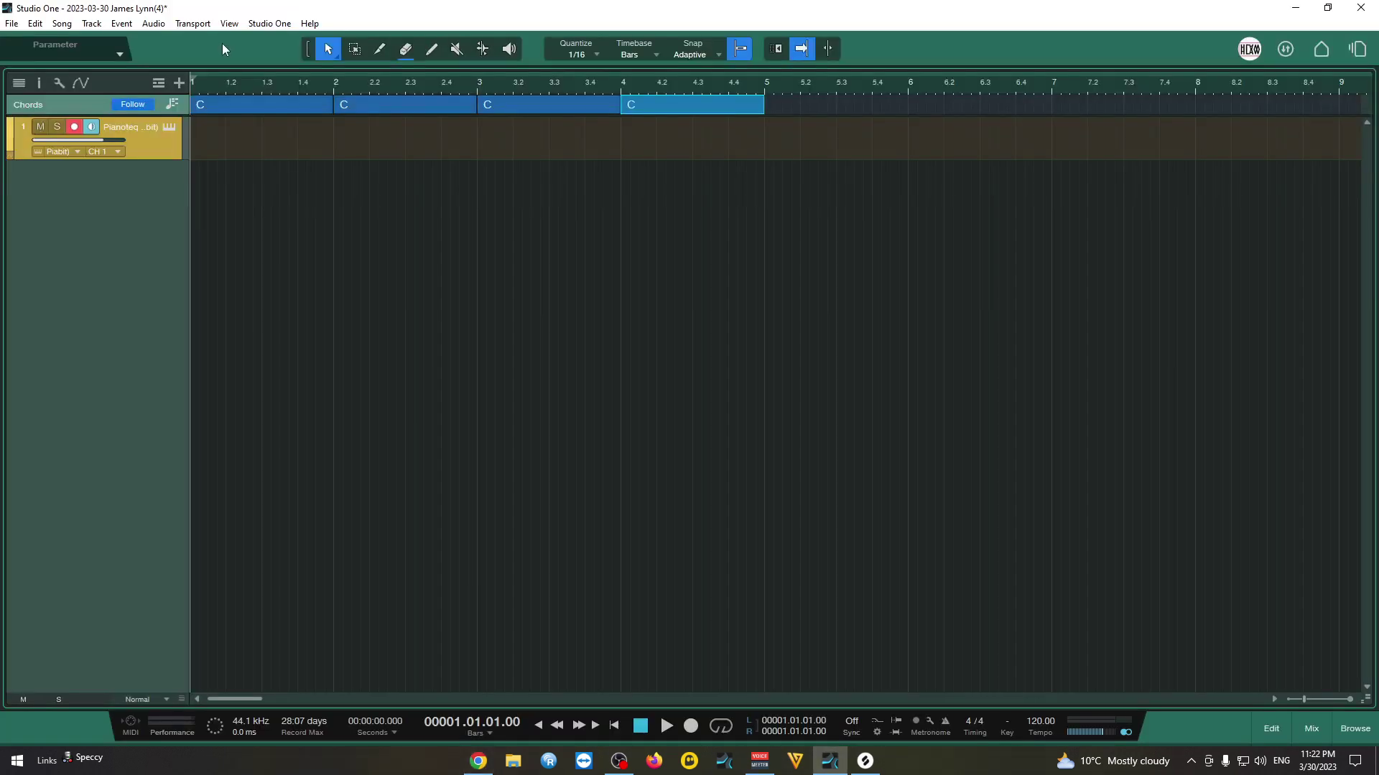
left_click(219, 101)
double_click(222, 105)
left_click(707, 324)
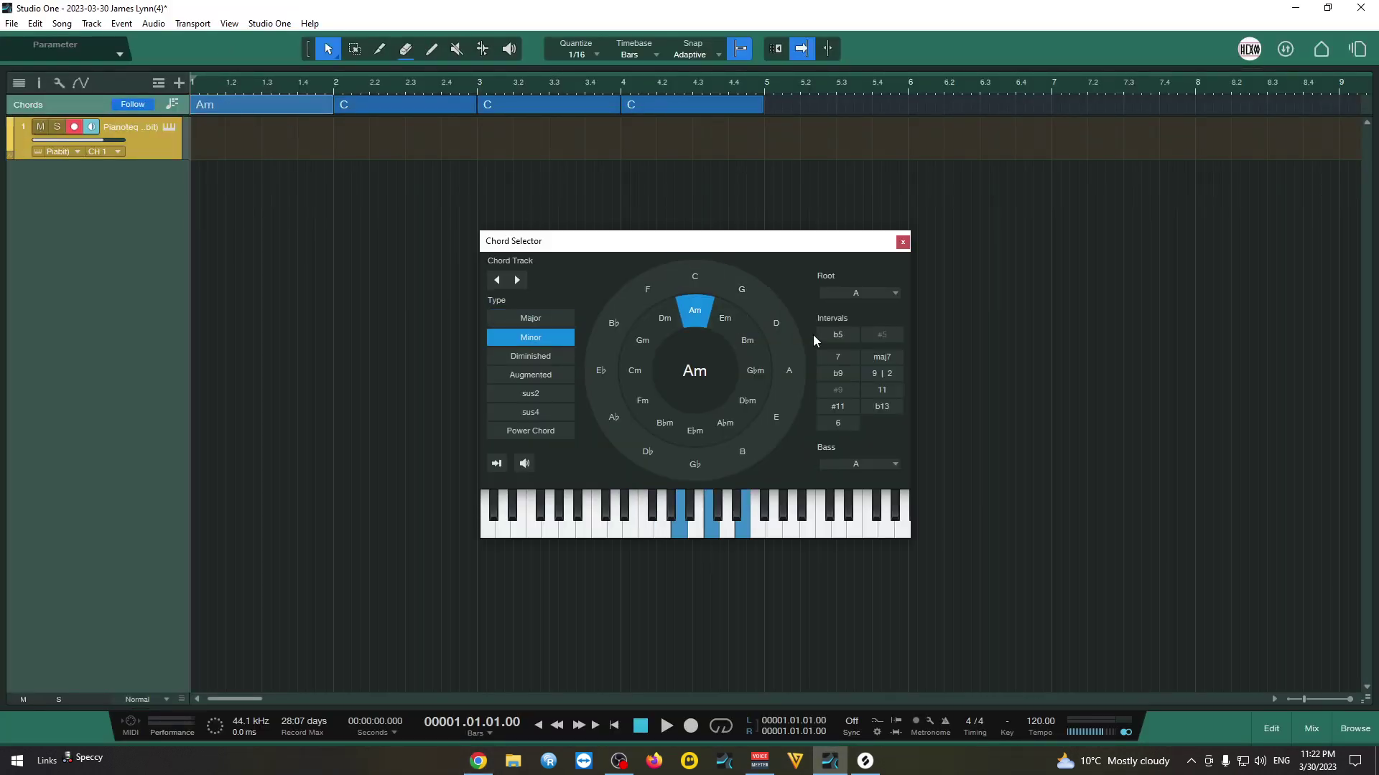
left_click(834, 357)
Change the second chord to Fmaj9, checking ChatGPT's progression
left_click(453, 110)
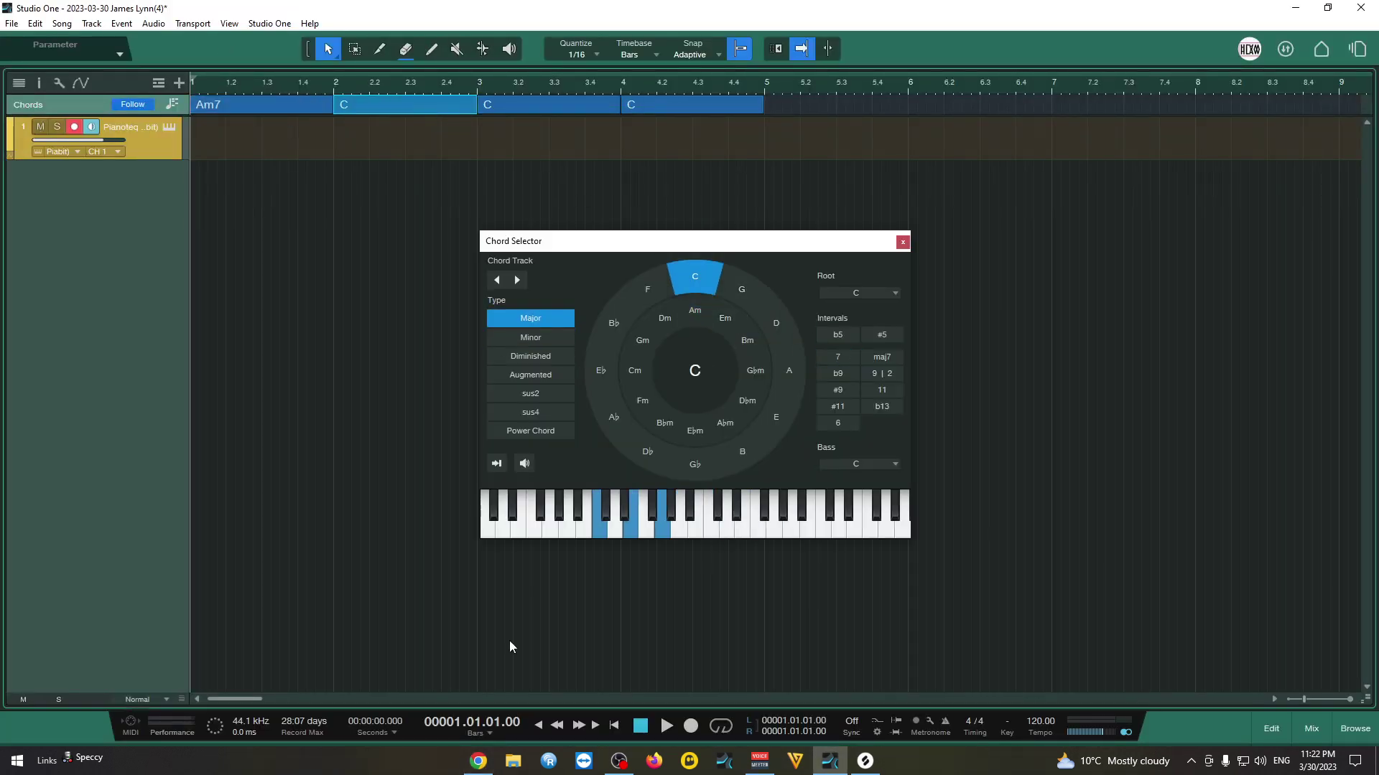
left_click(477, 763)
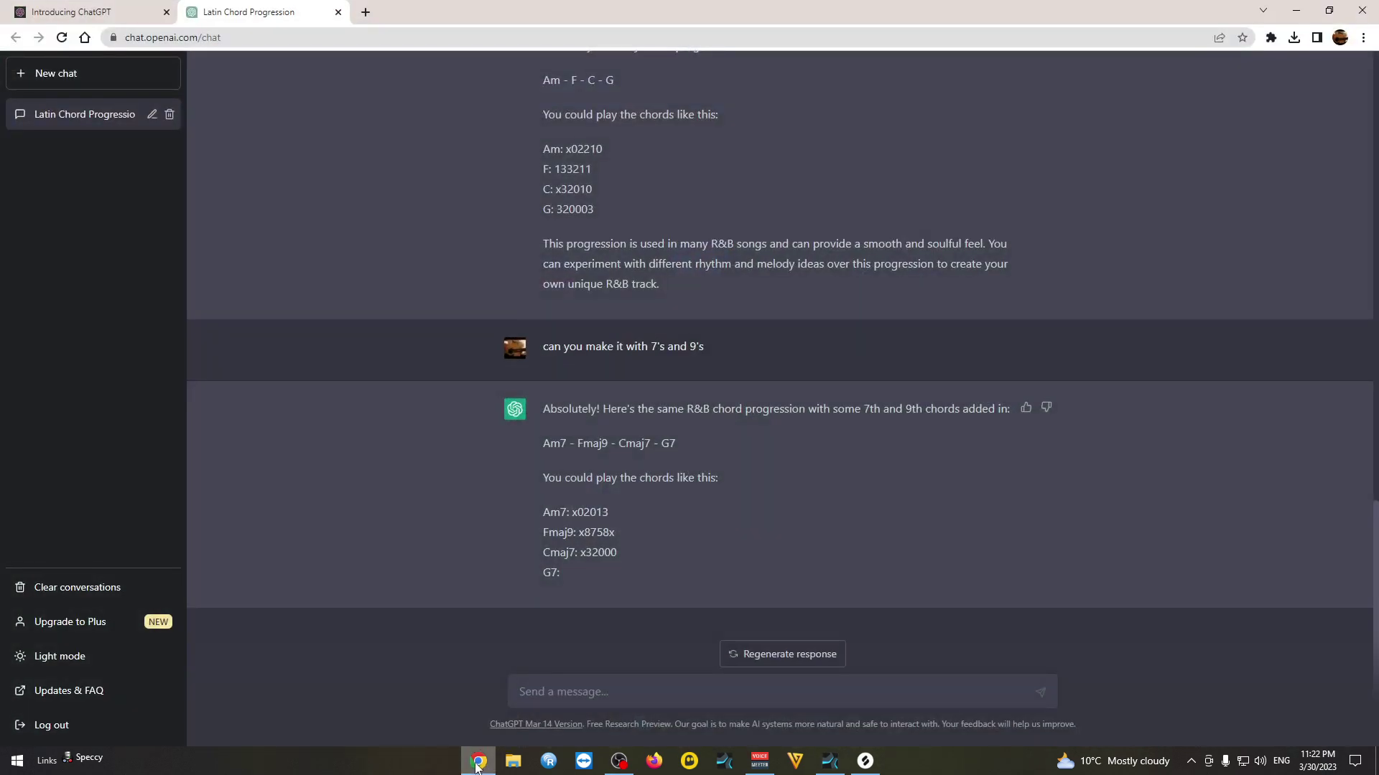
left_click(477, 763)
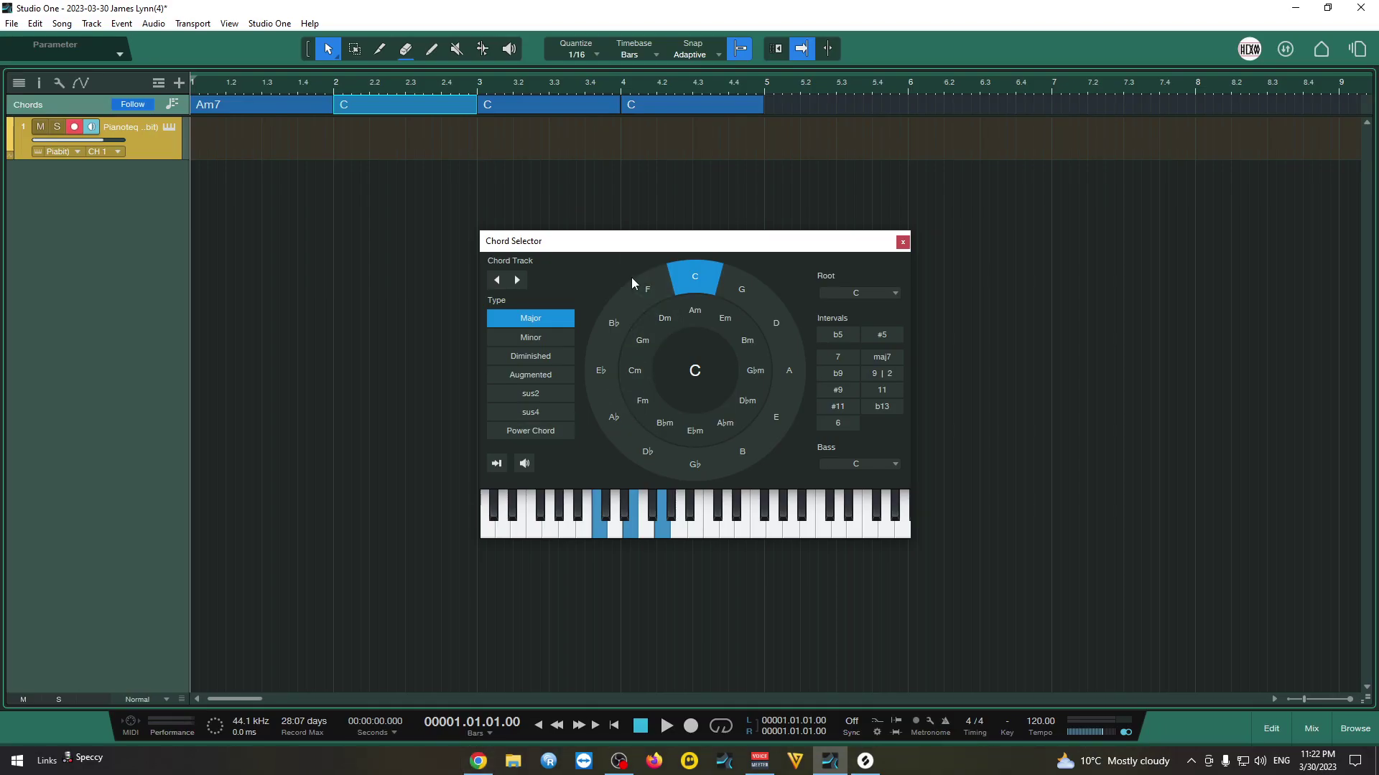
left_click(640, 289)
left_click(897, 356)
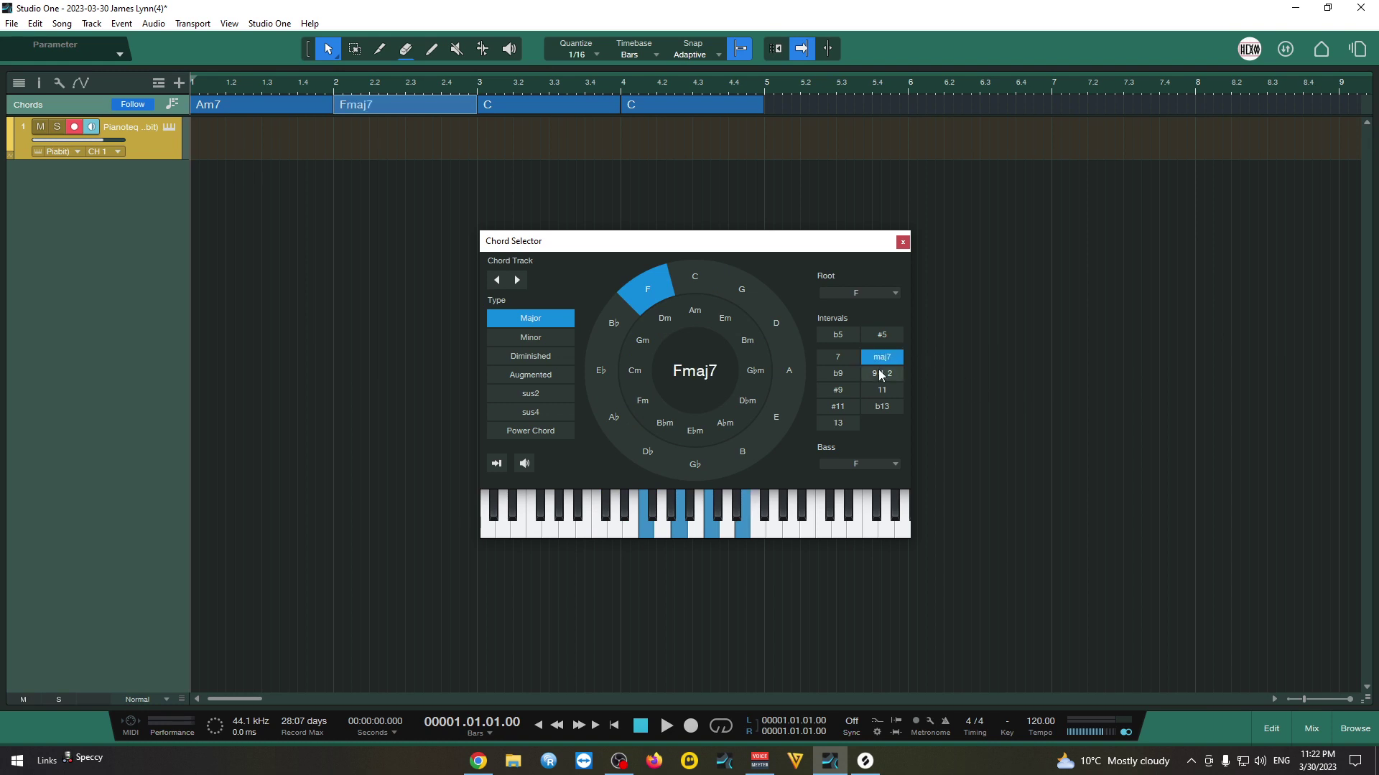
left_click(876, 374)
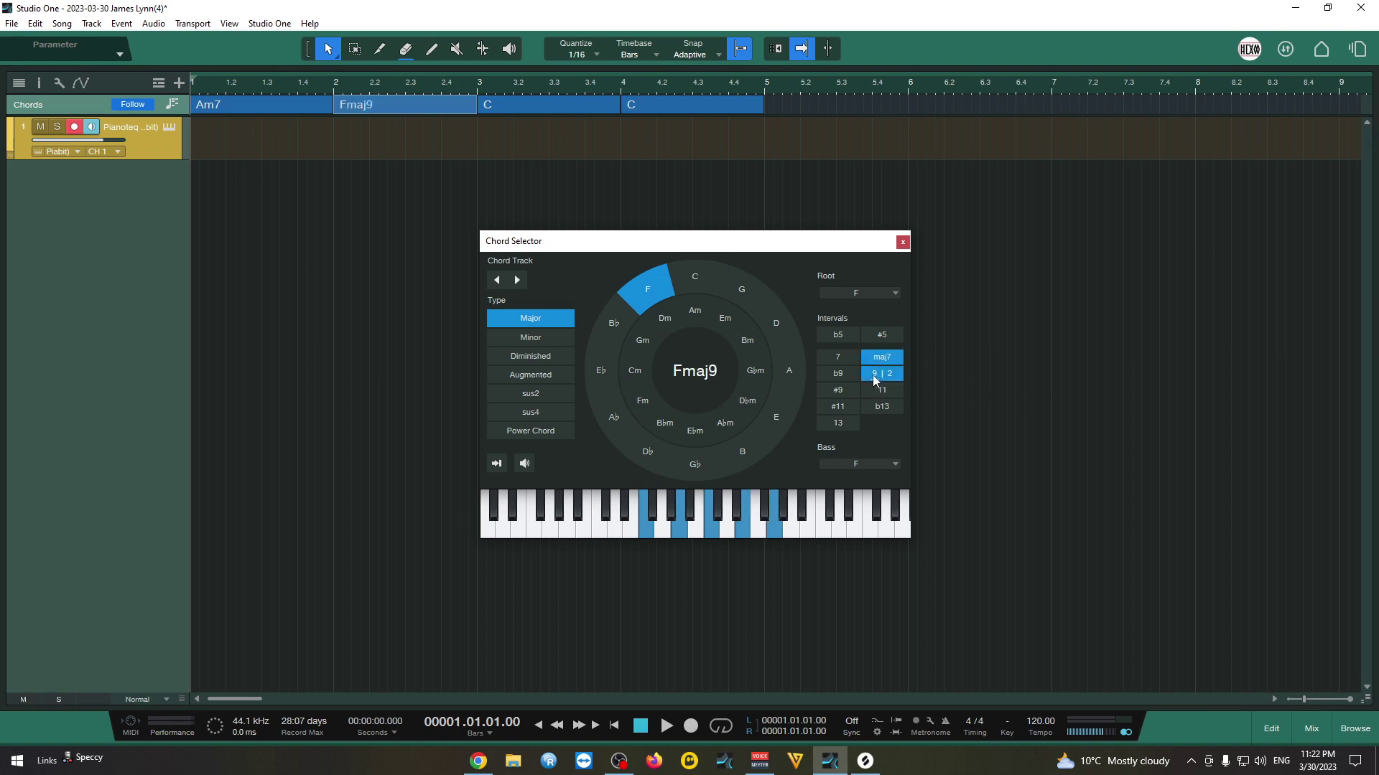
Add a major 7th to the third chord, making it Cmaj7
left_click(486, 109)
left_click(478, 761)
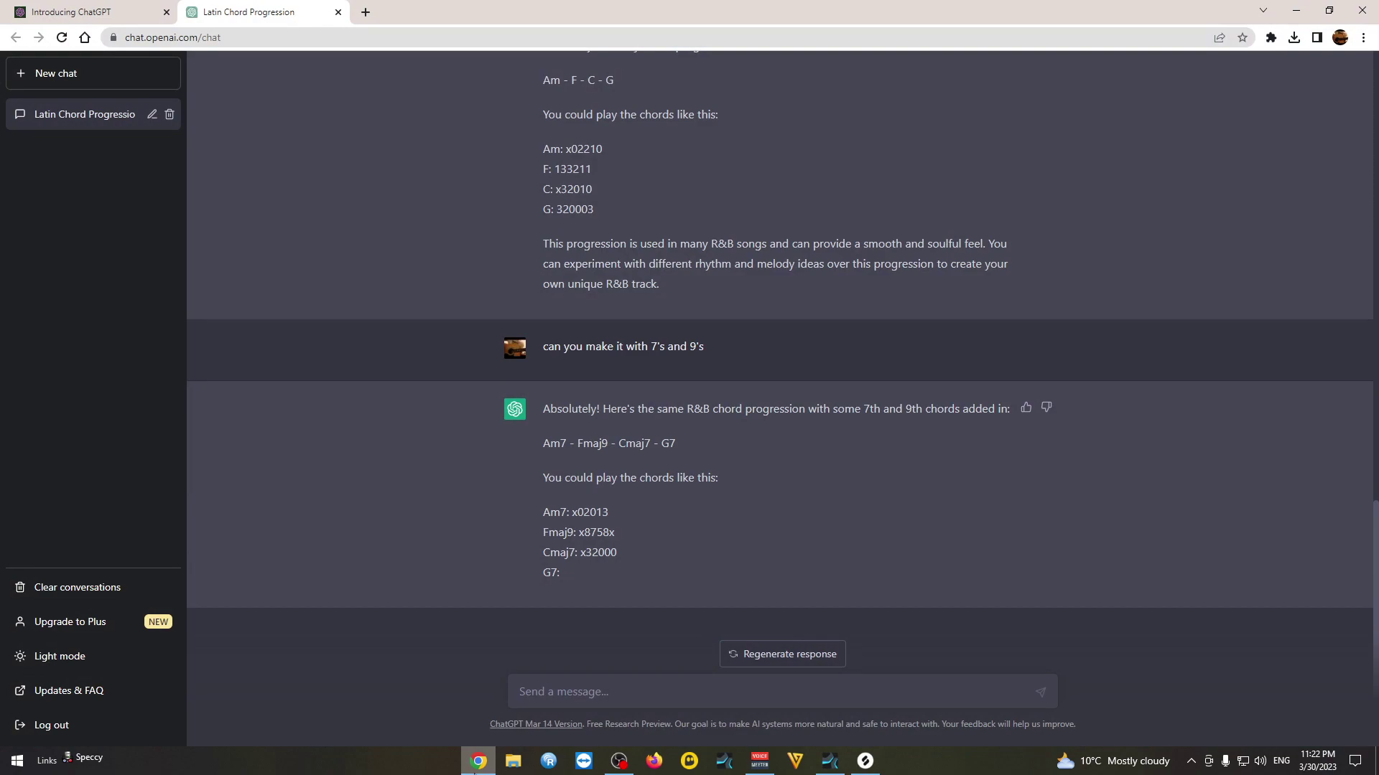
key("alt+Tab")
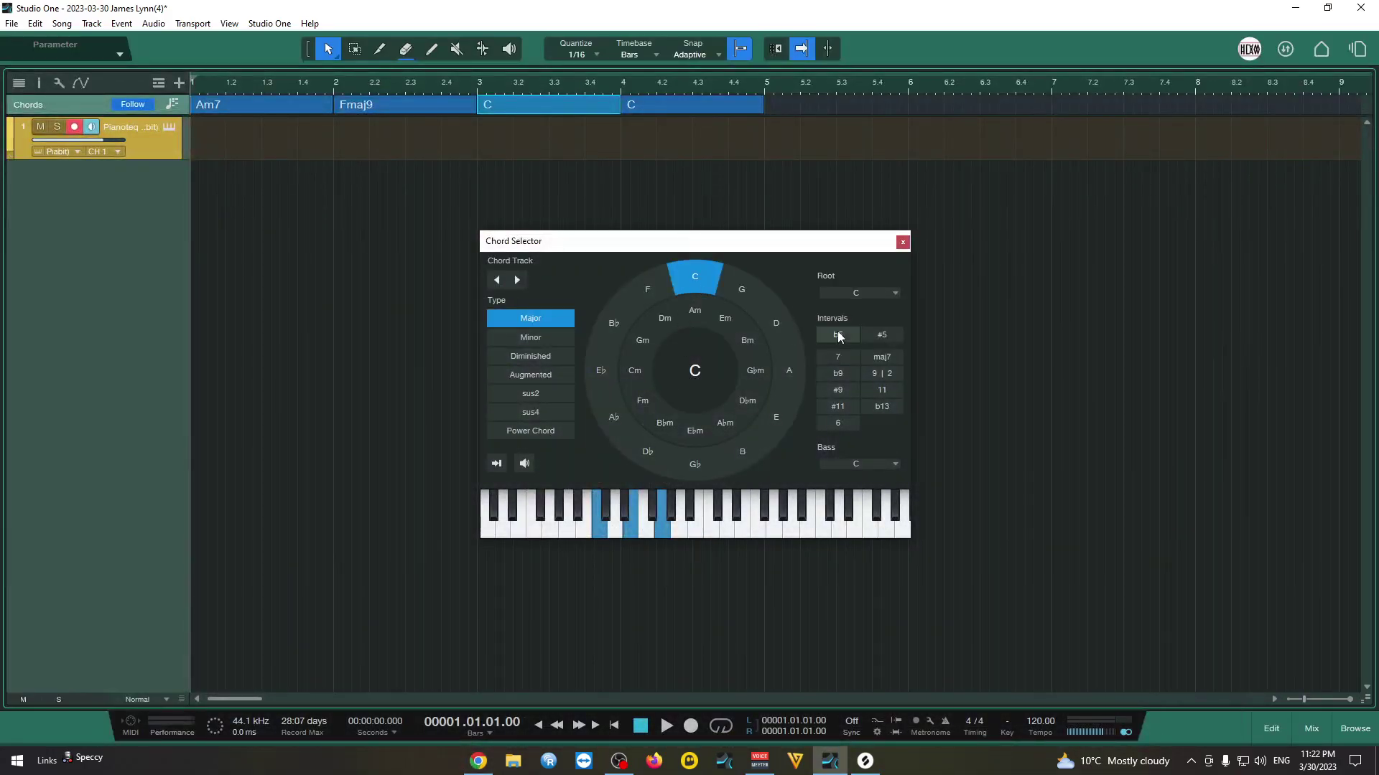
left_click(881, 357)
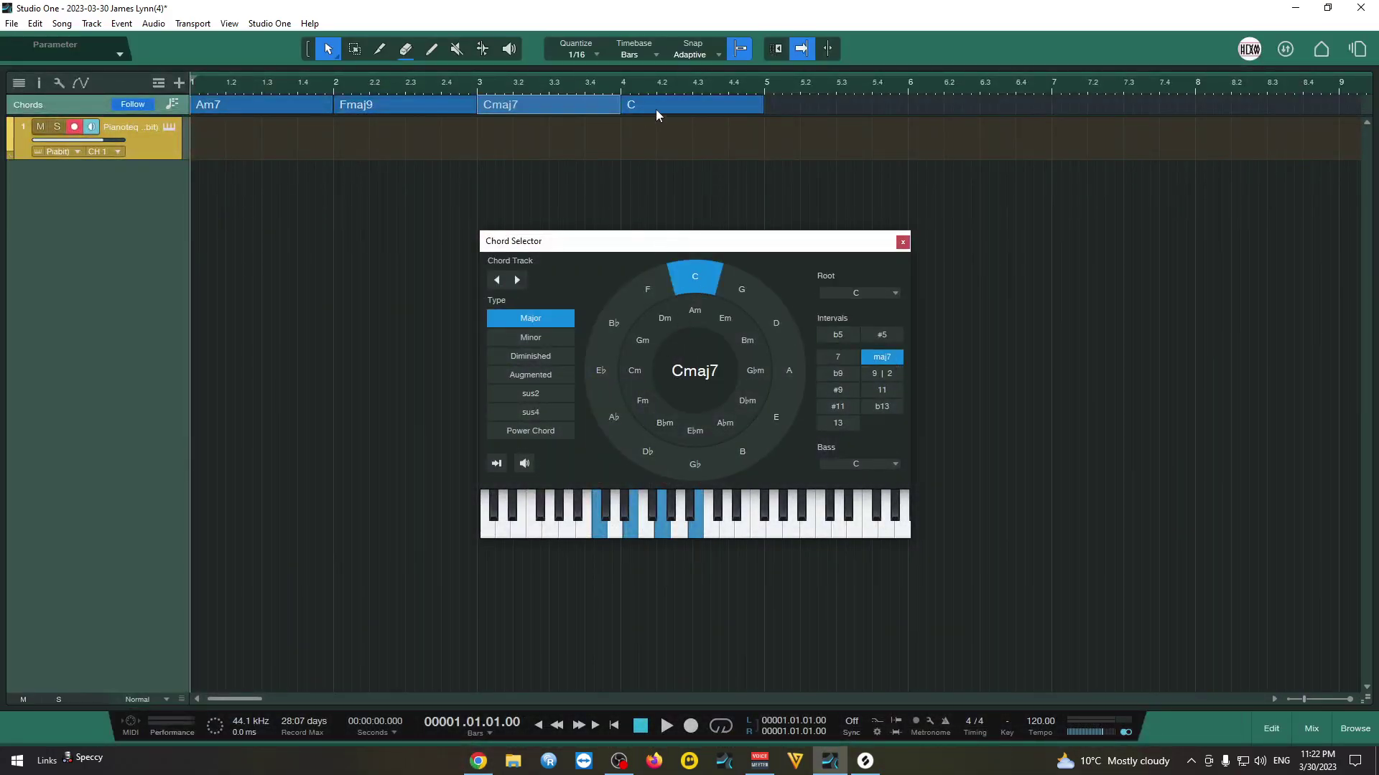
Turn the last G chord into G7 and close the chord editor
left_click(479, 763)
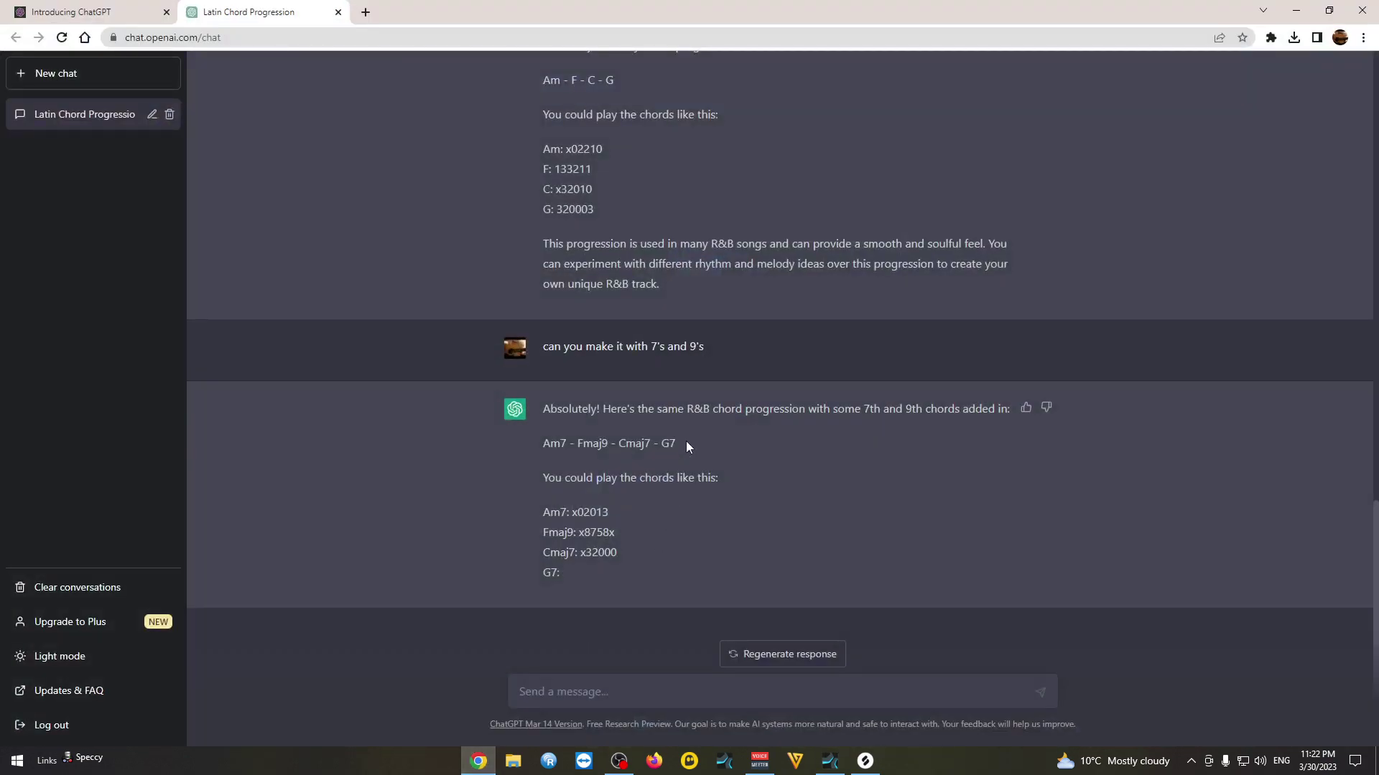
left_click(476, 759)
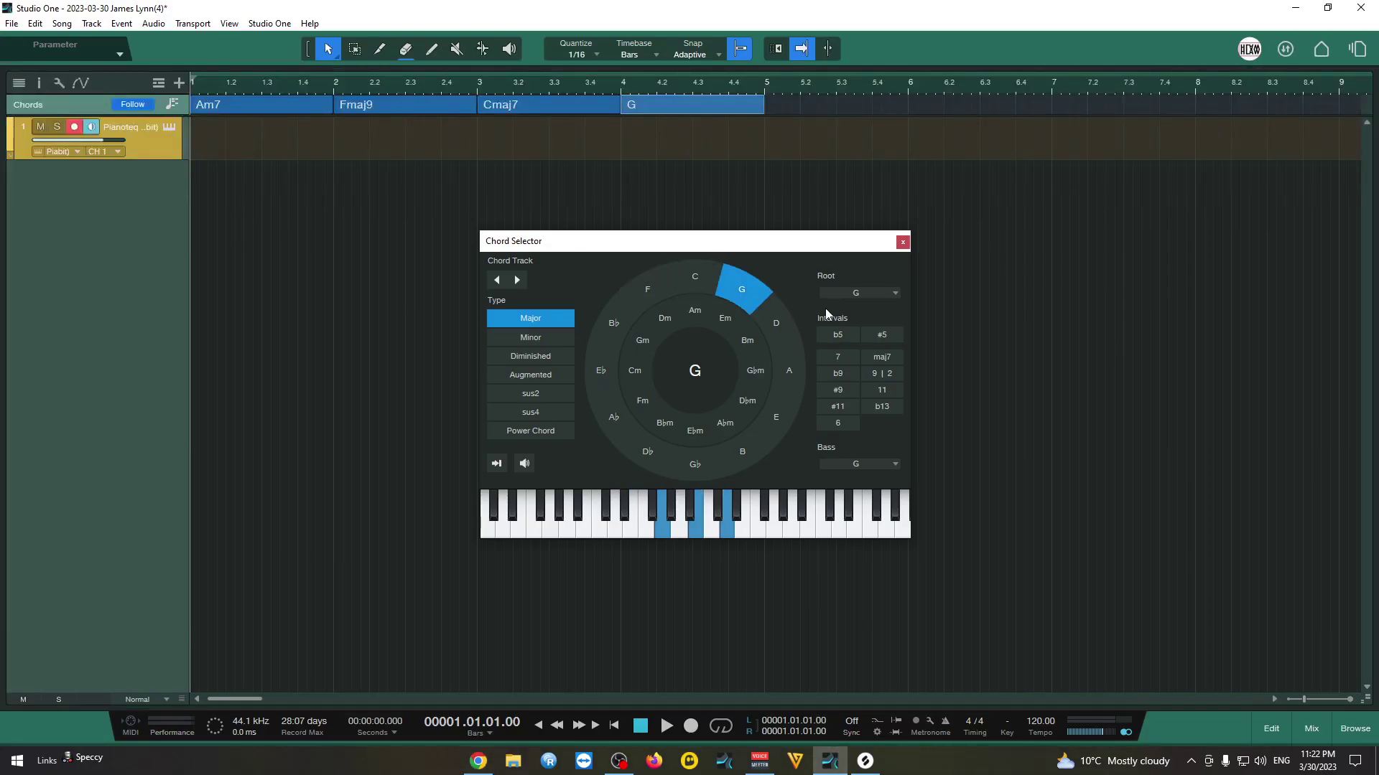
left_click(836, 357)
left_click(853, 185)
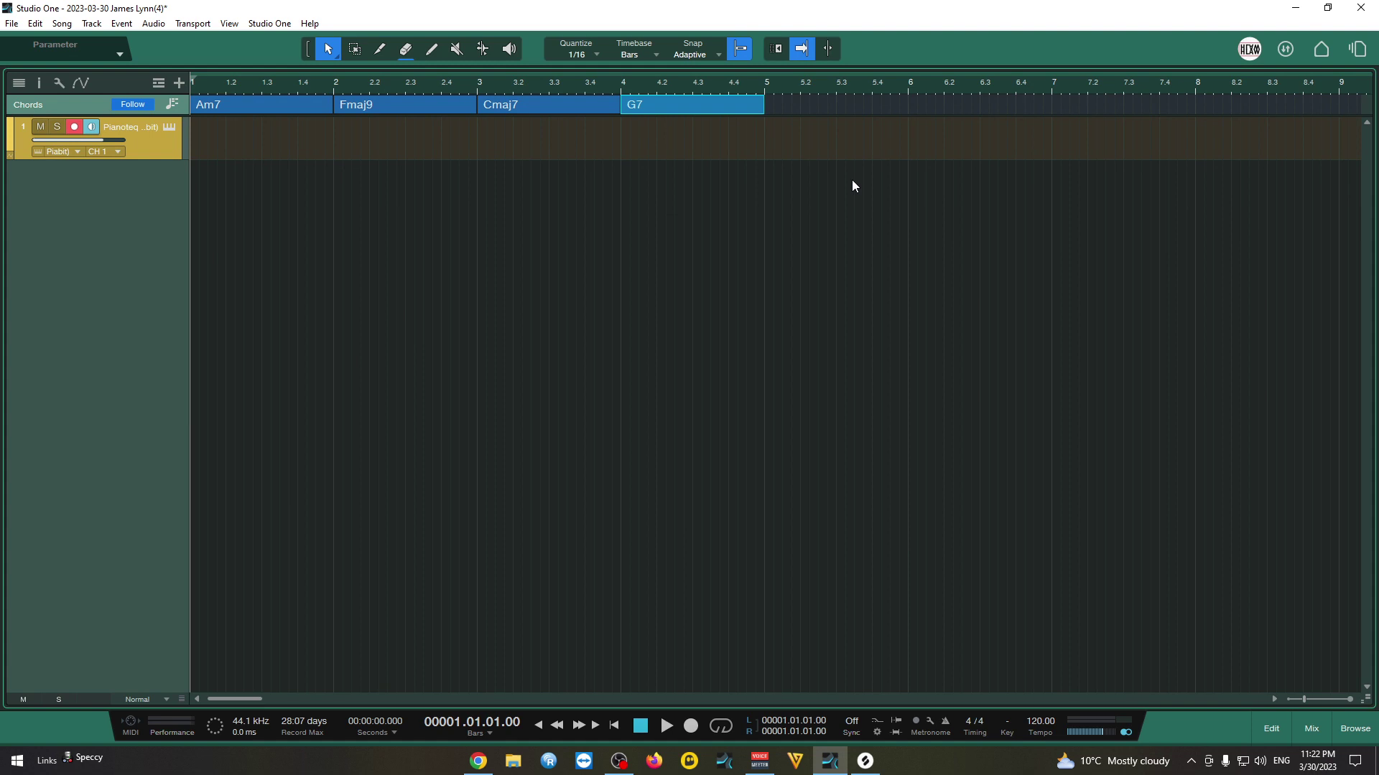
Convert the chords into parts on the Pianoteq track and merge them into one part
left_click_drag(824, 107, 314, 135)
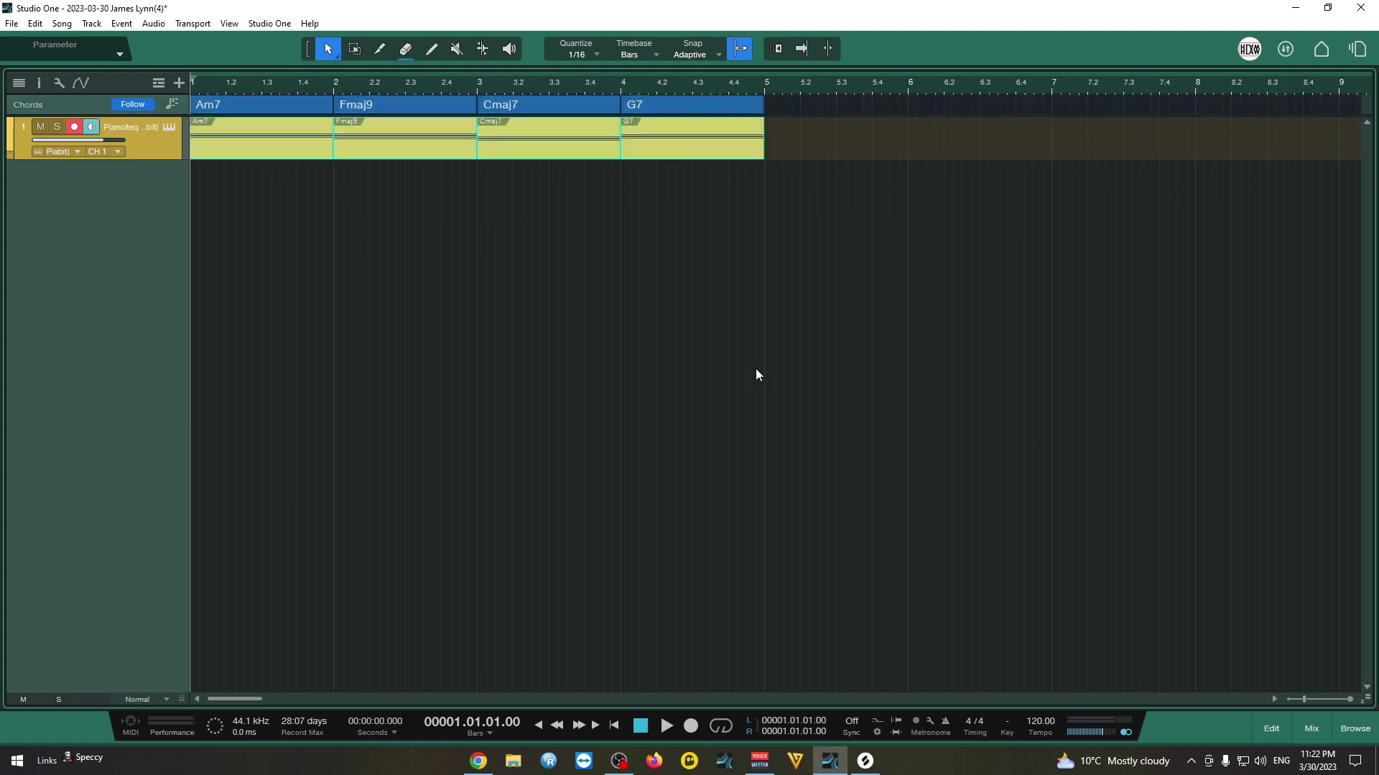
key("space")
key("space")
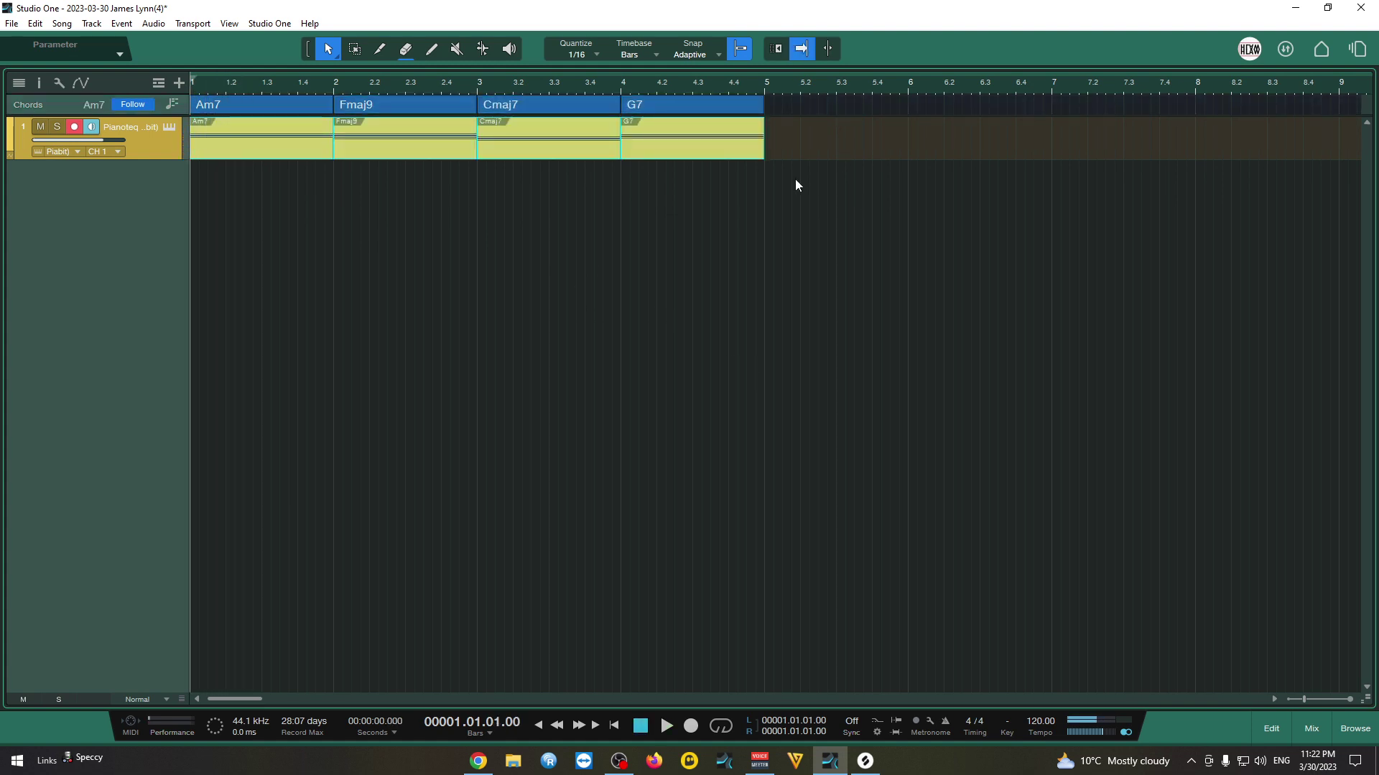
left_click_drag(809, 181, 94, 144)
key("g")
In an enlarged note editor, transpose all chord notes down an octave and play them back
double_click(525, 152)
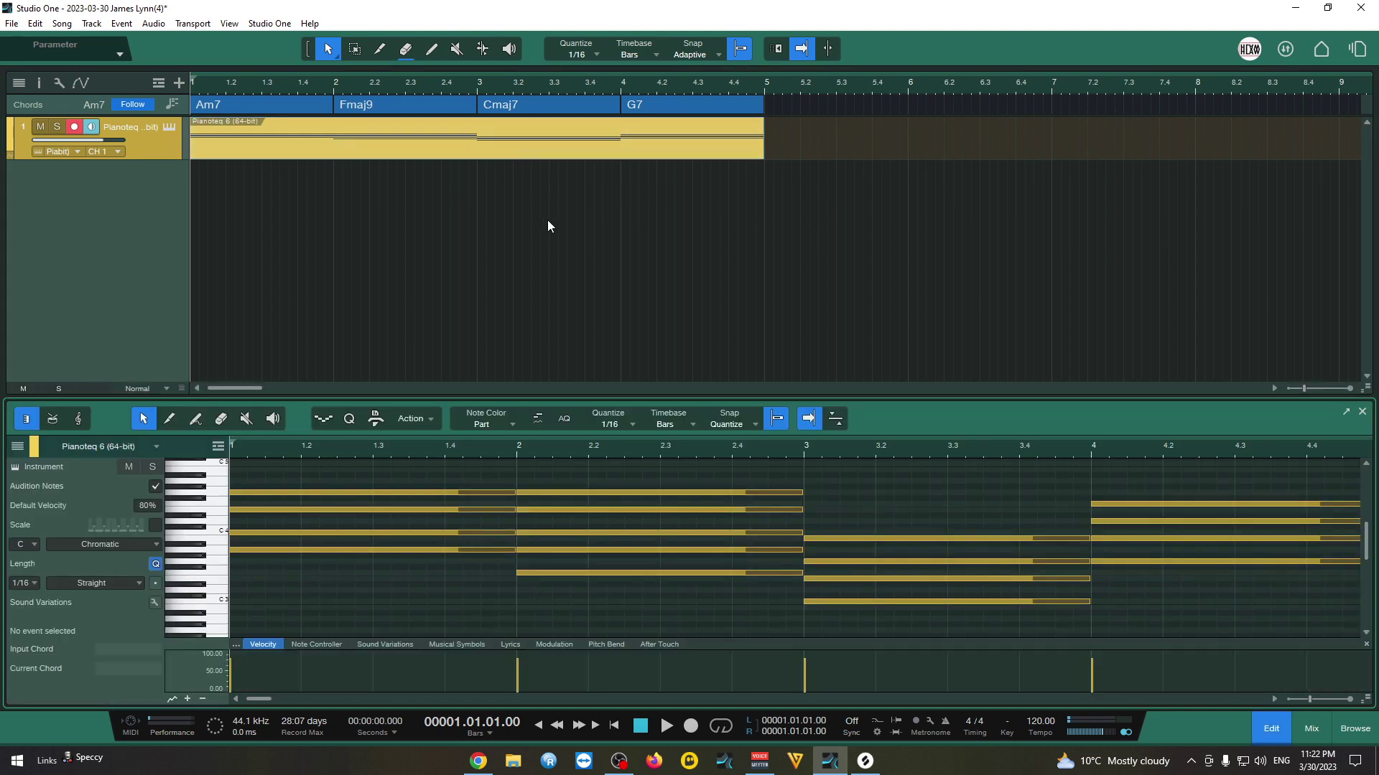
left_click_drag(557, 395, 557, 72)
left_click_drag(369, 203, 1213, 578)
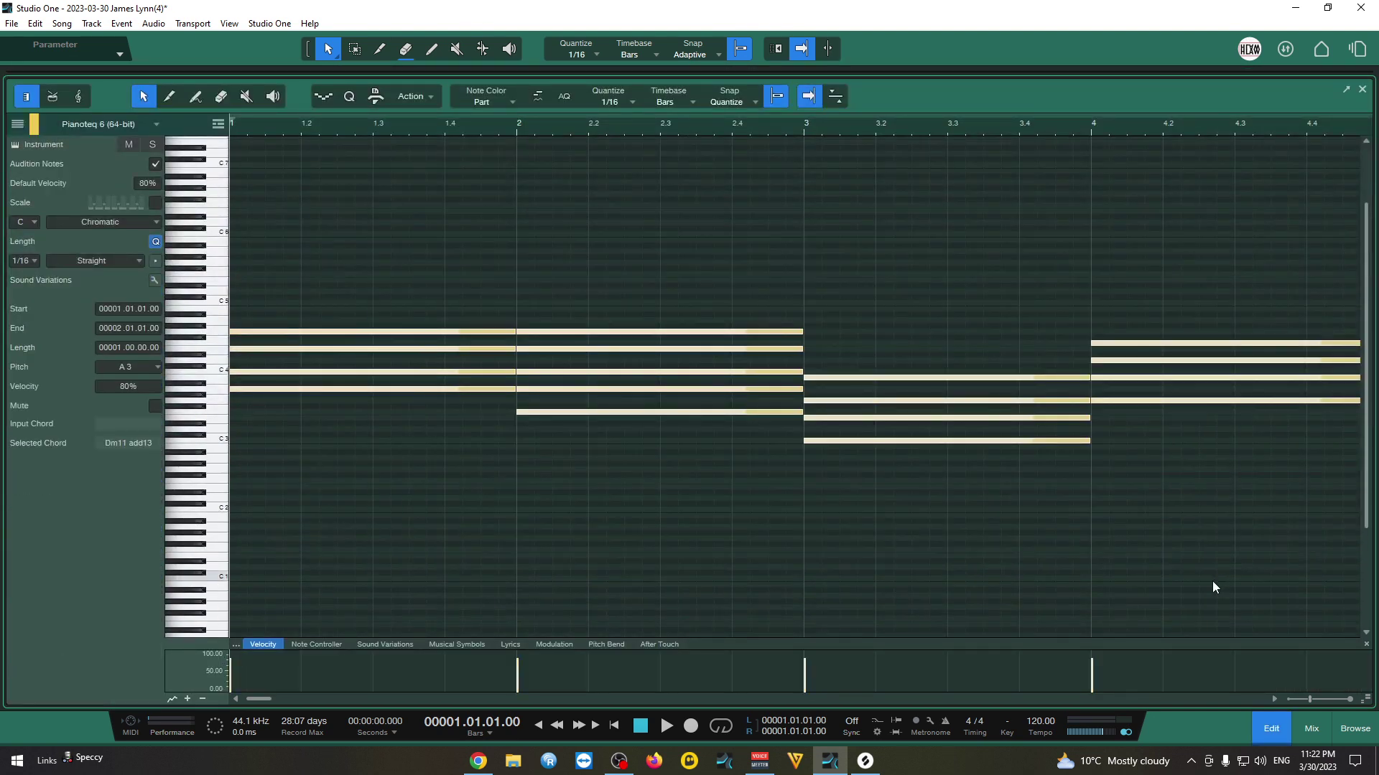
key("shift+Down")
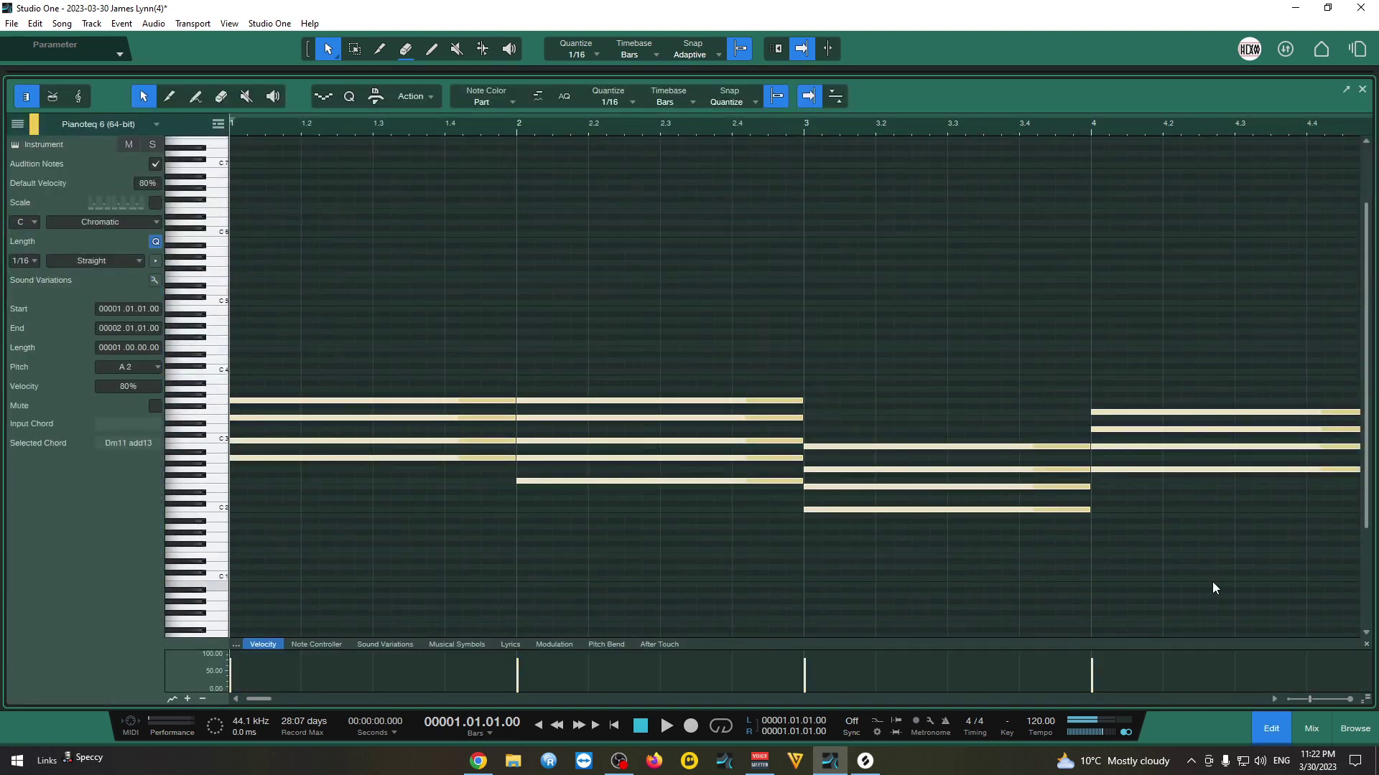
key("space")
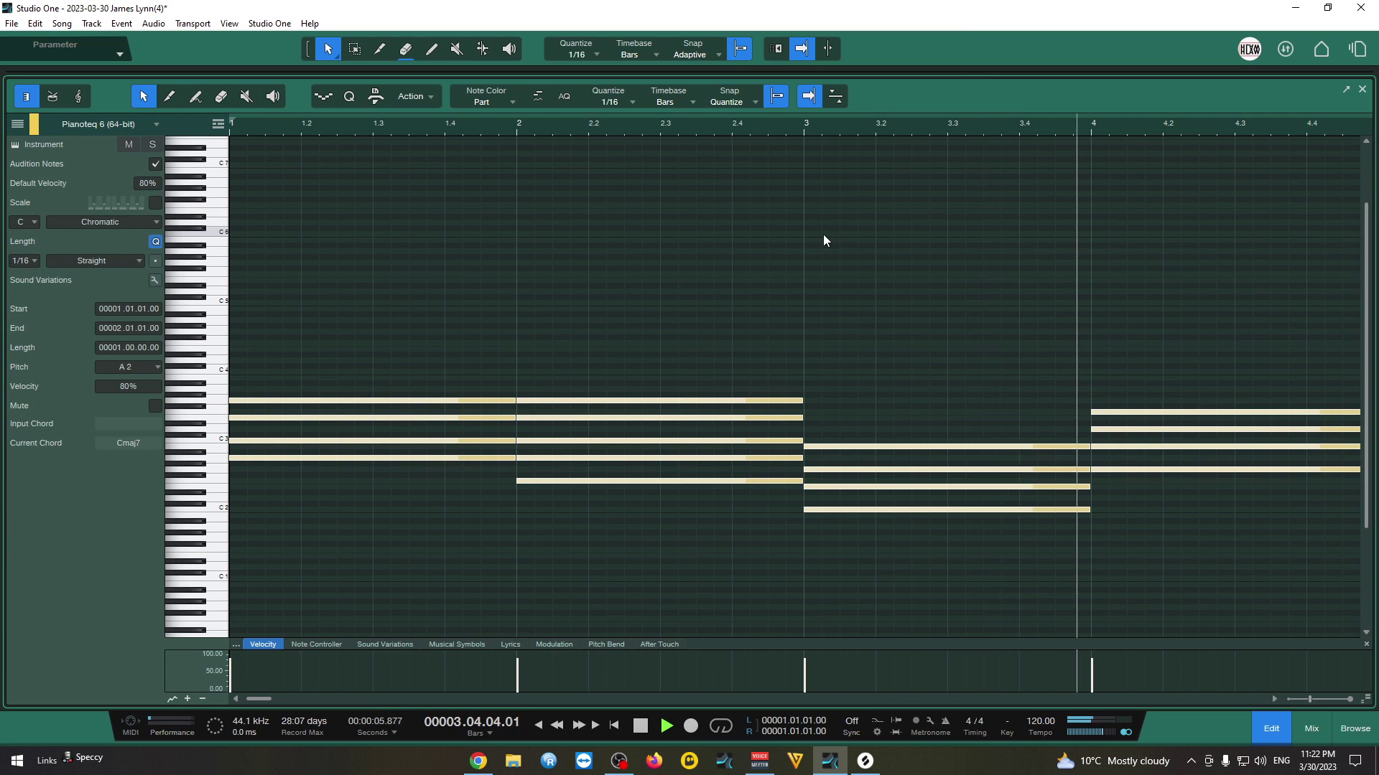
key("space")
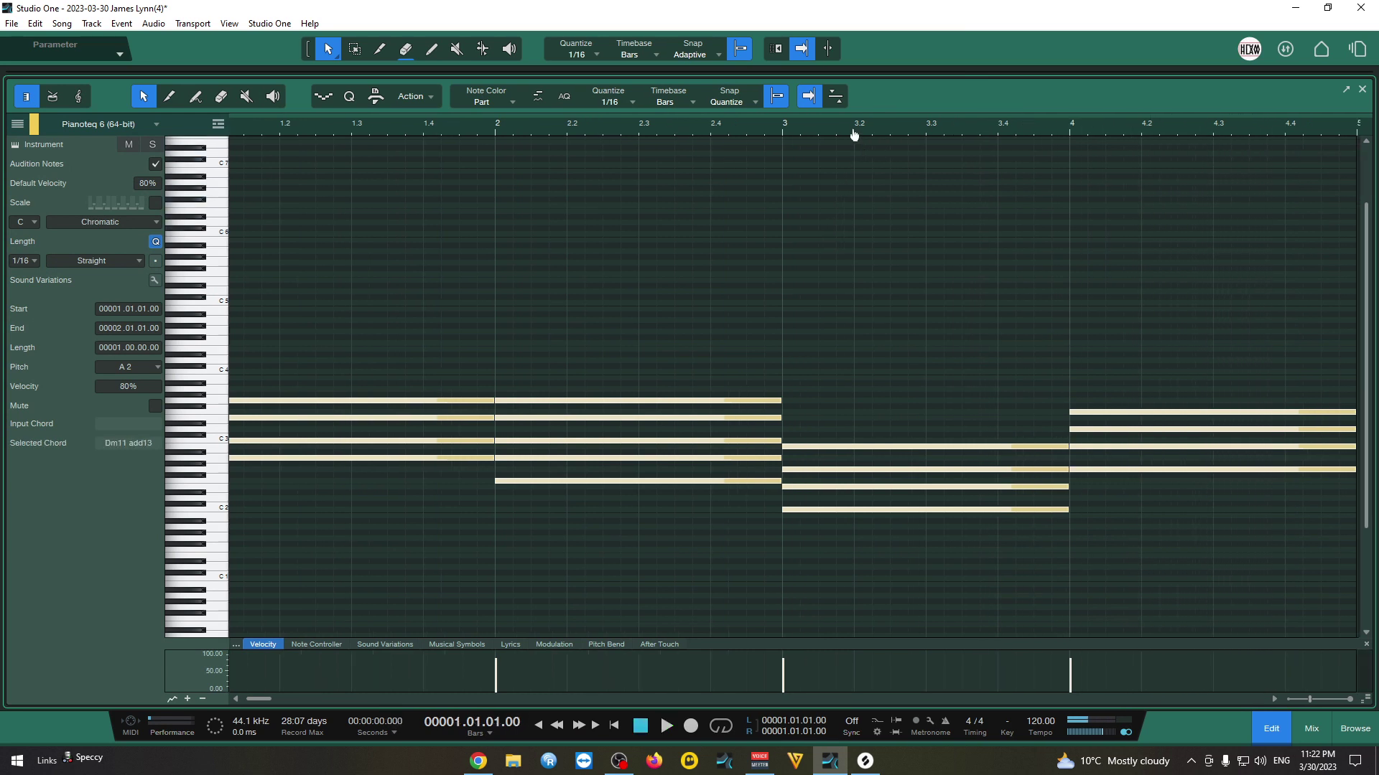
scroll(854, 135, "down", 3)
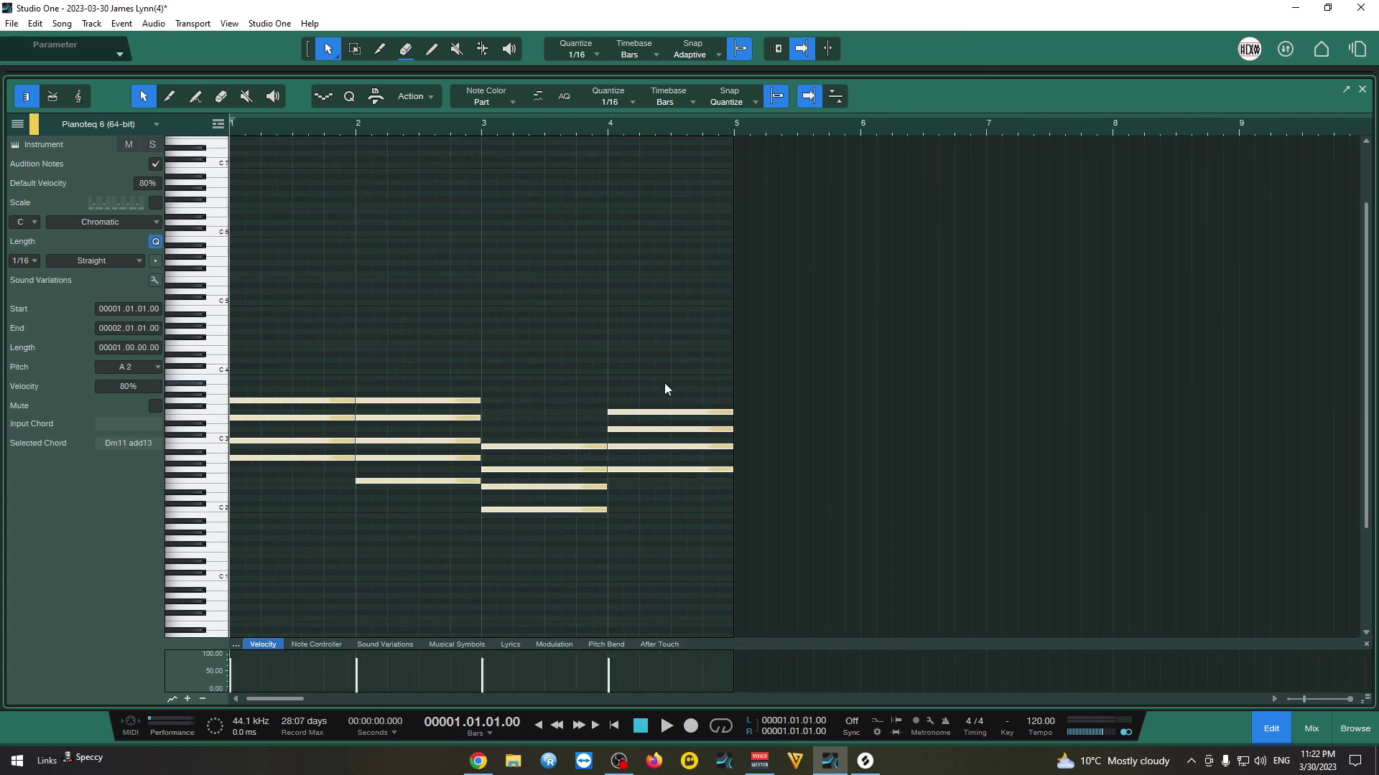
Raise the bar 3 Cmaj7's E2 note to E3, audition it, and loop bars 1–5
left_click(528, 509)
left_click(581, 487)
key("Caps_Lock")
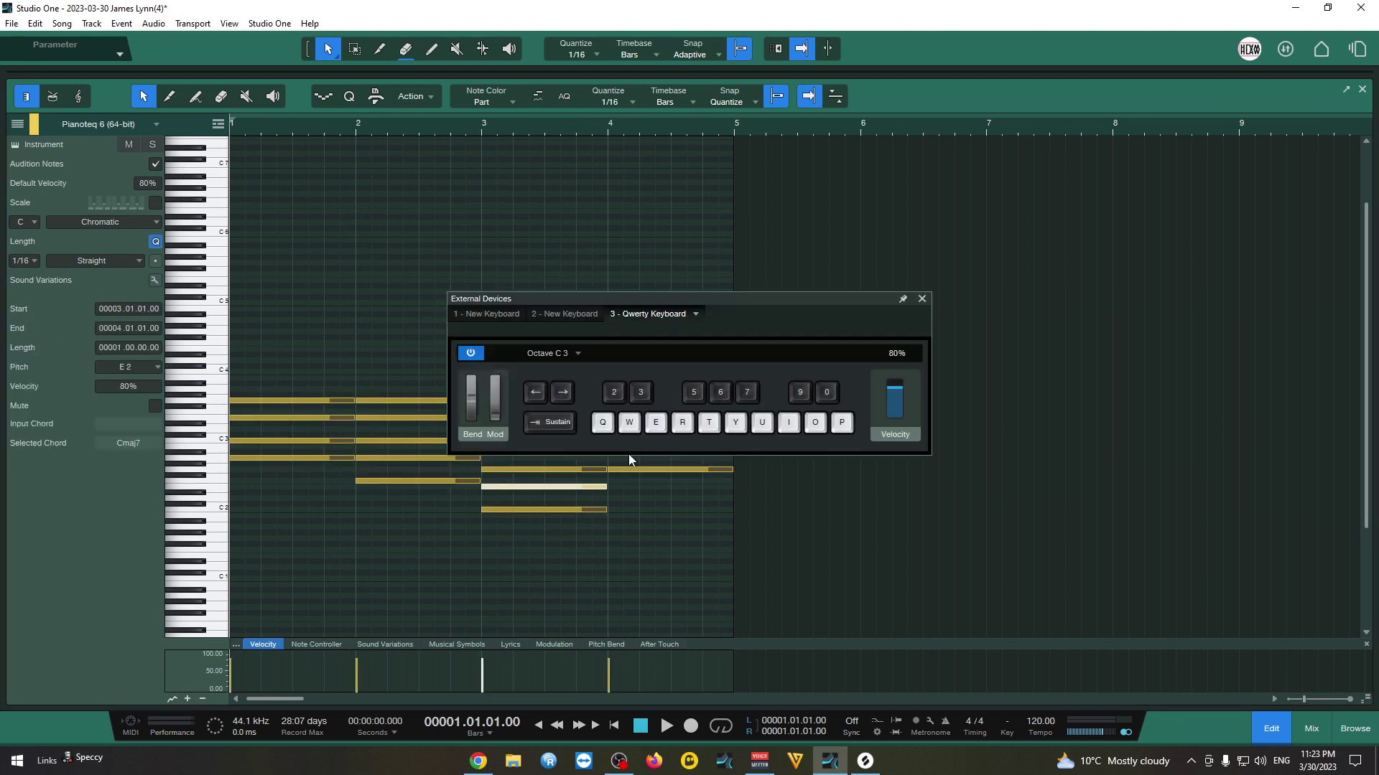
key("Caps_Lock")
key("shift+Up")
key("space")
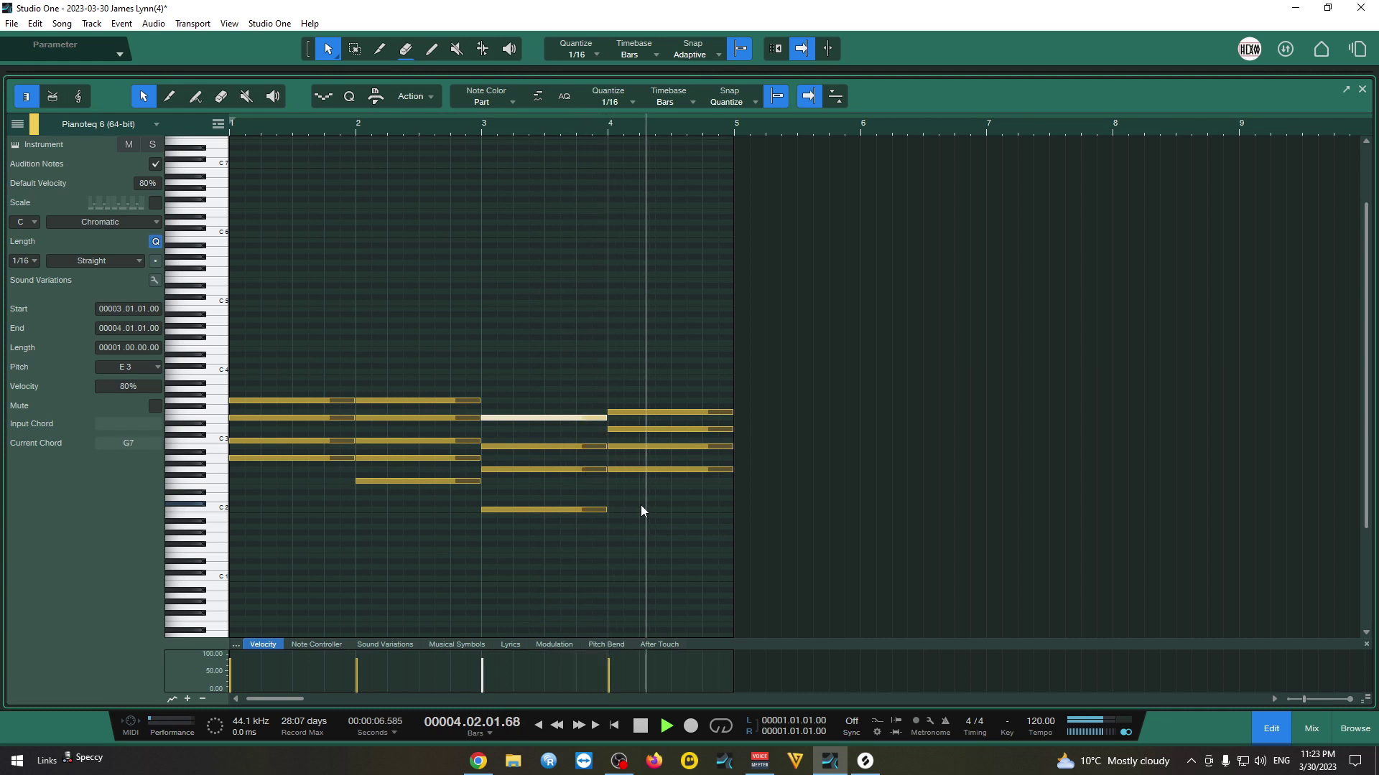
key("space")
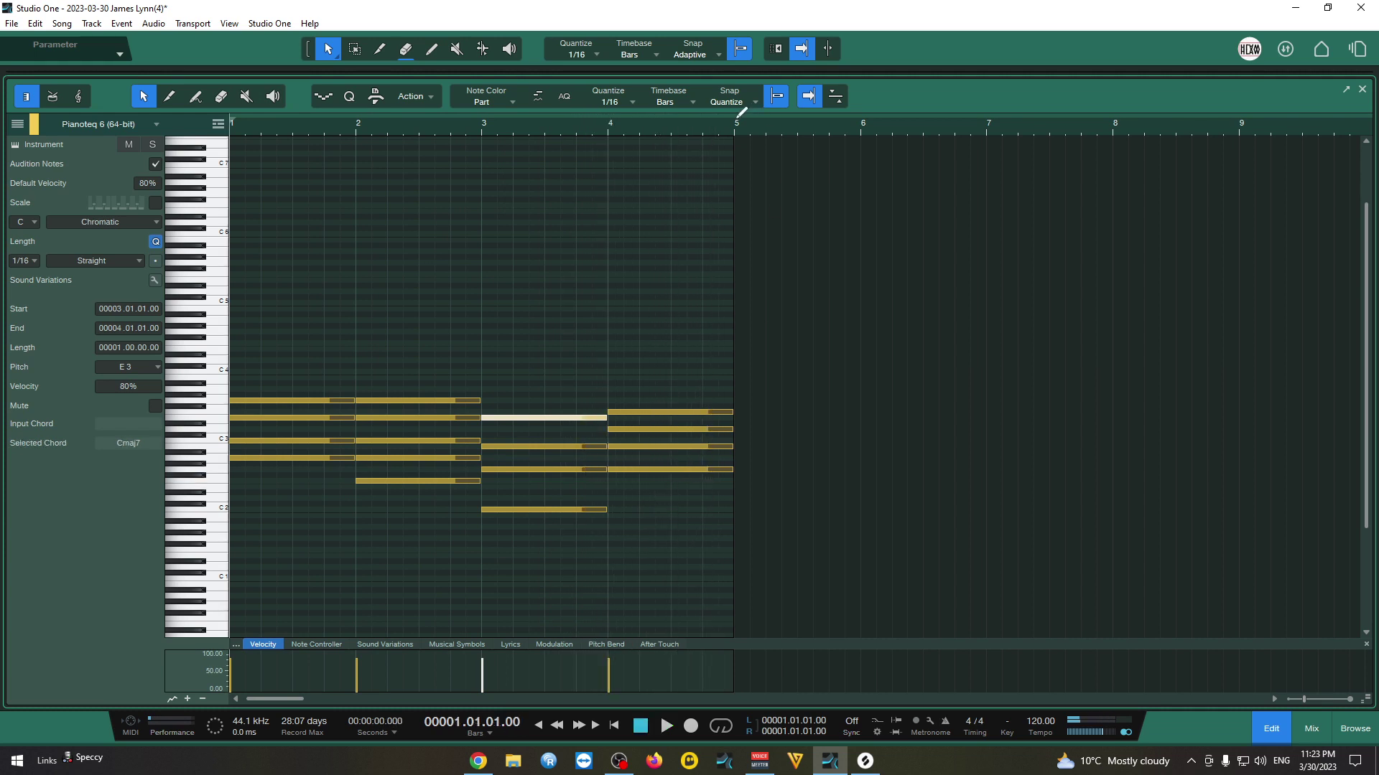
key("p")
key("shift+F2")
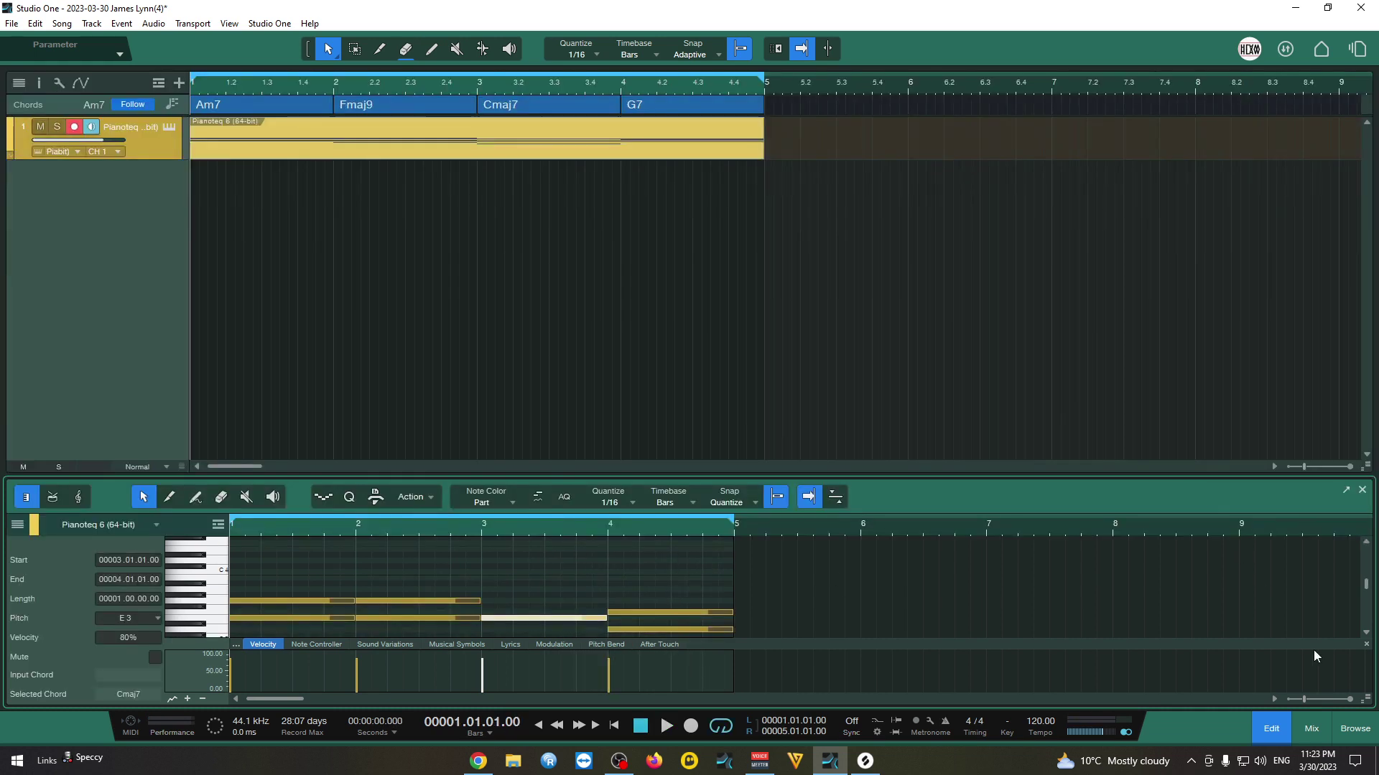
Use Keyscape on the chord track and insert ValhallaVintageVerb from the reverb effects on its channel
left_click(1349, 730)
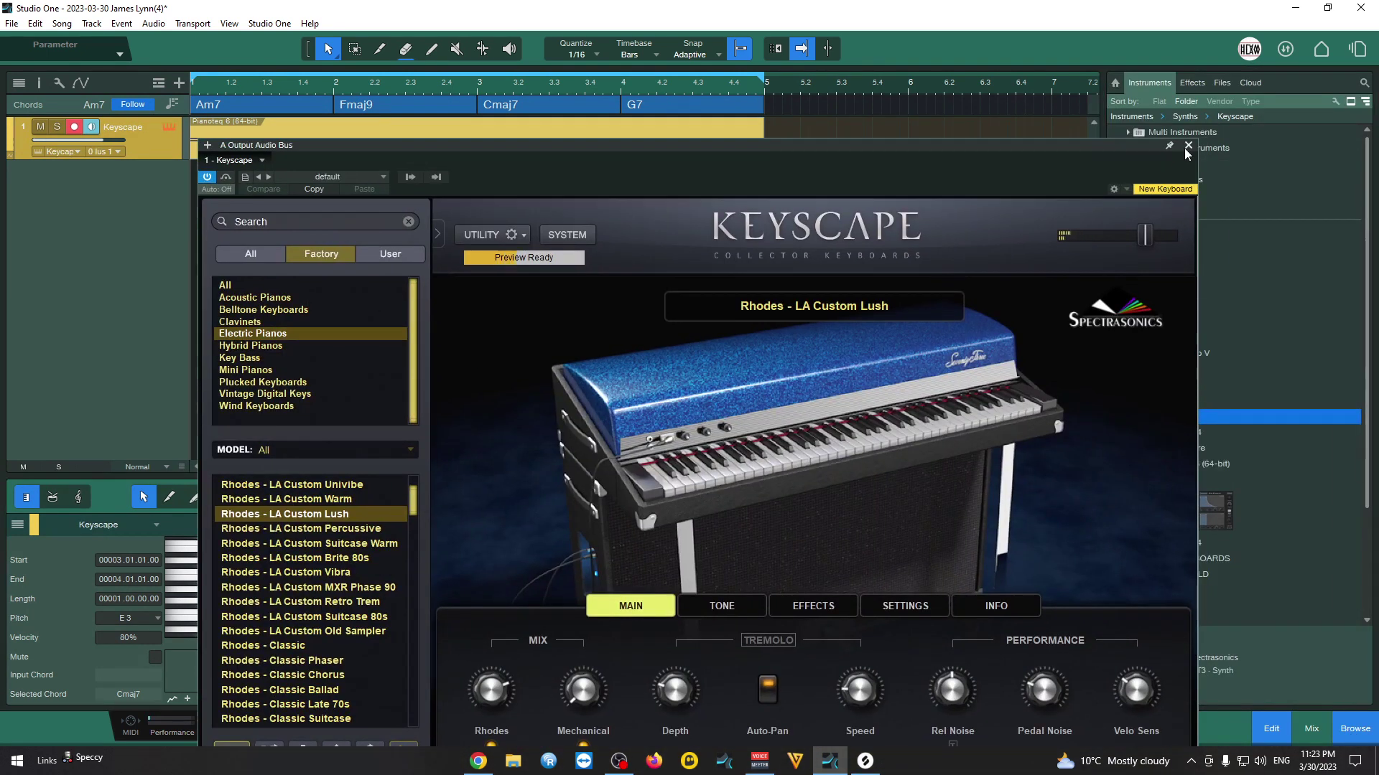
left_click(1187, 145)
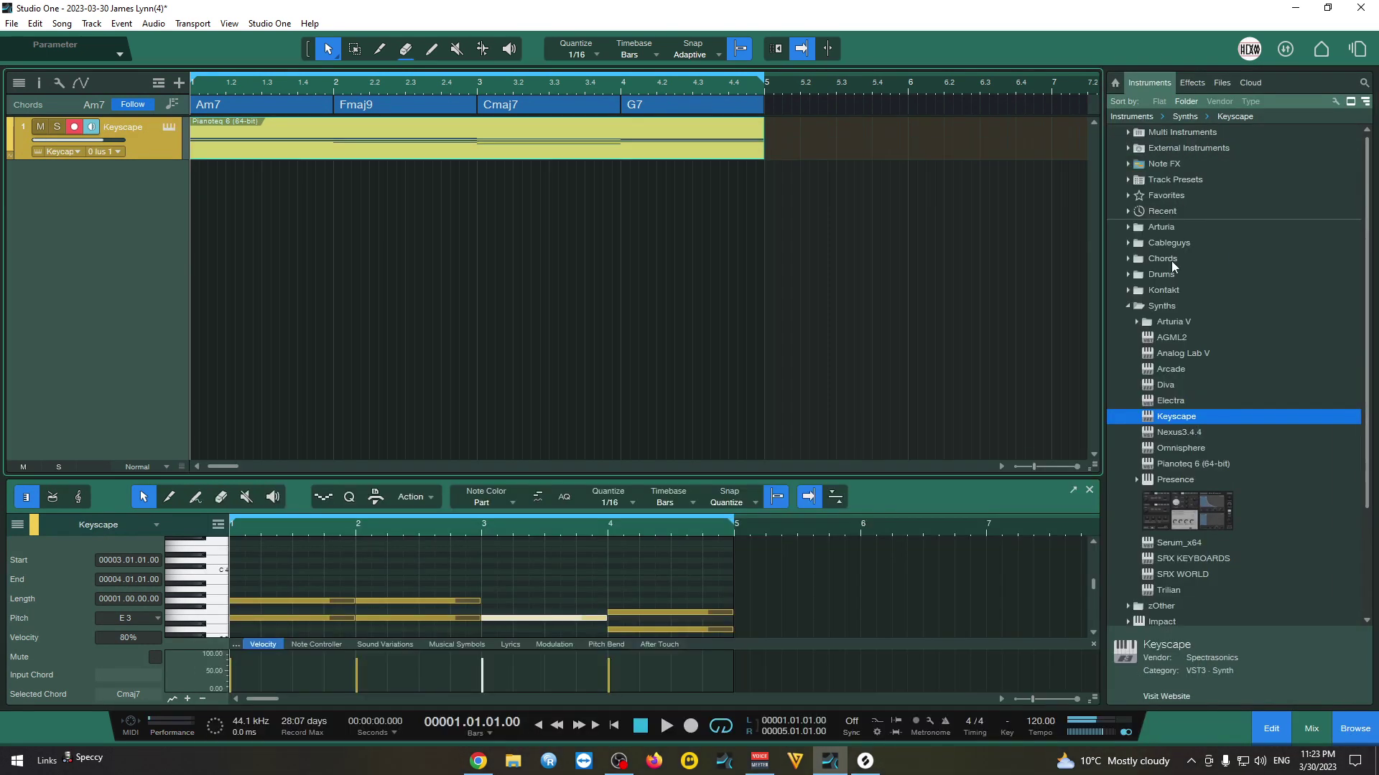
left_click(1161, 306)
left_click(1191, 83)
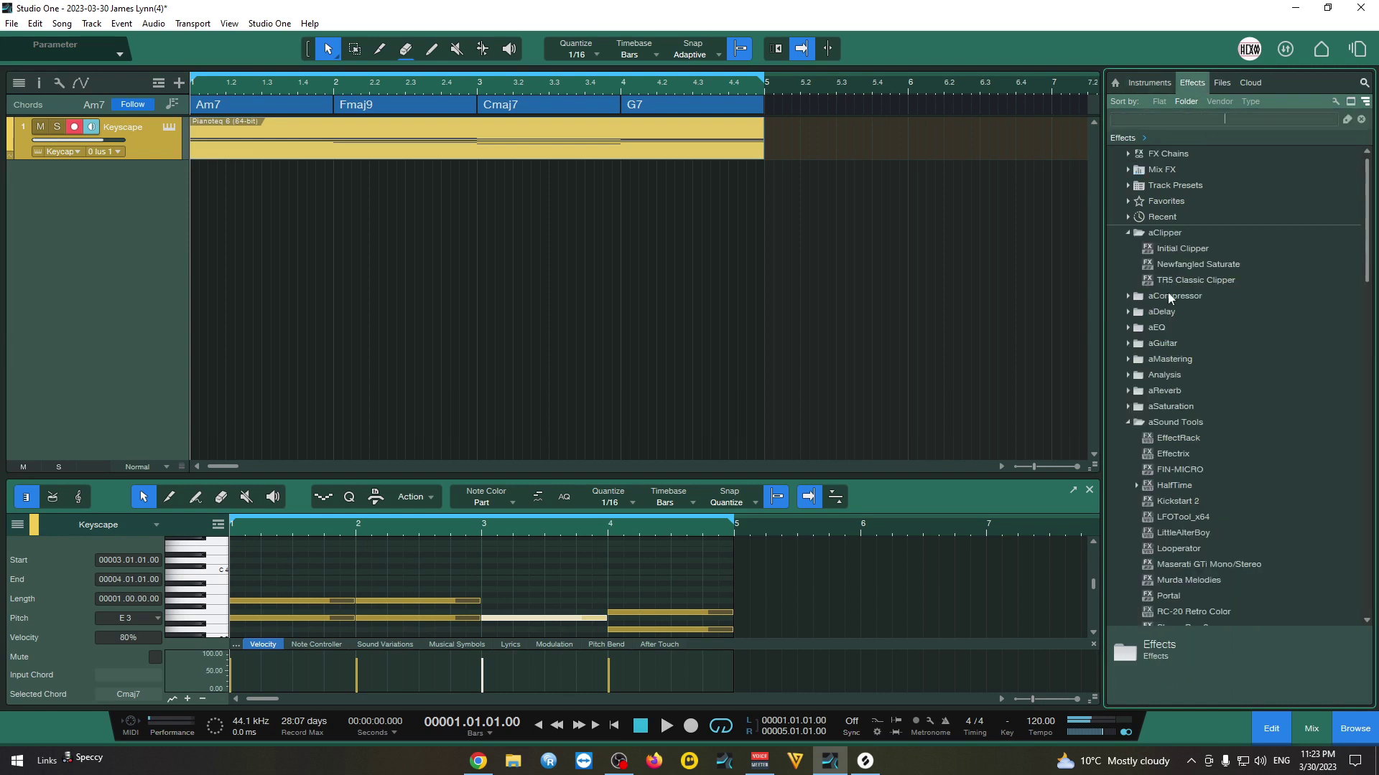
left_click(1158, 389)
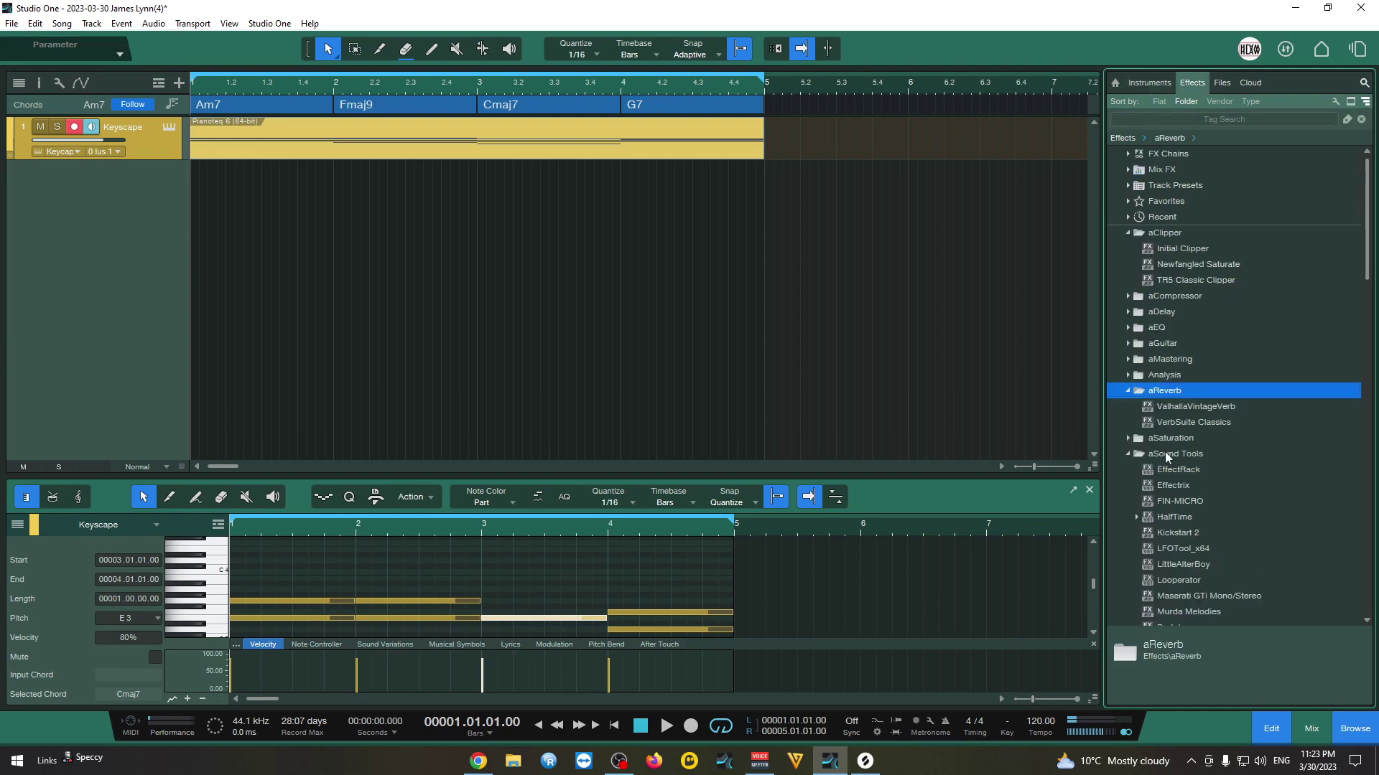
left_click(1195, 406)
left_click_drag(1179, 408, 158, 181)
scroll(405, 360, "down", 5)
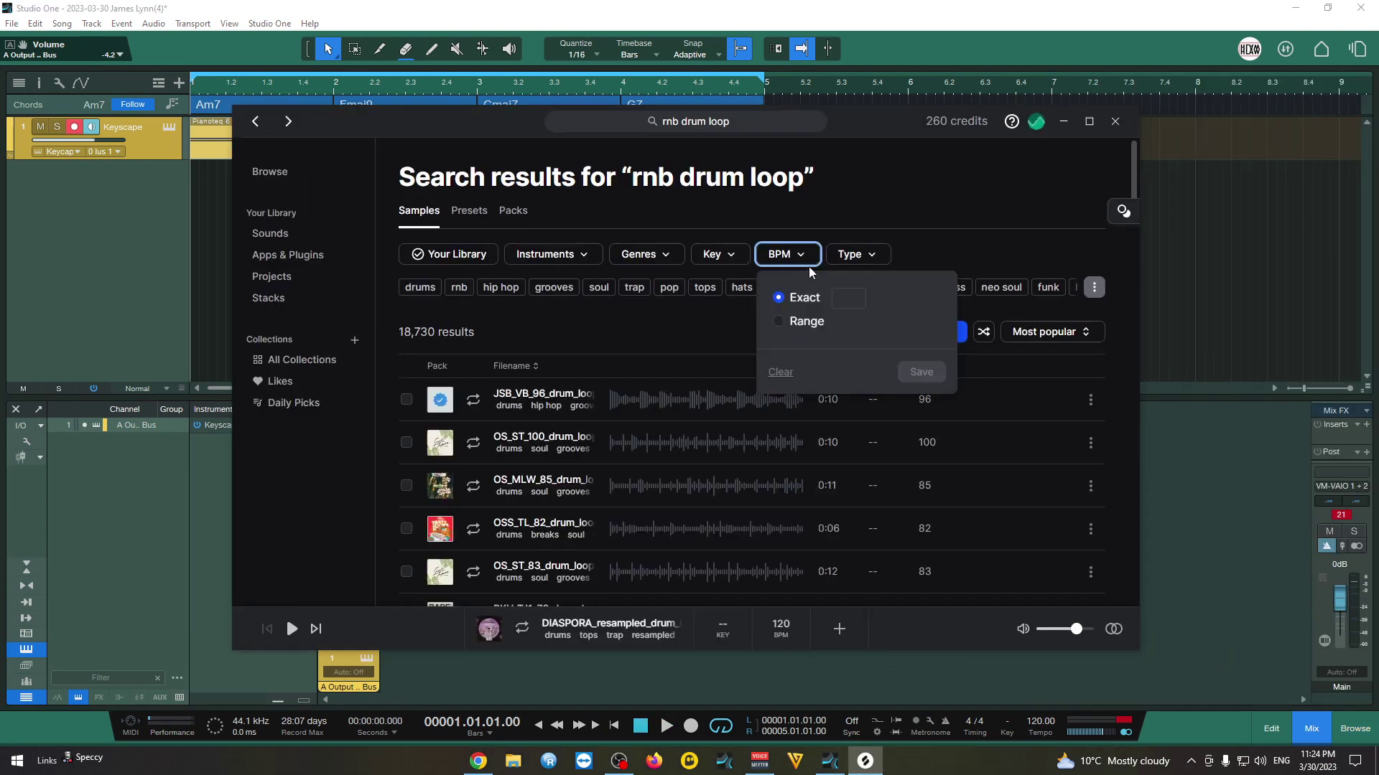
Filter Splice's rnb drum loops to 120 BPM and place the first loop on a new audio track
type("220")
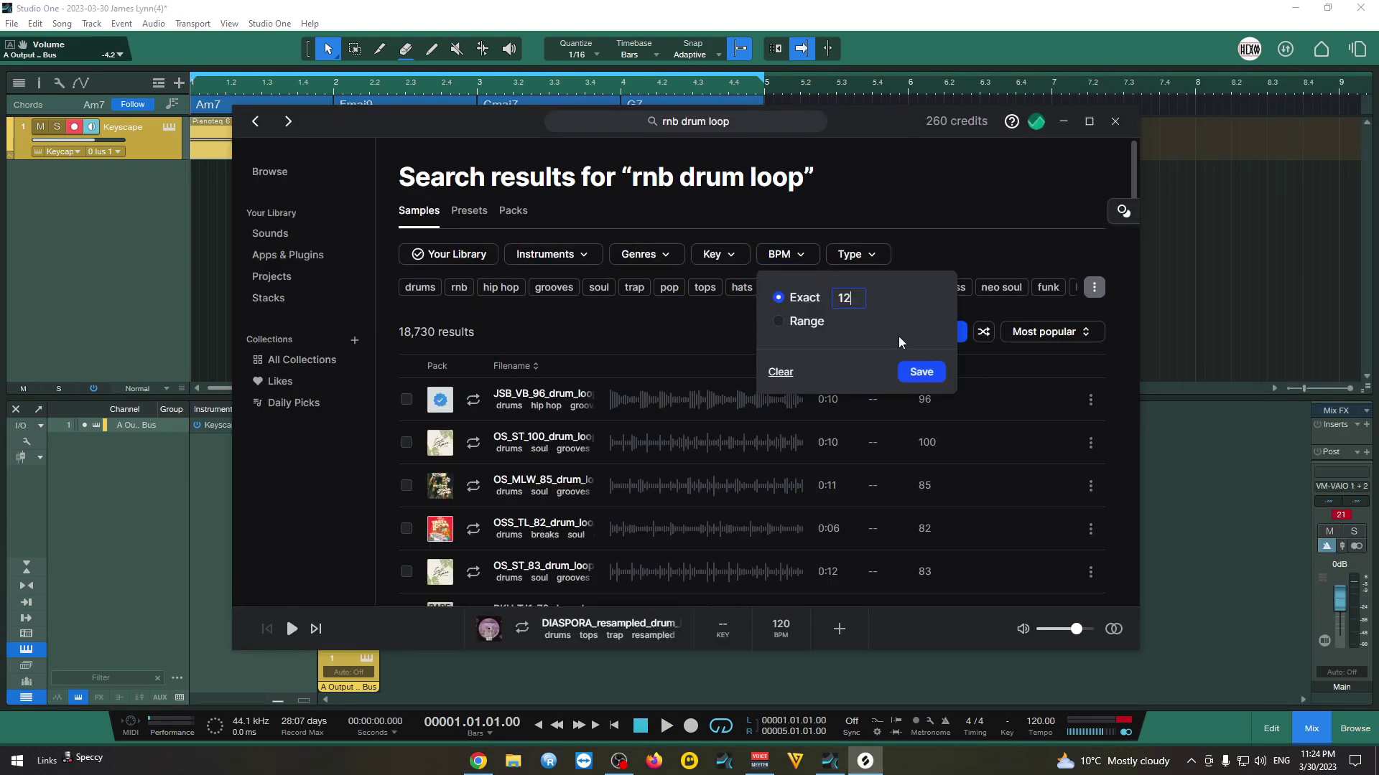
key("BackSpace")
key("BackSpace")
key("BackSpace")
type("120")
key("Return")
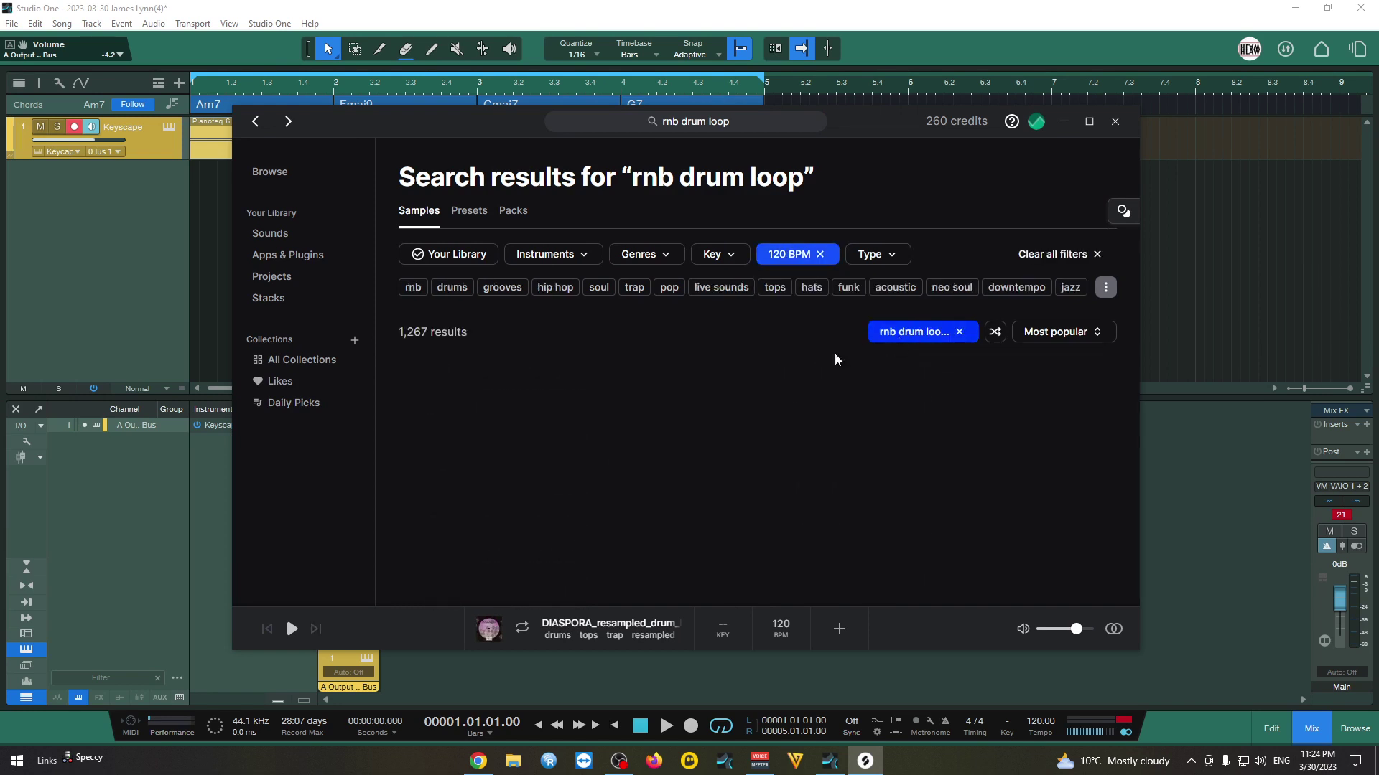
left_click(473, 404)
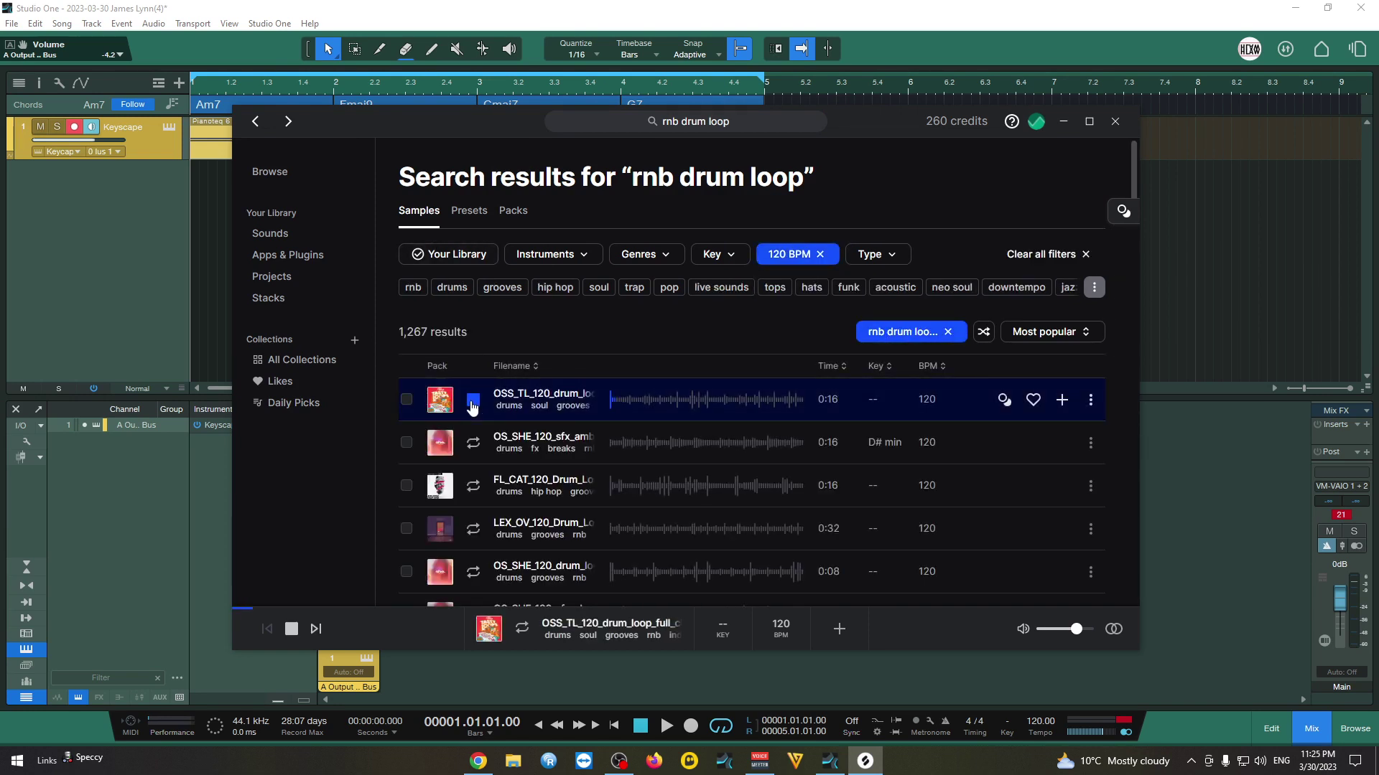
left_click_drag(472, 406, 775, 337)
key("space")
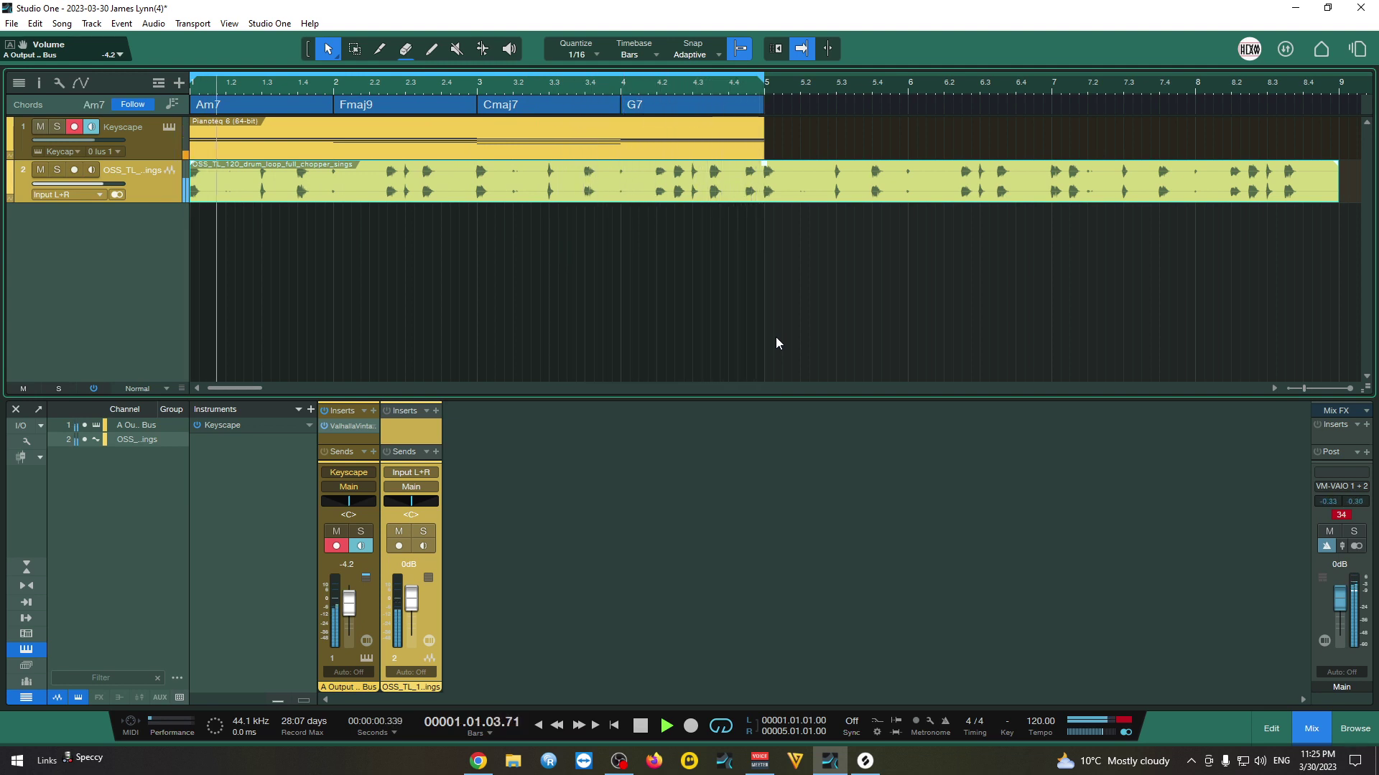
Stop playback and bring up the ChatGPT chat with the chord progression
key("space")
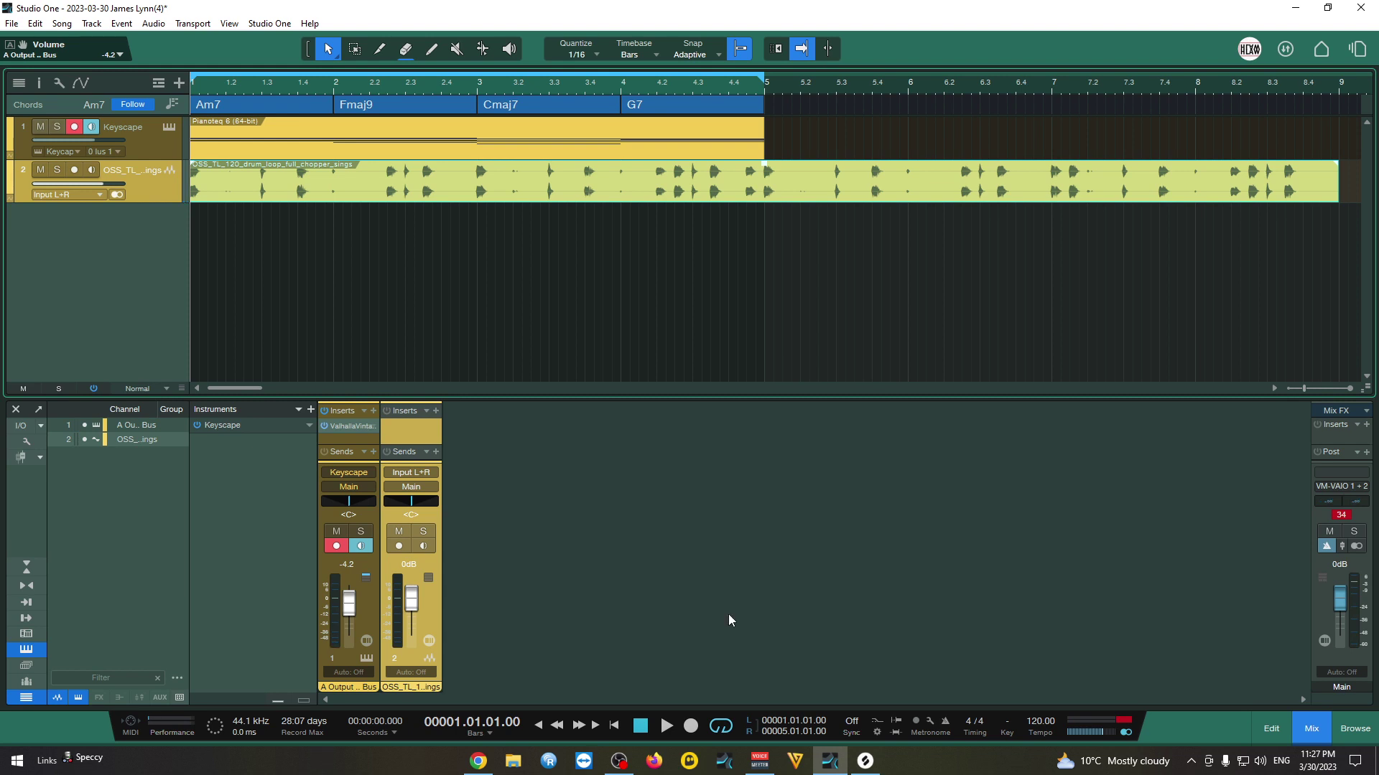
left_click(478, 760)
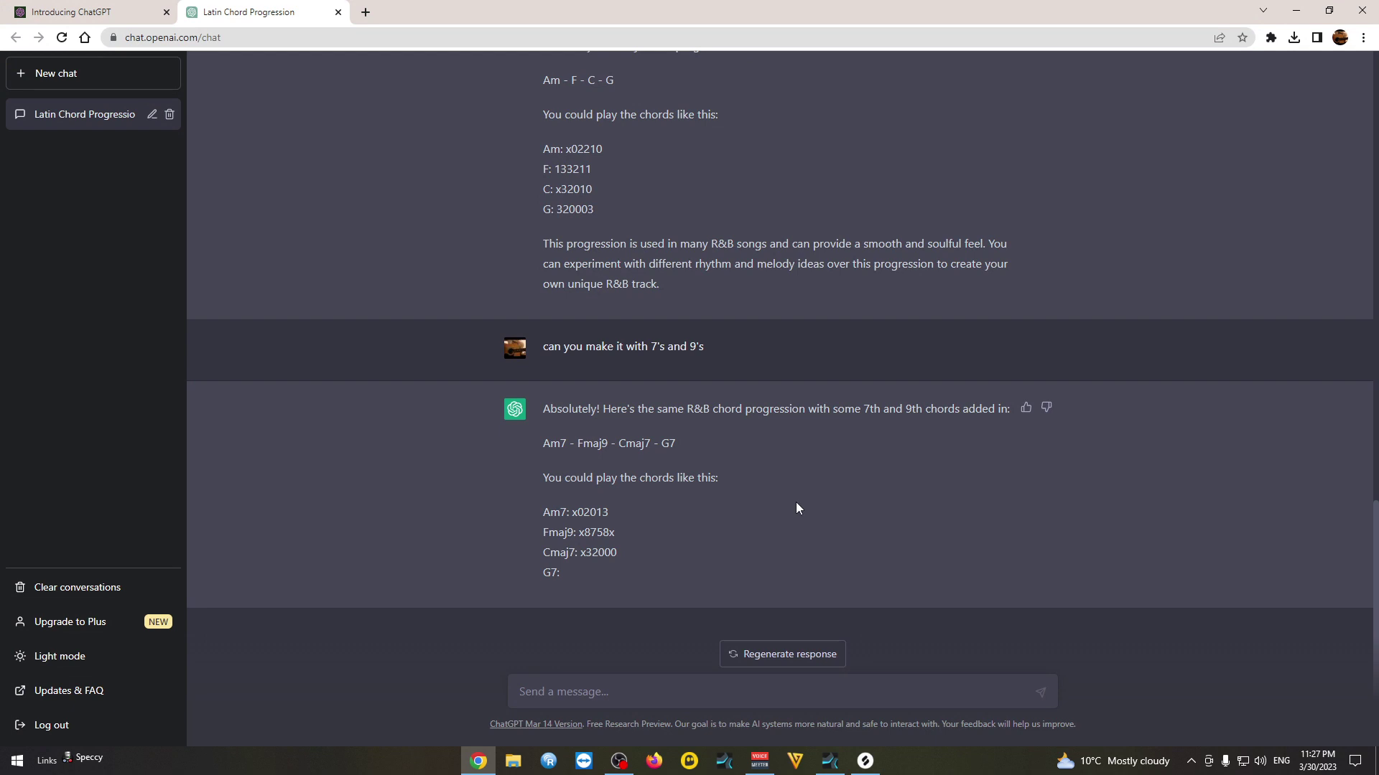
Highlight the Am7 - Fmaj9 - Cmaj7 - G7 line, then minimize the browser to return to Studio One
left_click_drag(552, 443, 798, 429)
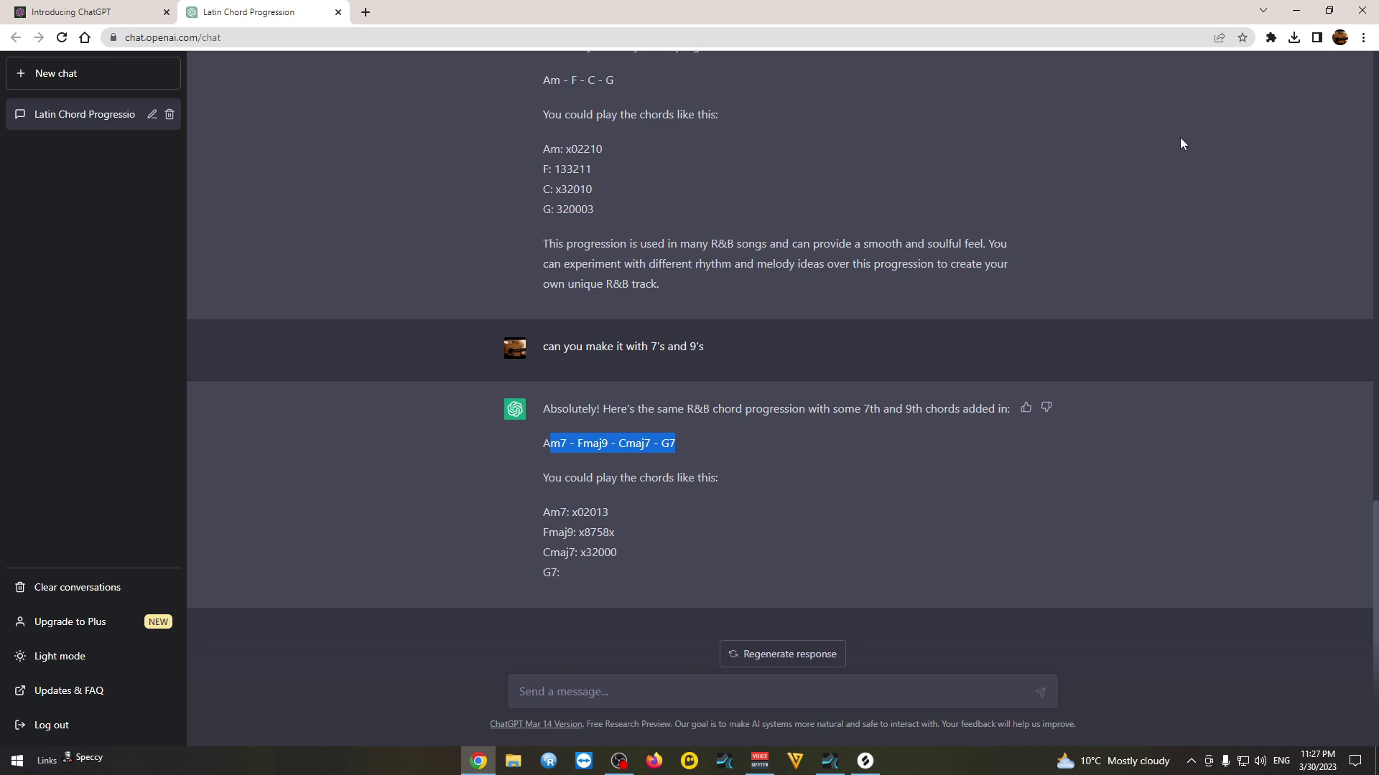
left_click(1296, 10)
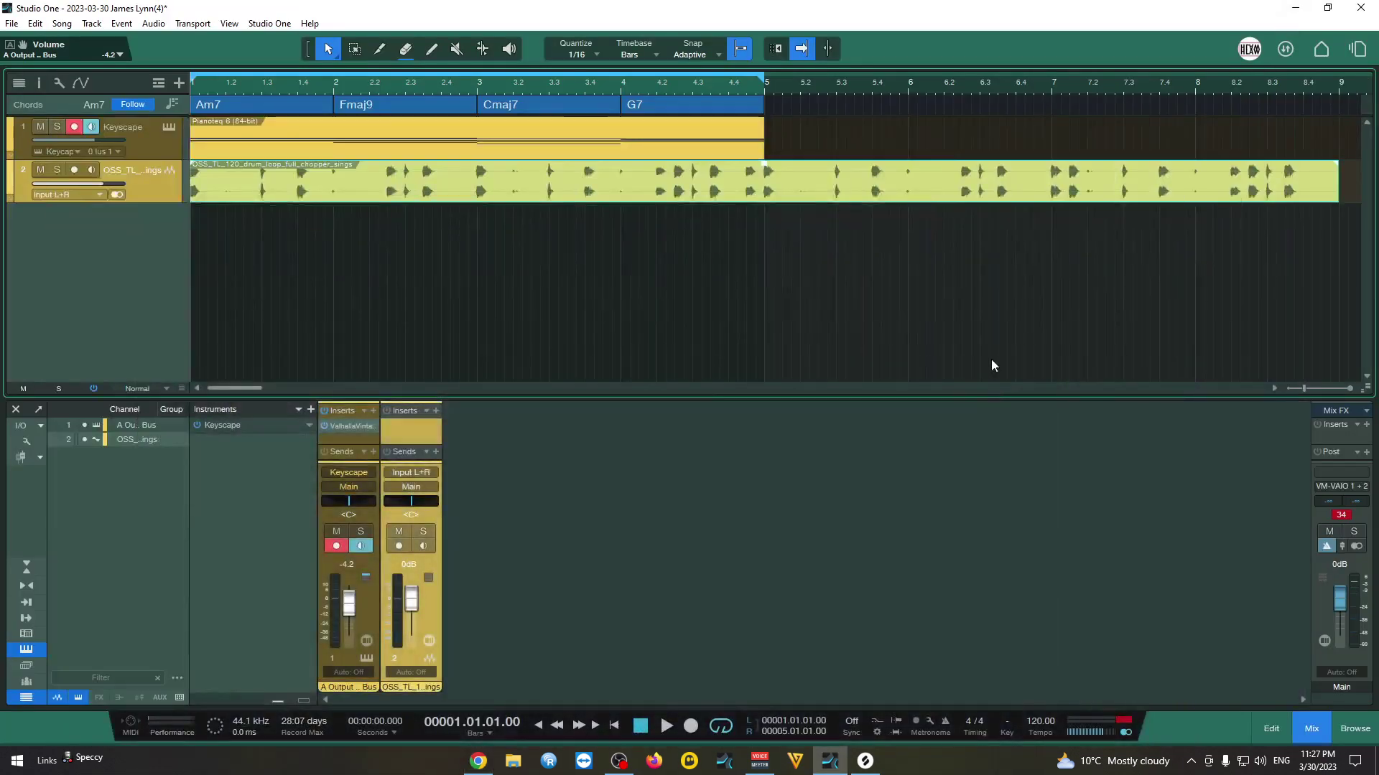